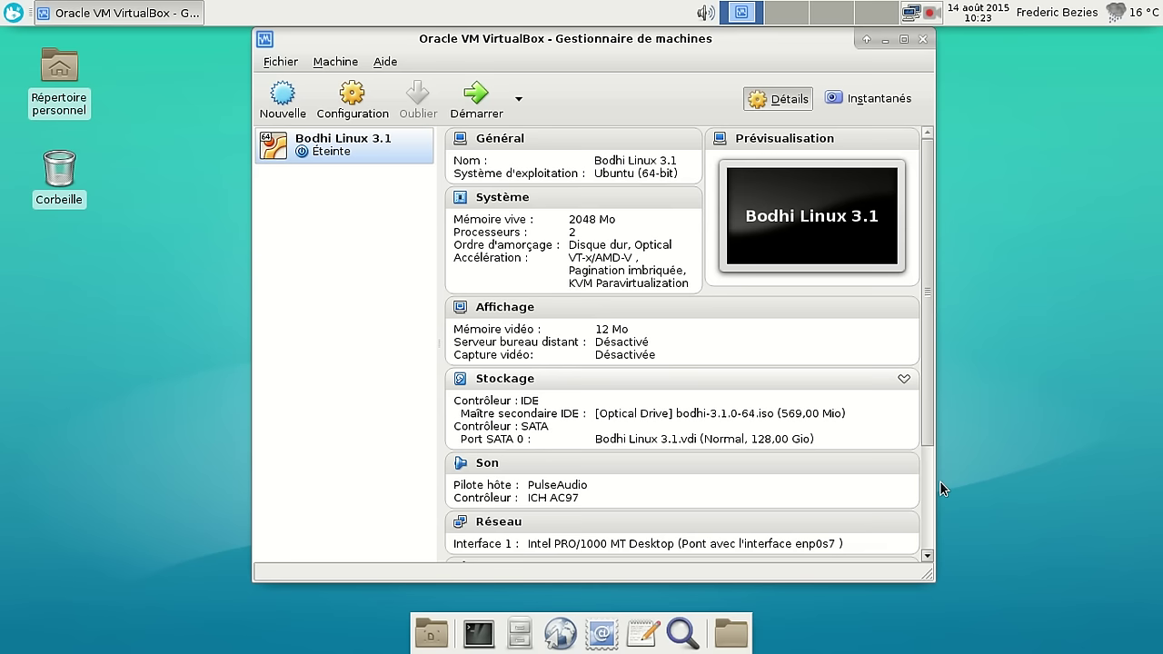
Start the Bodhi Linux 3.1 virtual machine, minimise the machine manager, and switch the virtual machine to full screen.
mouse_move(690, 419)
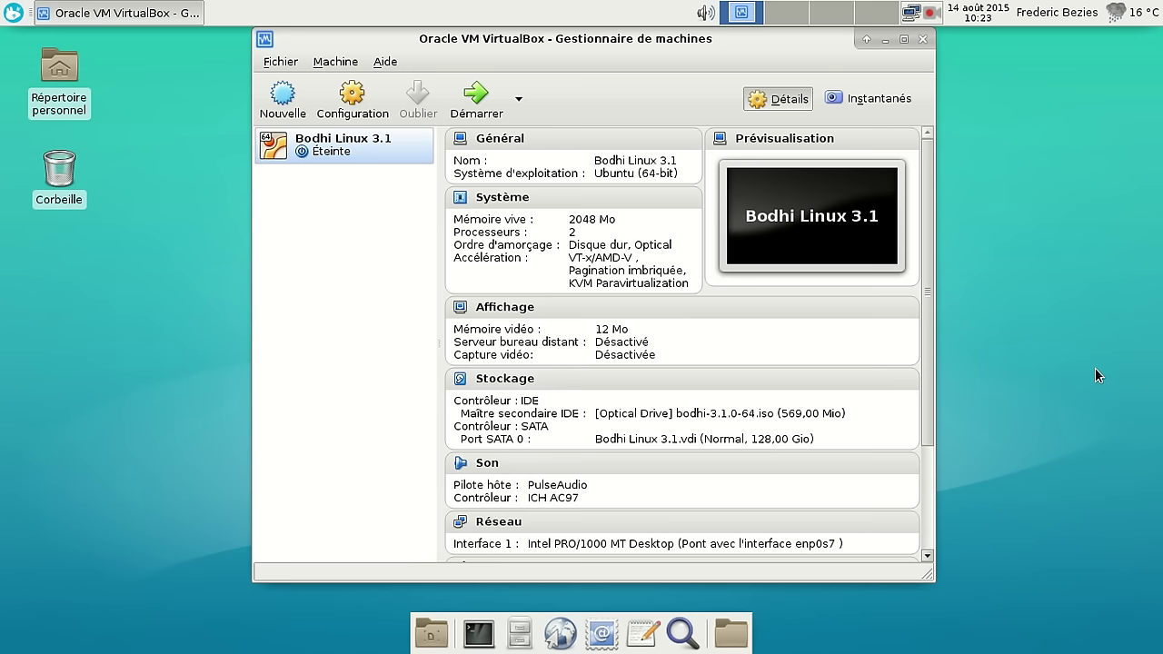
left_click(471, 122)
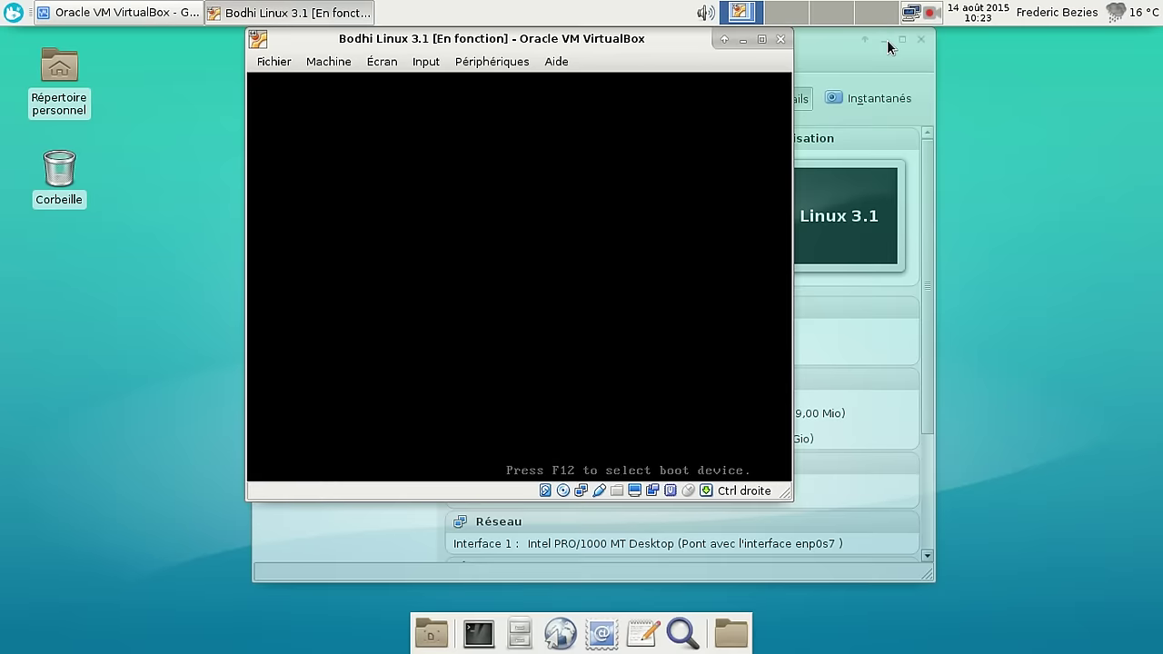
left_click(886, 40)
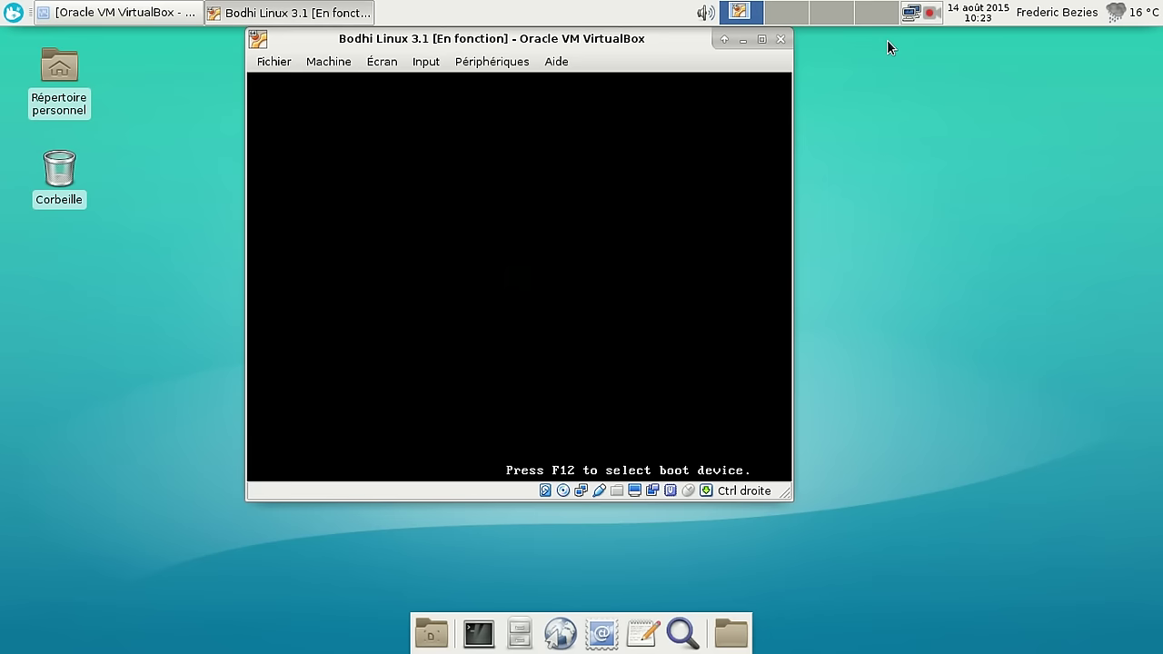
key("Control_R+f")
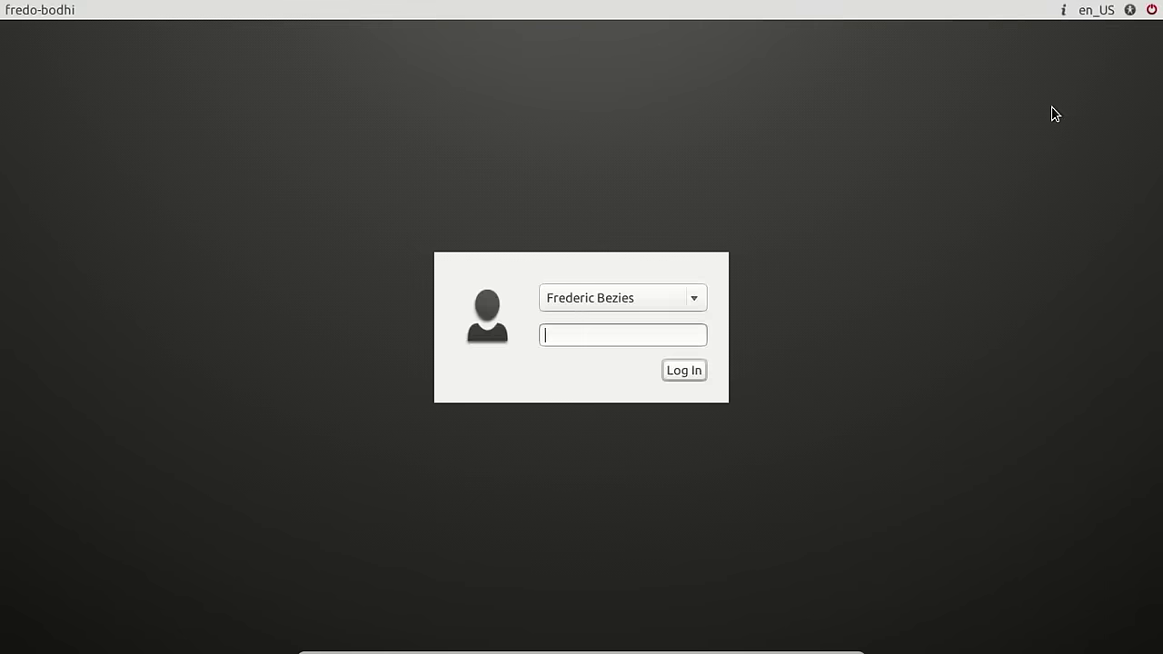
Choose the session language on the login screen and log in with the account password.
left_click(1083, 10)
left_click(1031, 145)
type("*******")
key("Return")
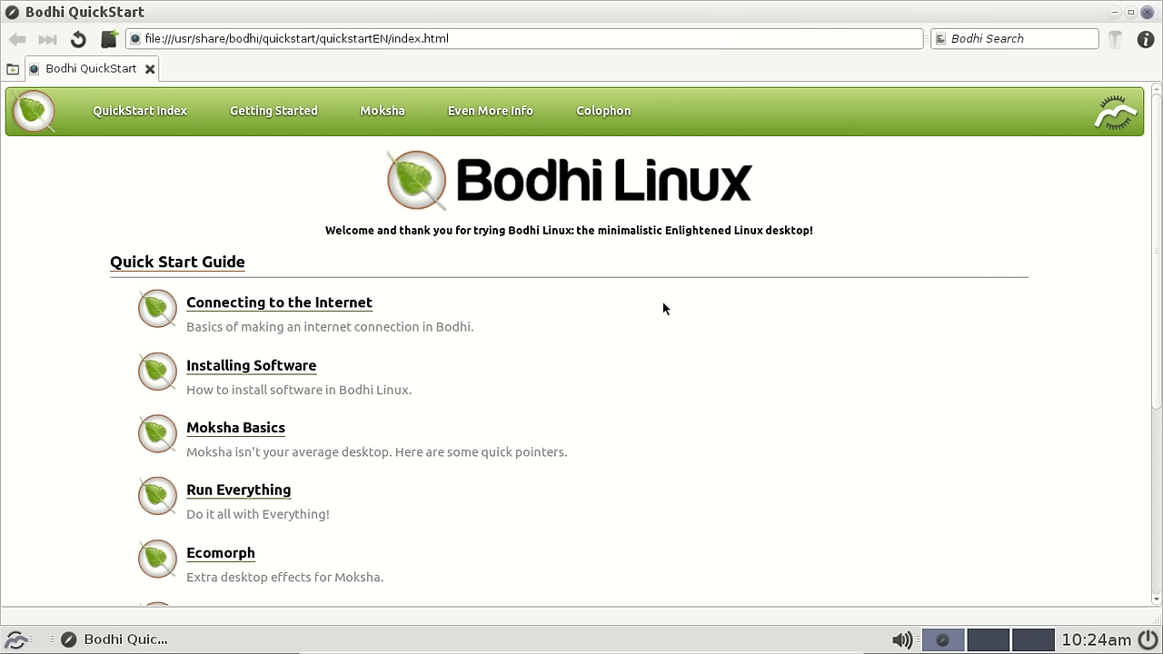
Restore the Bodhi QuickStart browser window to its smaller size and minimise it to reveal the desktop.
left_click(1131, 13)
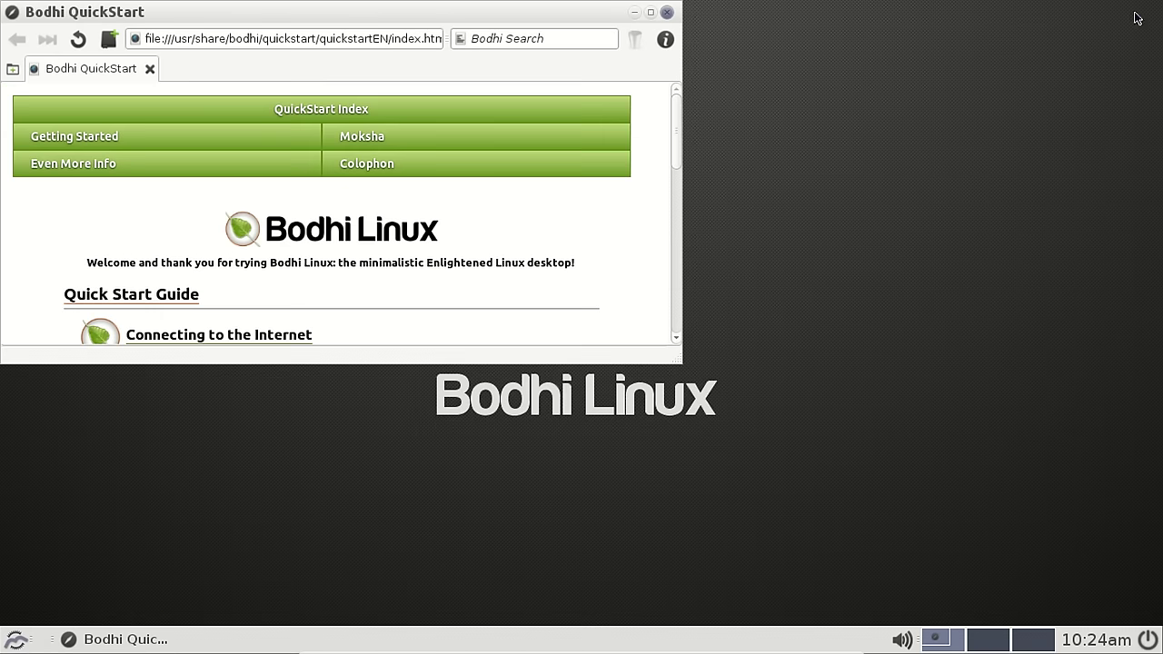
left_click(635, 12)
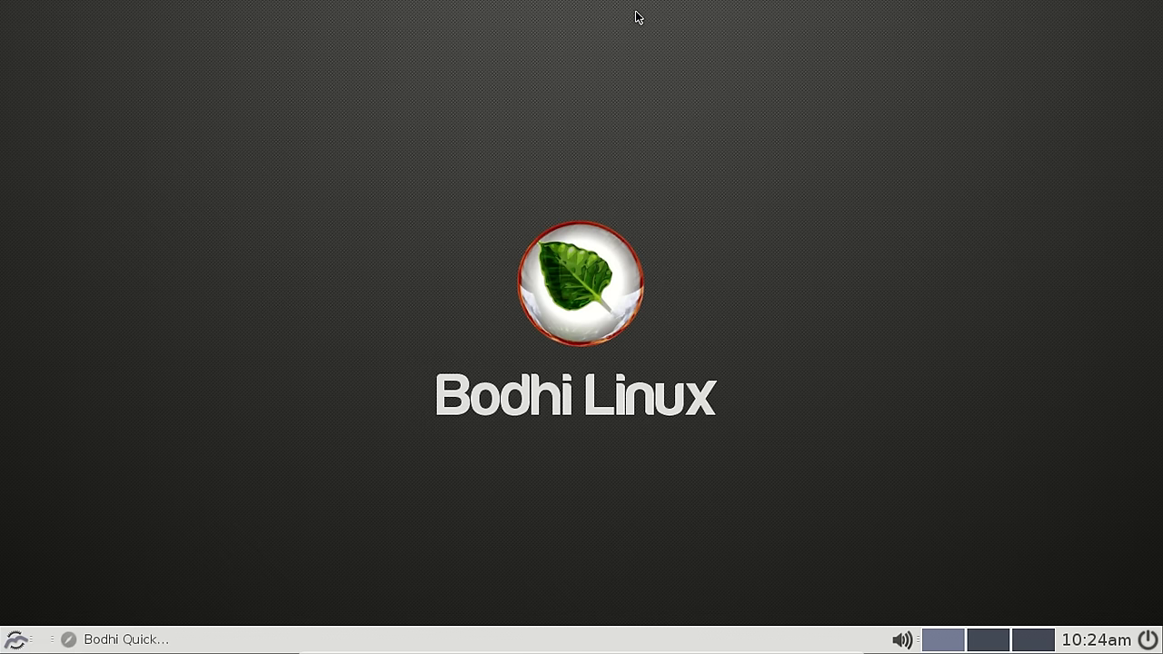
Open the desktop's Settings Panel and enlarge its window so more categories and entries fit.
left_click(11, 645)
mouse_move(136, 591)
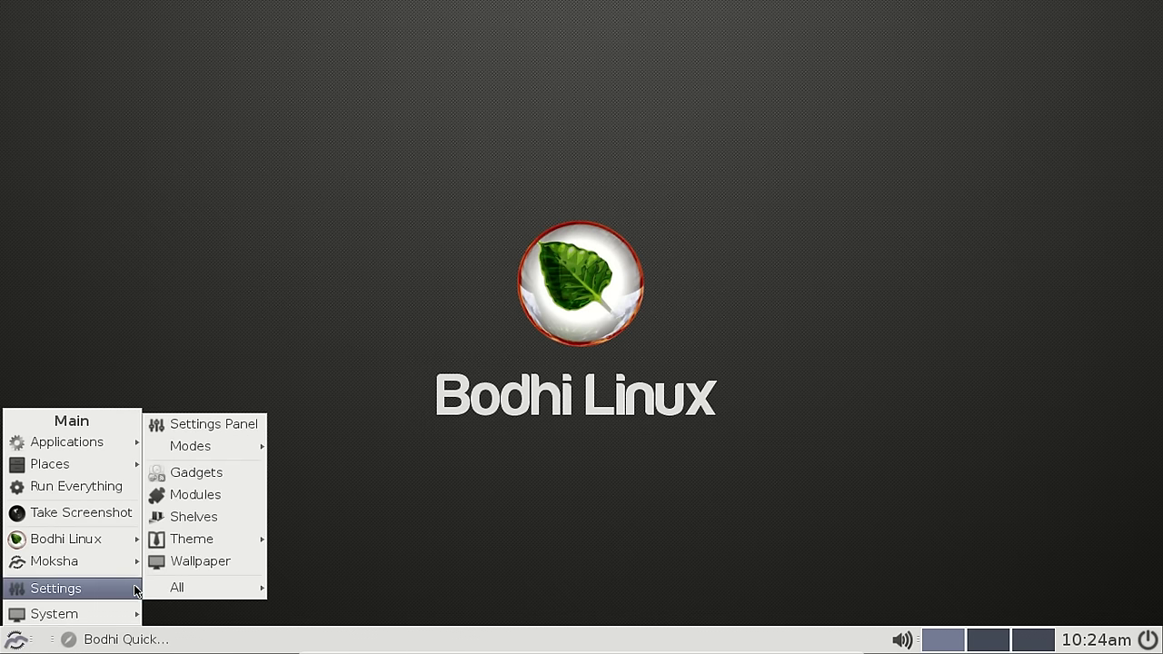
left_click(215, 427)
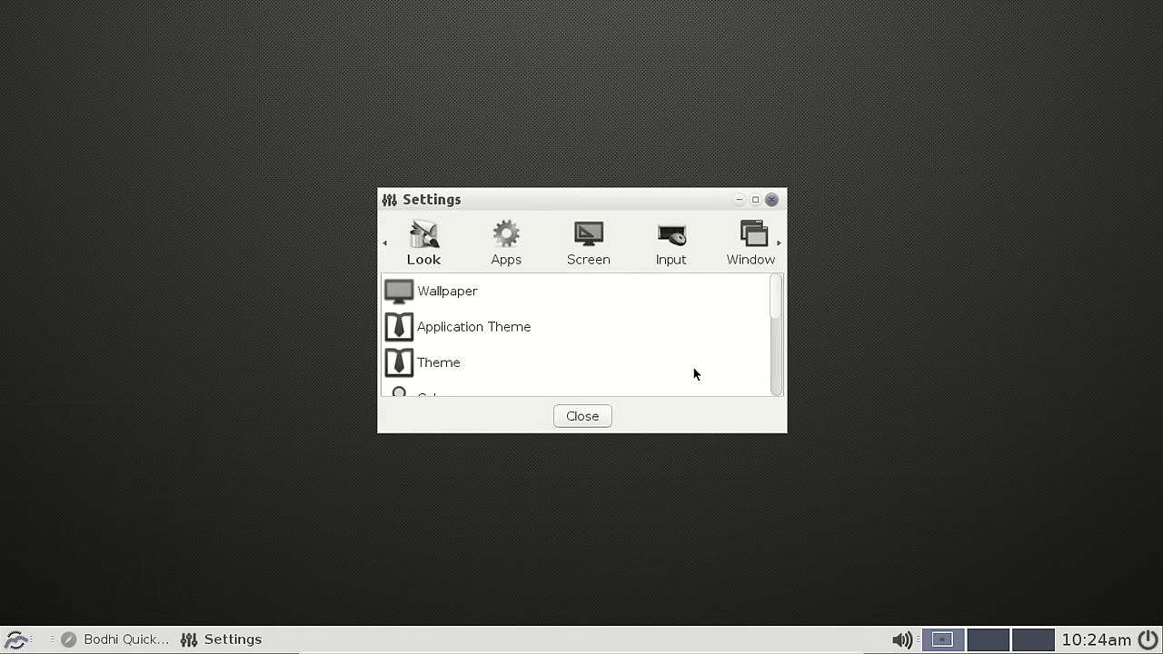
left_click(317, 133)
left_click(636, 168)
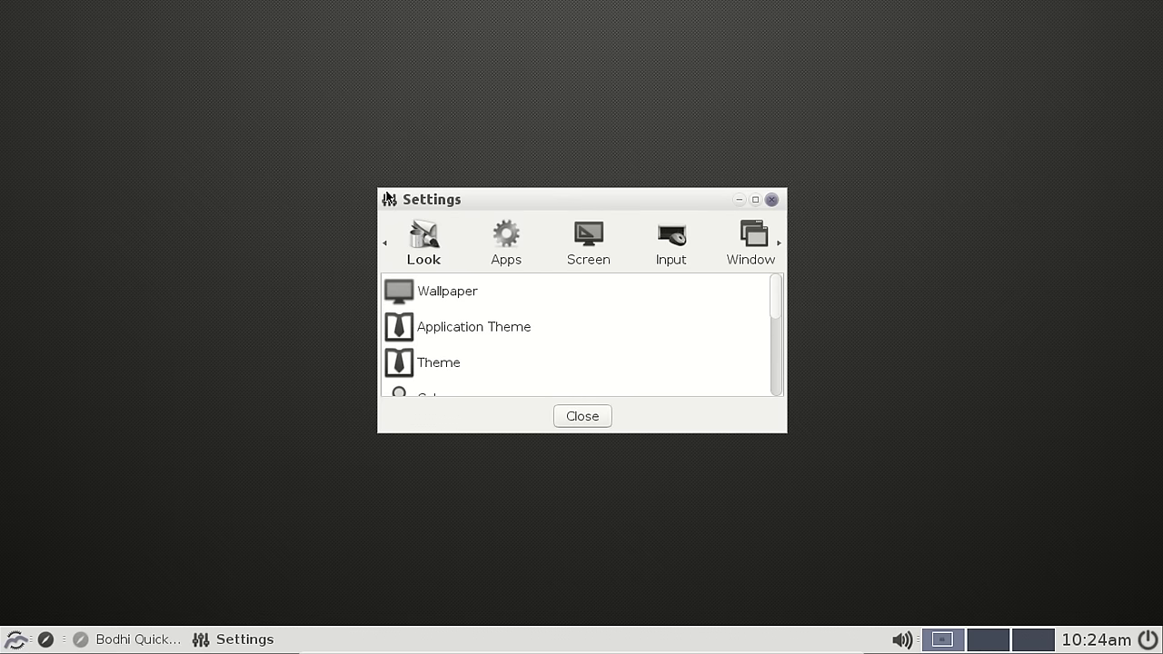
left_click_drag(378, 201, 255, 37)
scroll(497, 255, "down", 1)
scroll(497, 256, "up", 1)
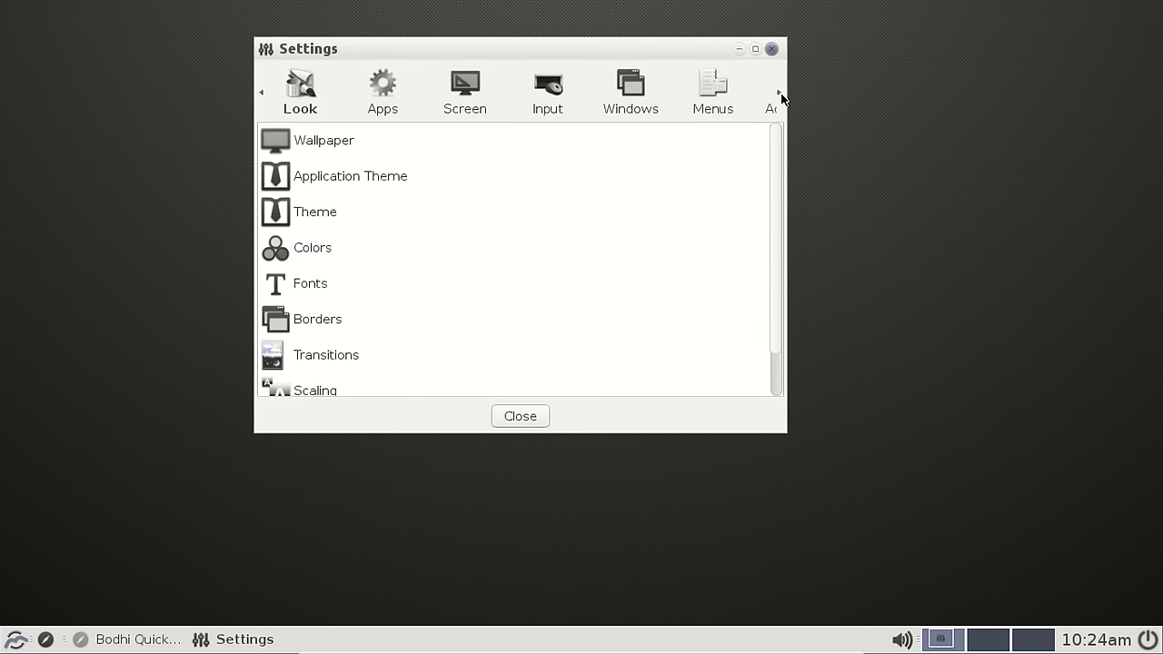
Look through the remaining settings categories, including Advanced and Files, for a language option, and close the Settings window.
left_click(778, 91)
left_click(778, 92)
left_click(777, 91)
left_click(778, 91)
left_click(777, 92)
left_click(778, 92)
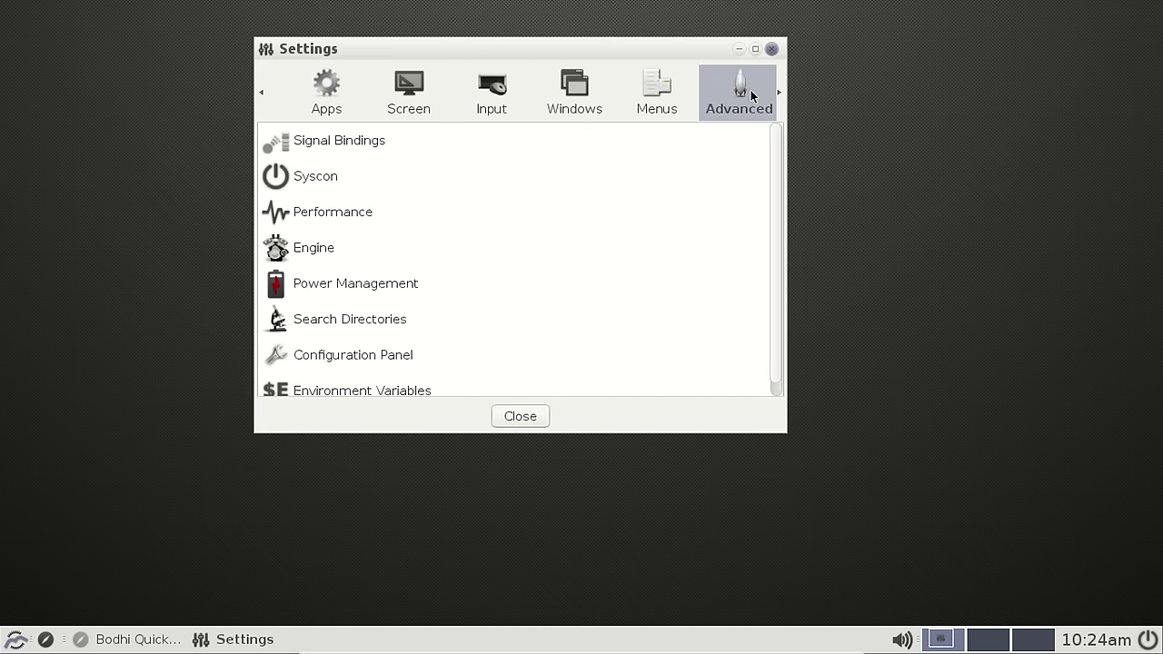
left_click(778, 91)
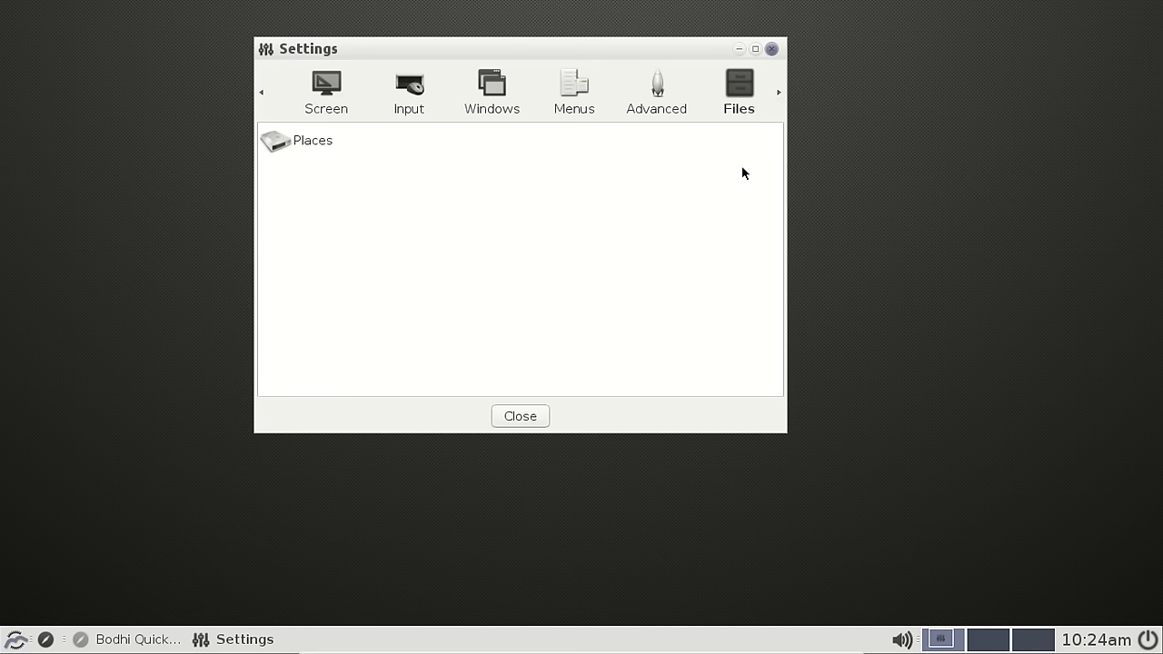
left_click(770, 49)
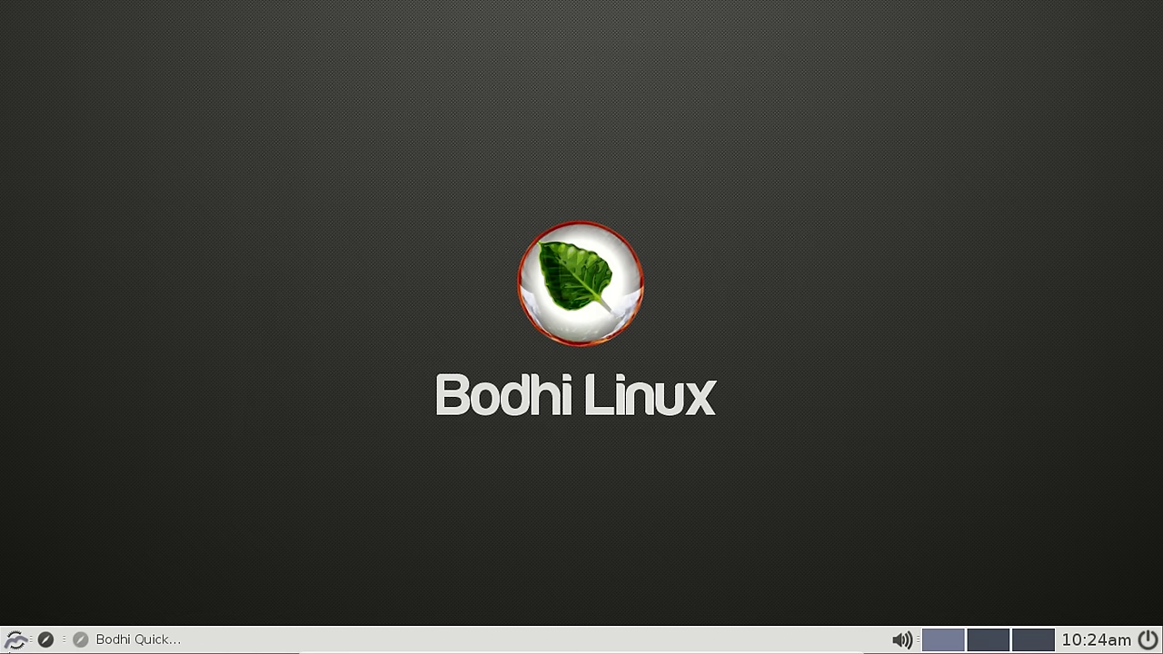
Examine the entries in the full list of settings categories, including Extensions, Launcher, Advanced, Input, Apps and Look.
left_click(27, 642)
mouse_move(78, 592)
mouse_move(176, 591)
mouse_move(322, 589)
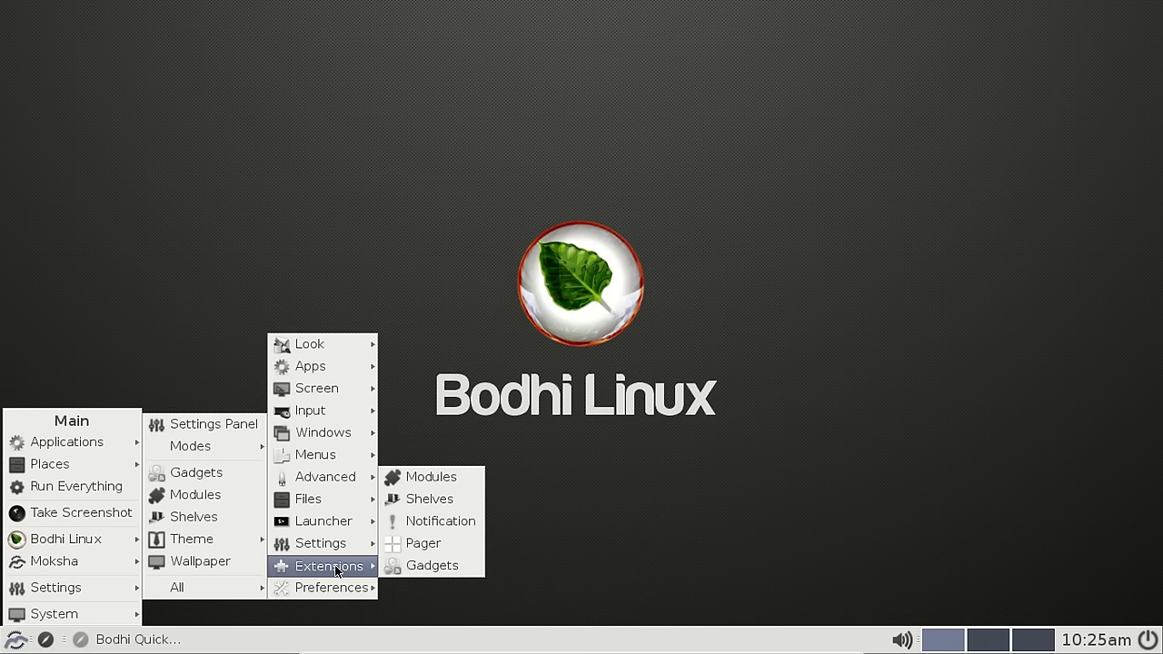
mouse_move(341, 532)
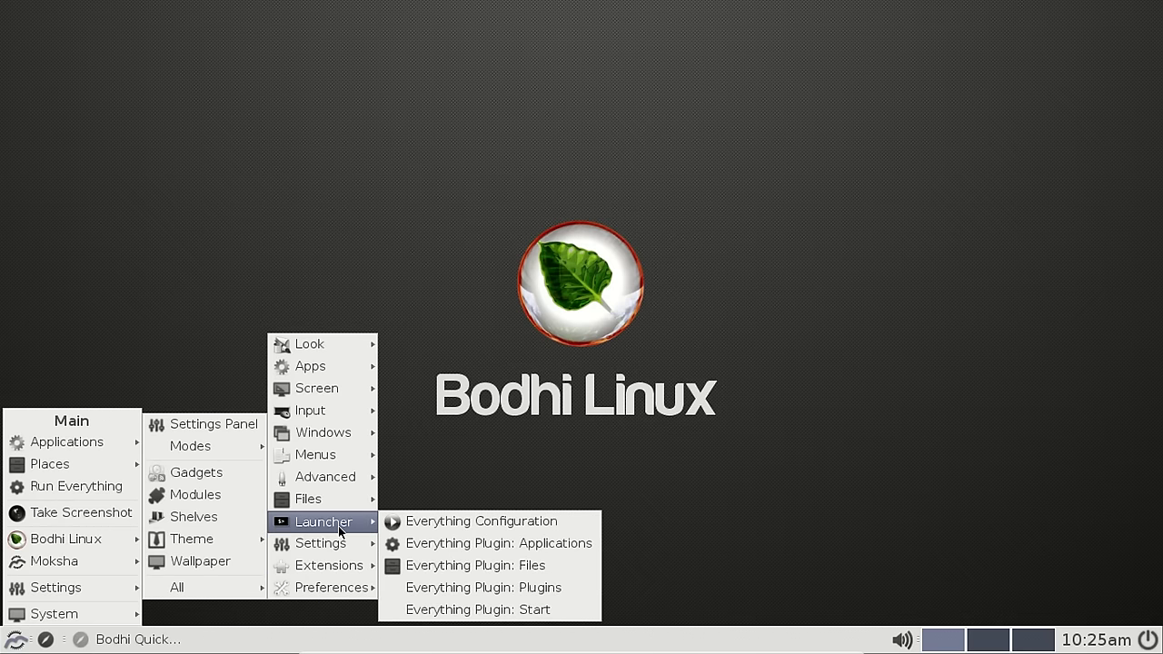
mouse_move(337, 479)
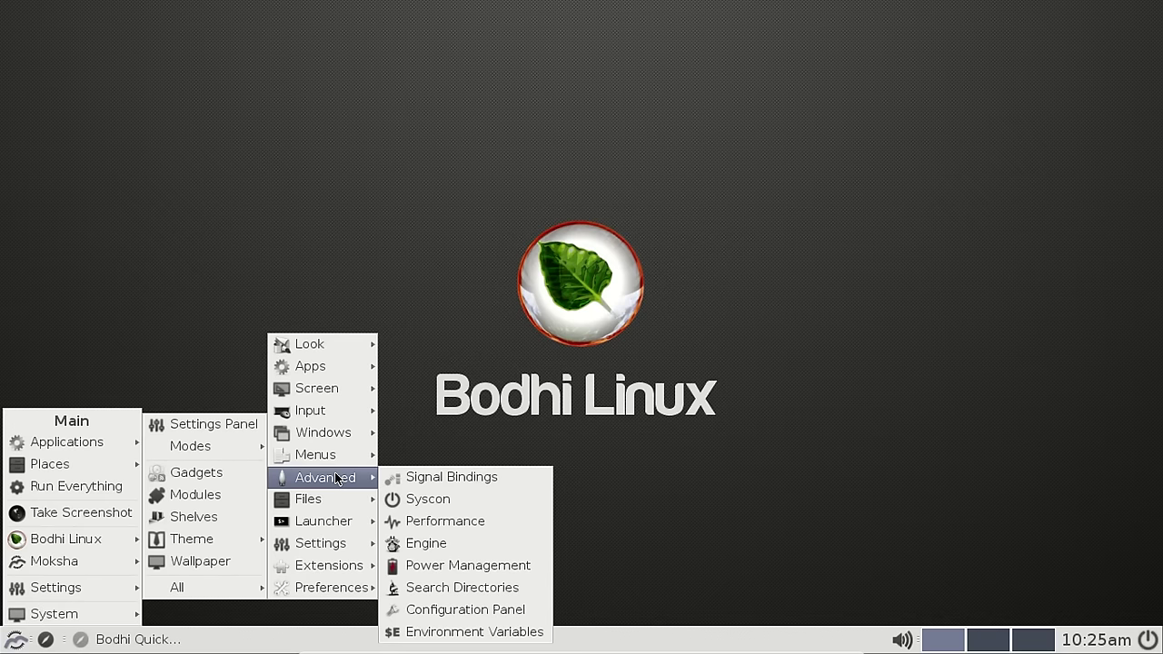
mouse_move(335, 443)
mouse_move(335, 415)
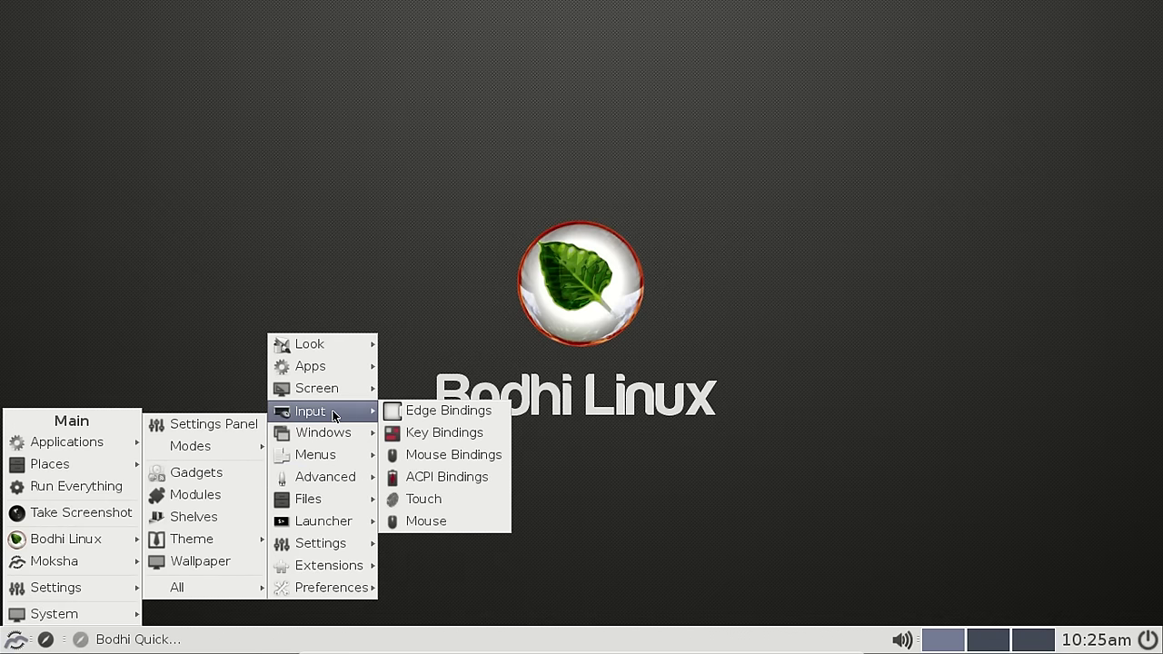
mouse_move(330, 393)
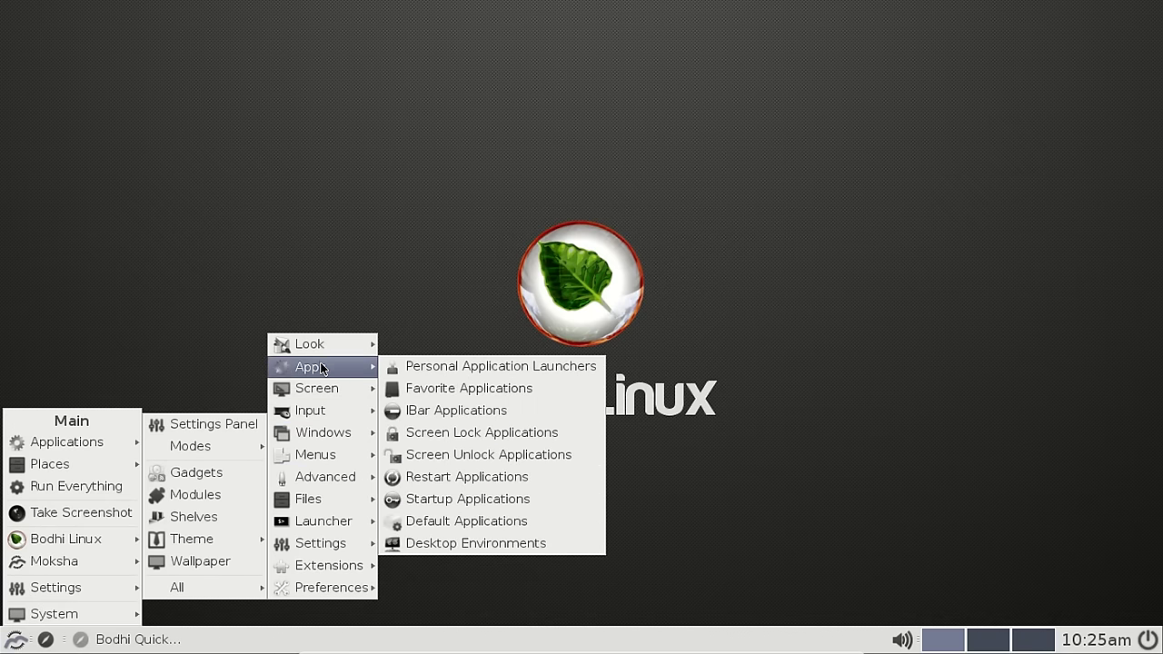
mouse_move(316, 349)
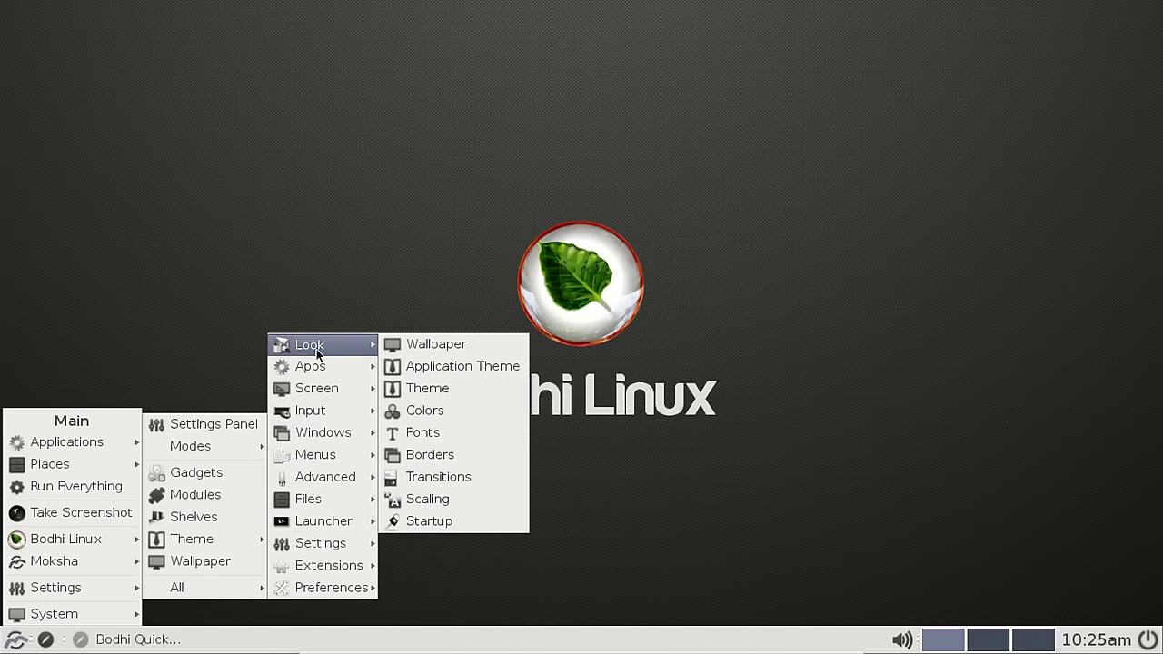
View the Configuration Panel options among the Advanced settings and close the dialog.
mouse_move(181, 537)
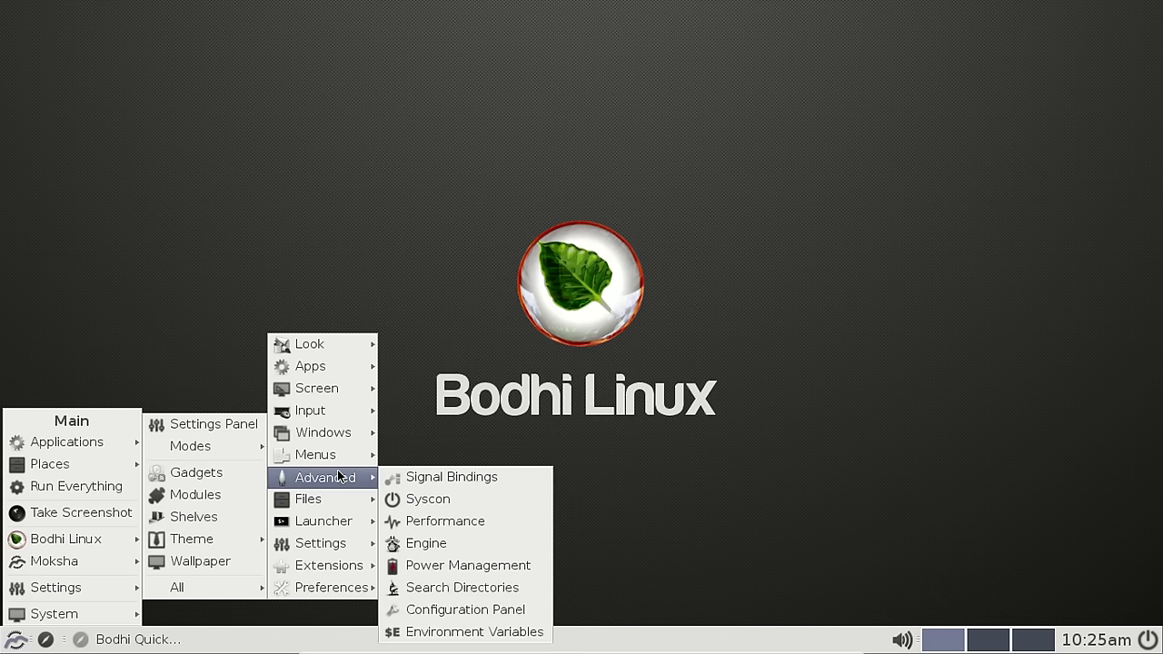
left_click(461, 610)
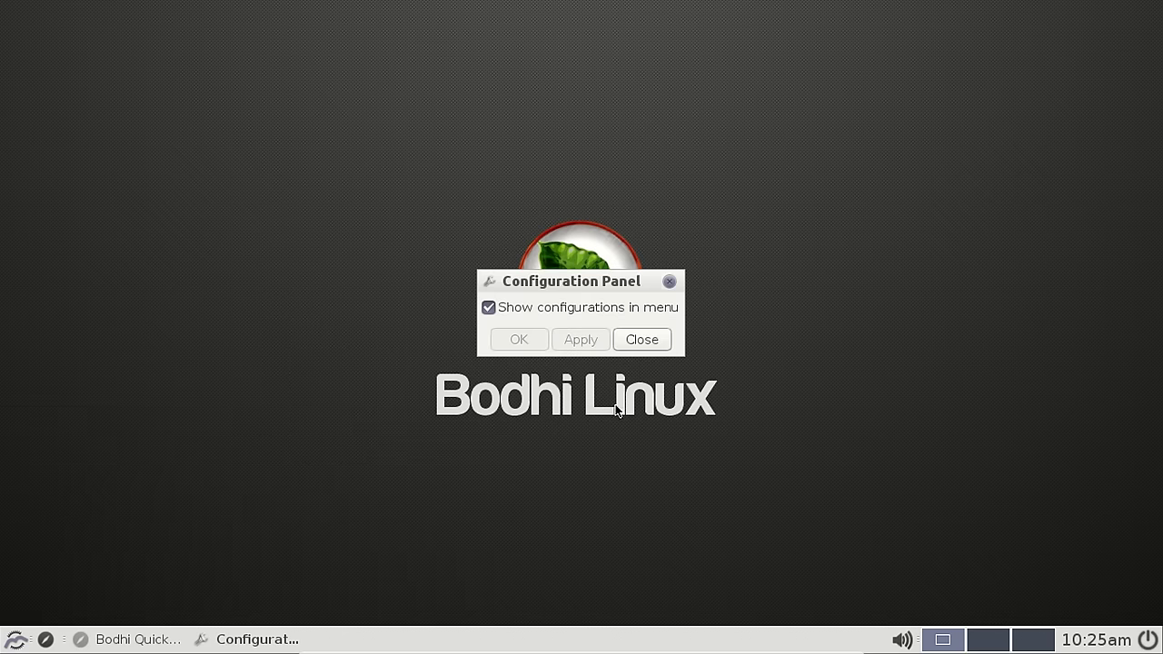
left_click(635, 342)
Open the Module Settings and look through the Utilities modules.
left_click(15, 640)
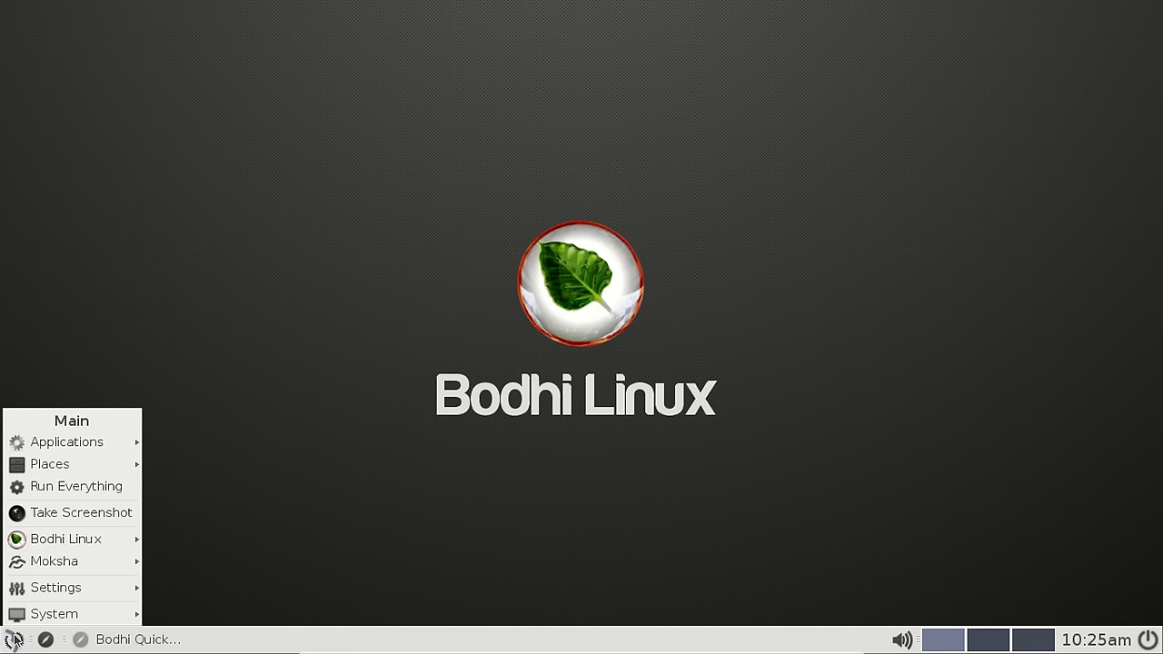
mouse_move(84, 566)
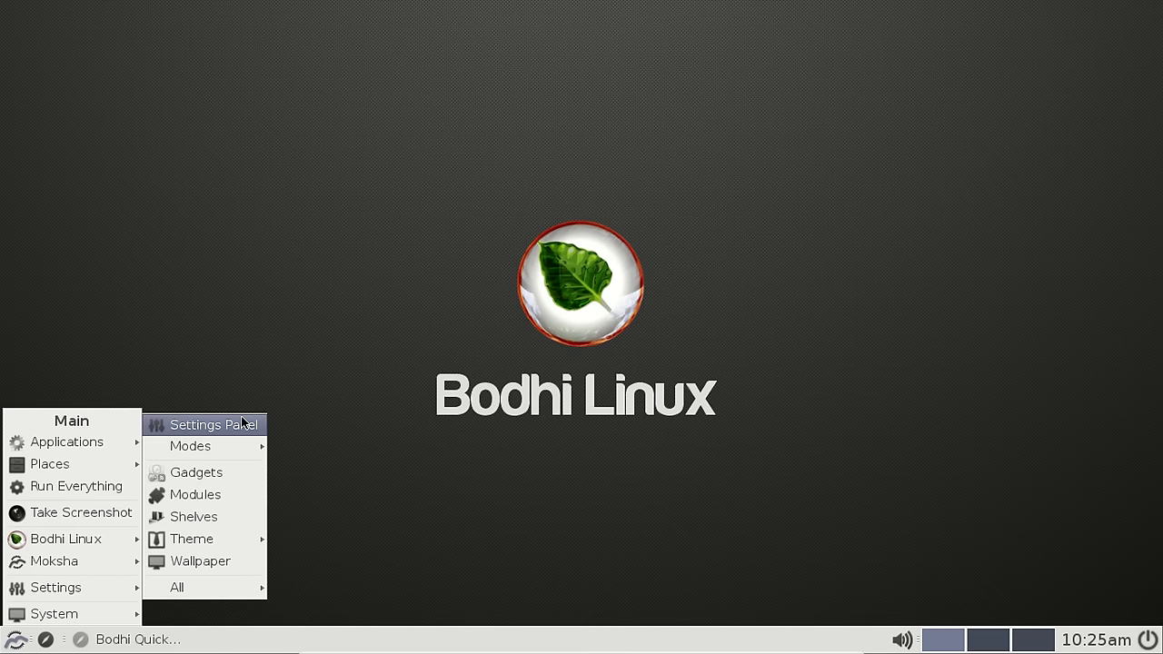
left_click(236, 496)
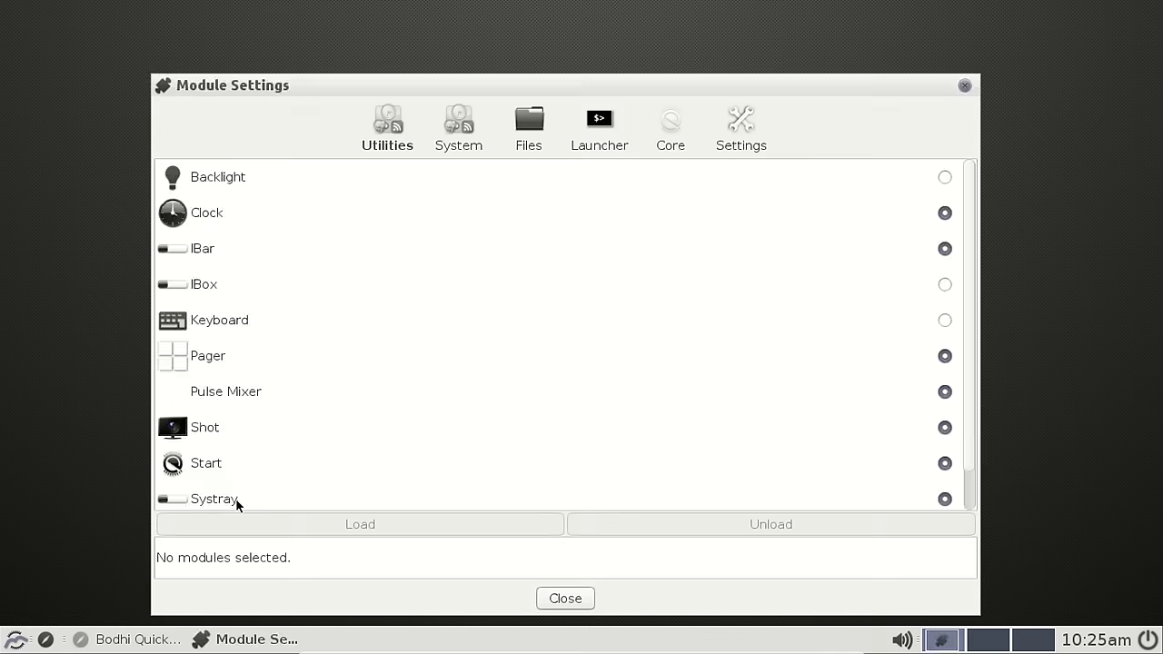
scroll(605, 355, "down", 1)
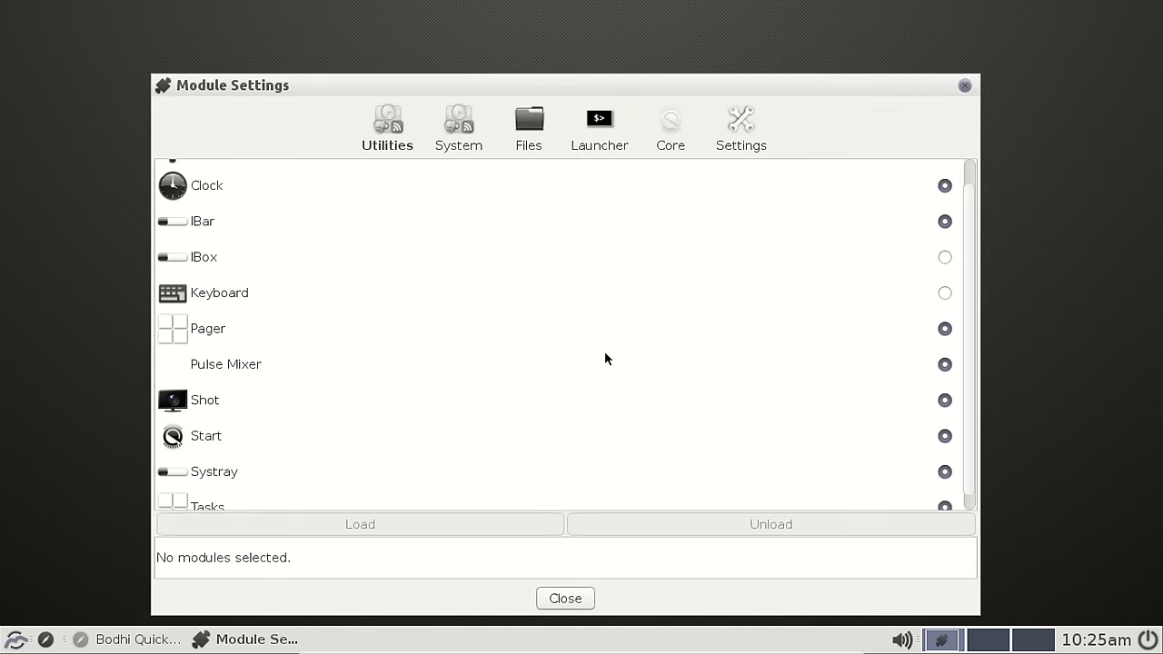
scroll(605, 359, "up", 1)
Load the Language module from the Settings category of modules and close the Module Settings.
left_click(756, 125)
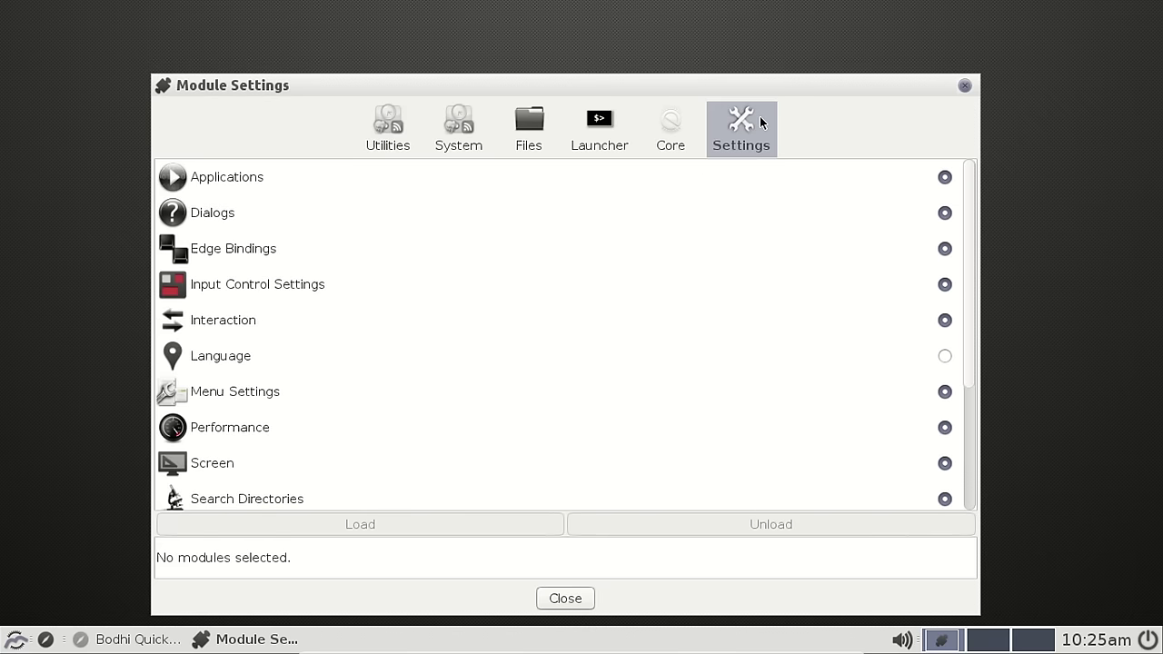
scroll(690, 349, "down", 4)
scroll(690, 348, "down", 1)
scroll(690, 348, "up", 3)
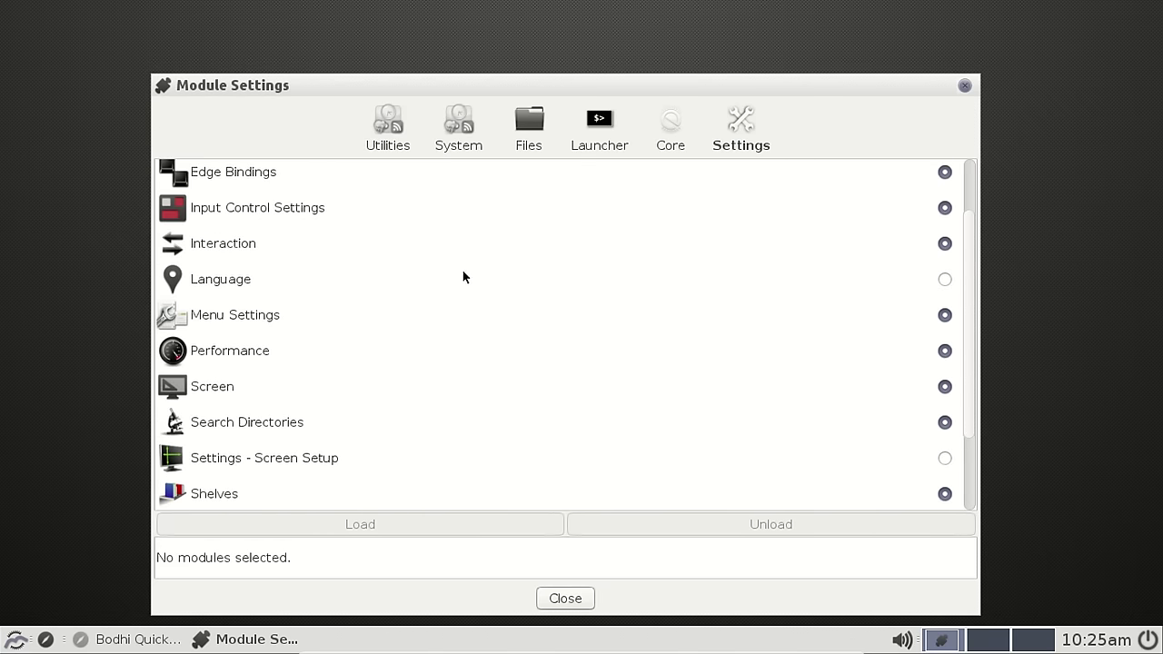
left_click(432, 280)
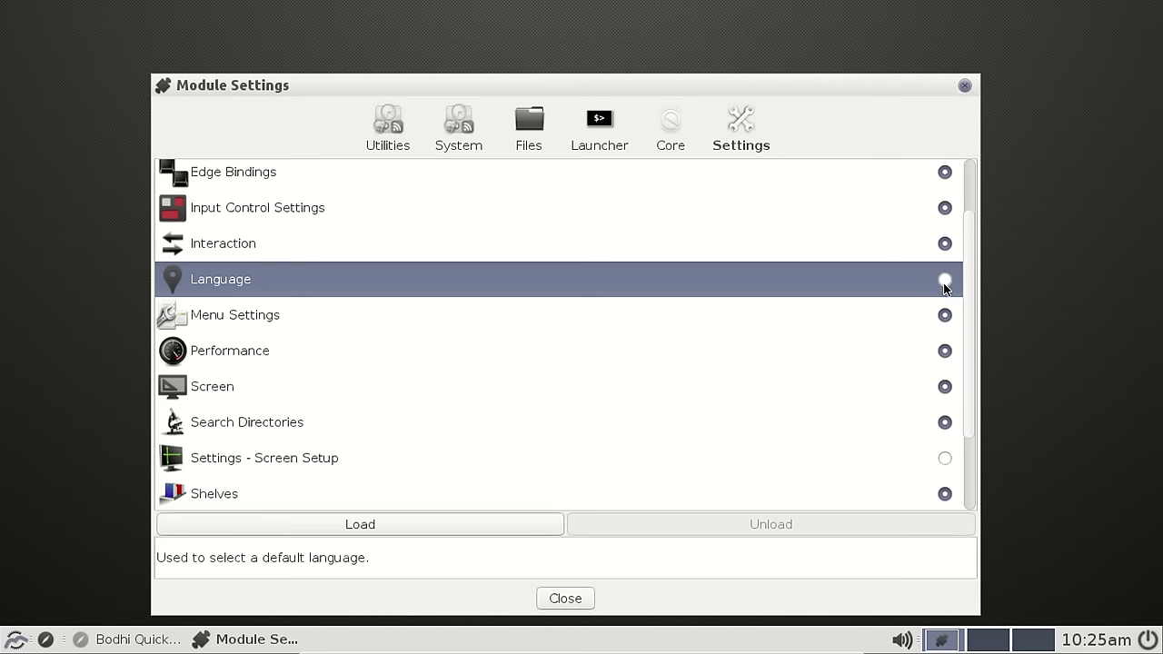
left_click_drag(686, 90, 680, 45)
left_click(470, 482)
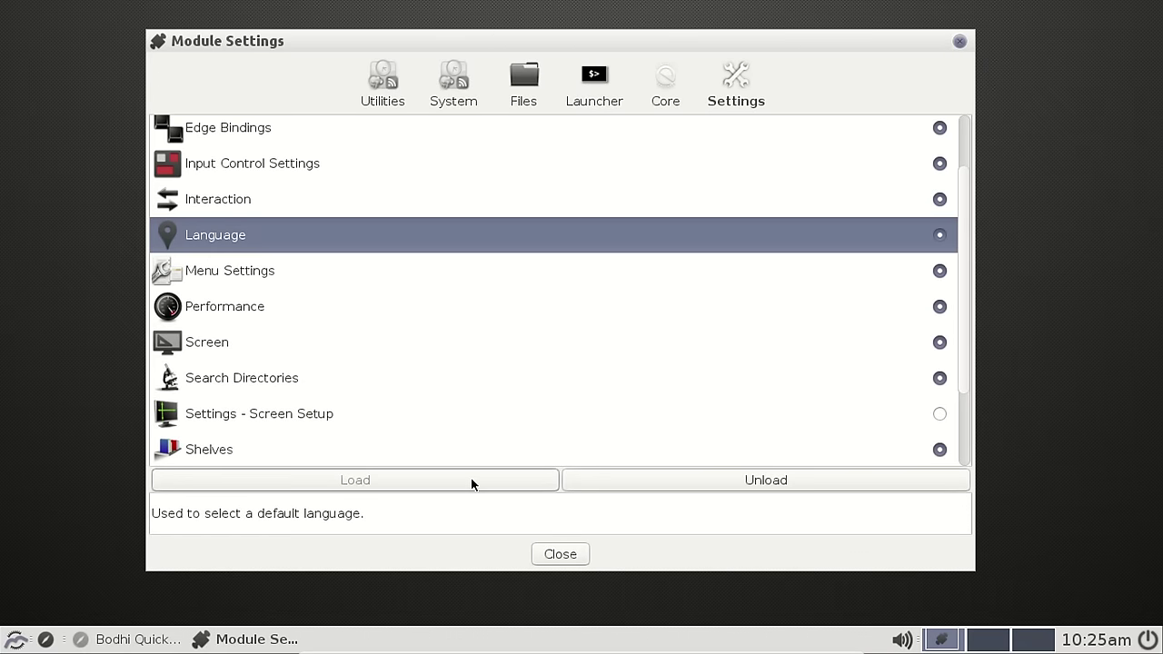
left_click(571, 556)
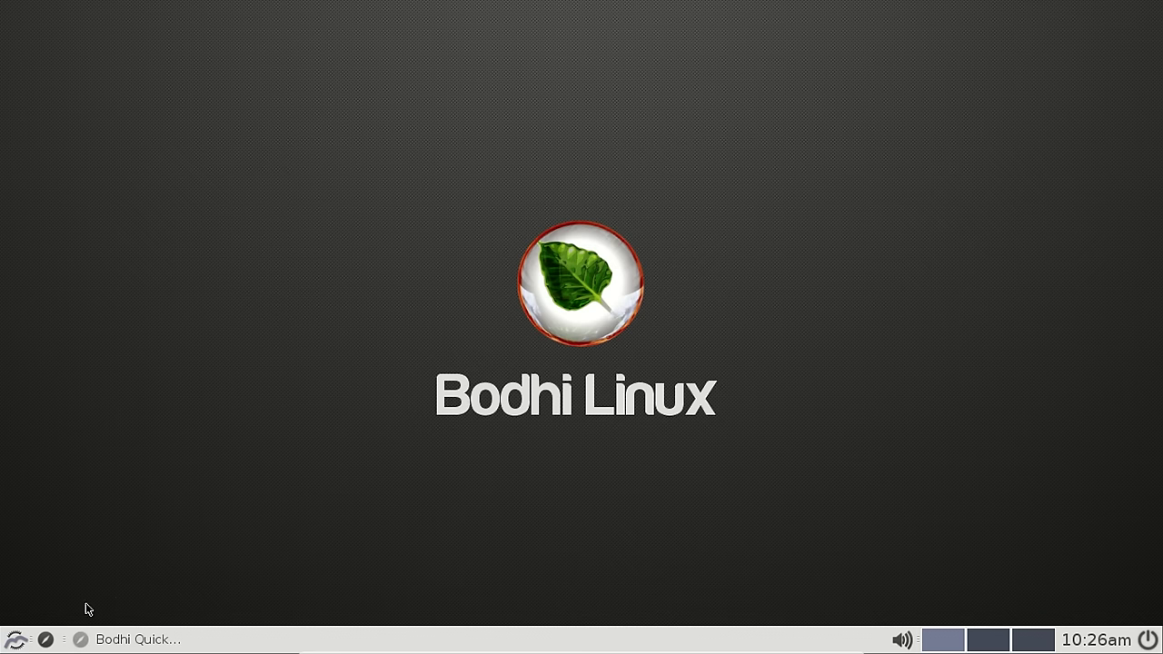
Reopen the Settings Panel and widen its window until the Language category fits in the category row.
left_click(15, 645)
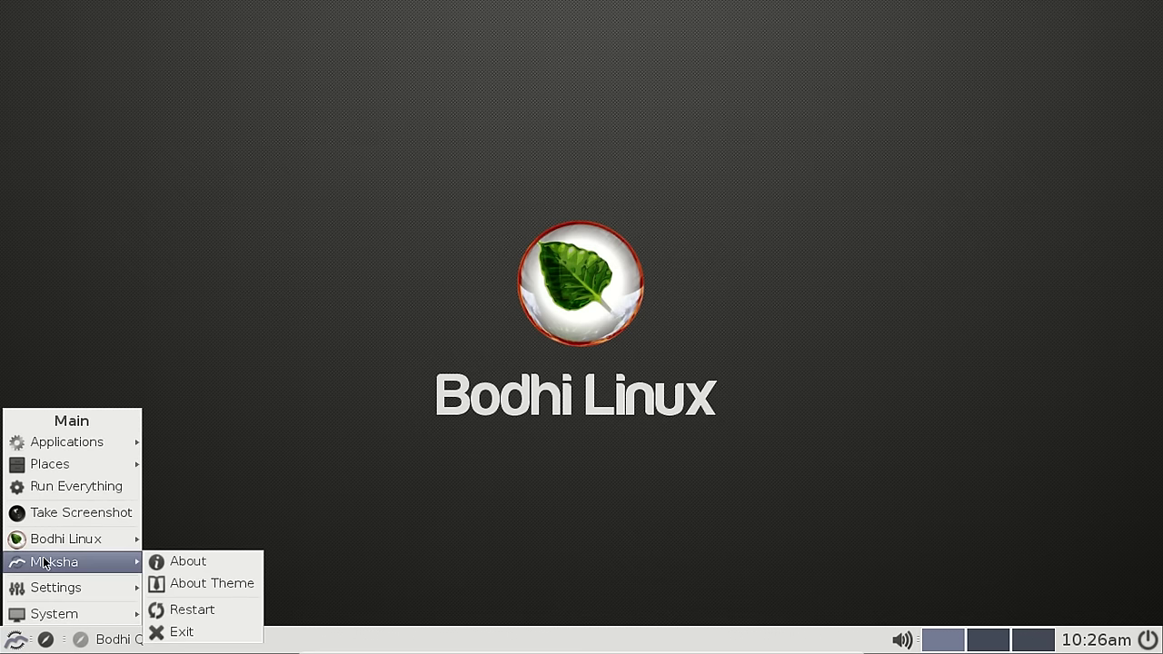
mouse_move(44, 541)
mouse_move(83, 591)
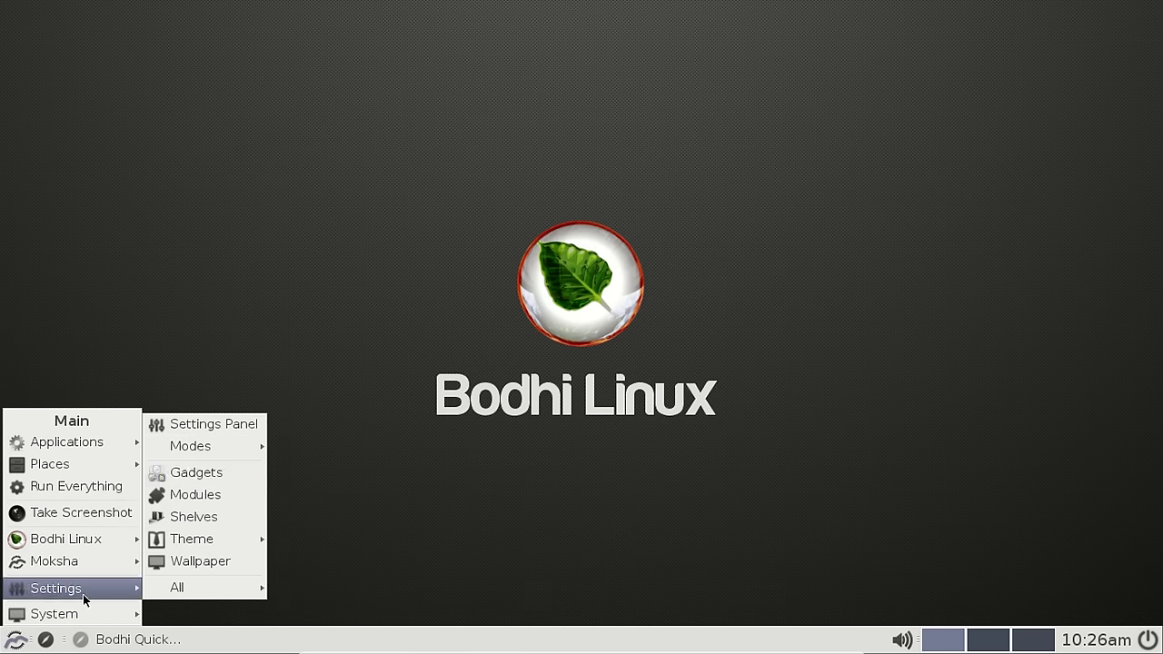
left_click(246, 424)
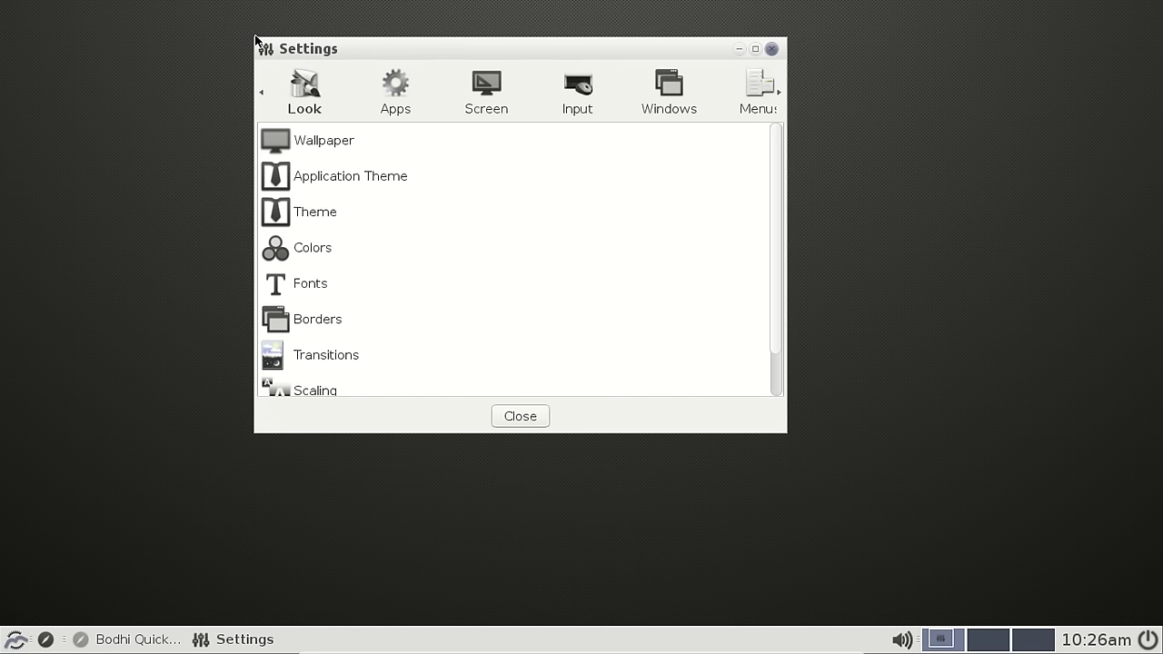
left_click_drag(257, 40, 141, 40)
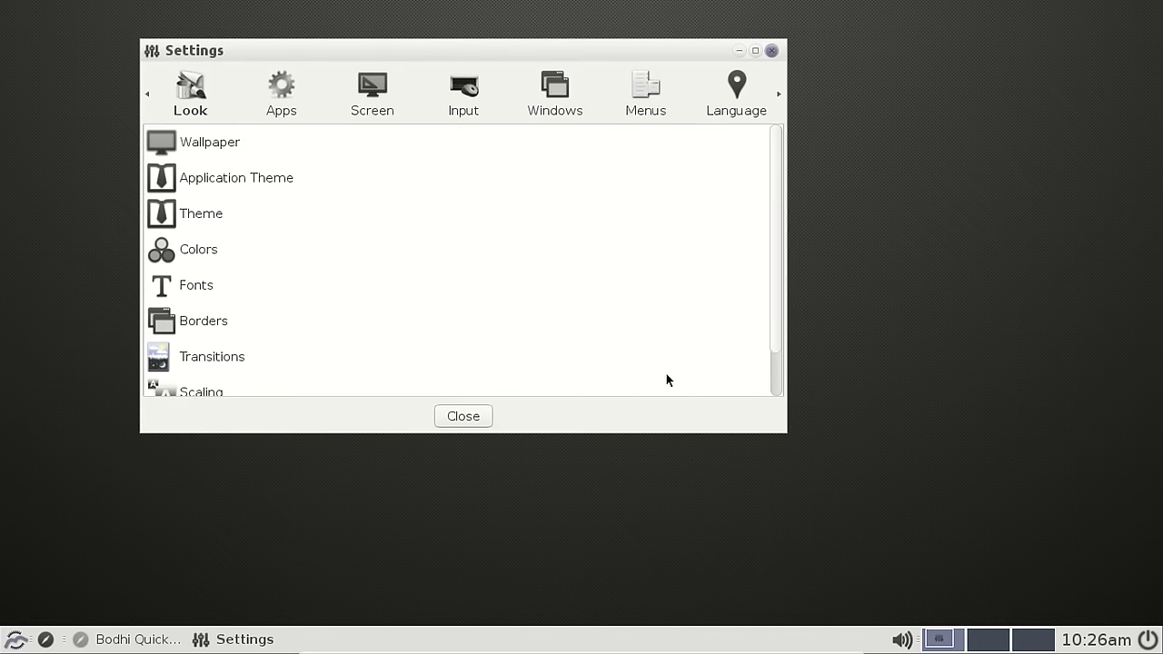
Set the desktop language to Français in the Language Settings, confirm it and dismiss the locale warnings.
left_click(737, 87)
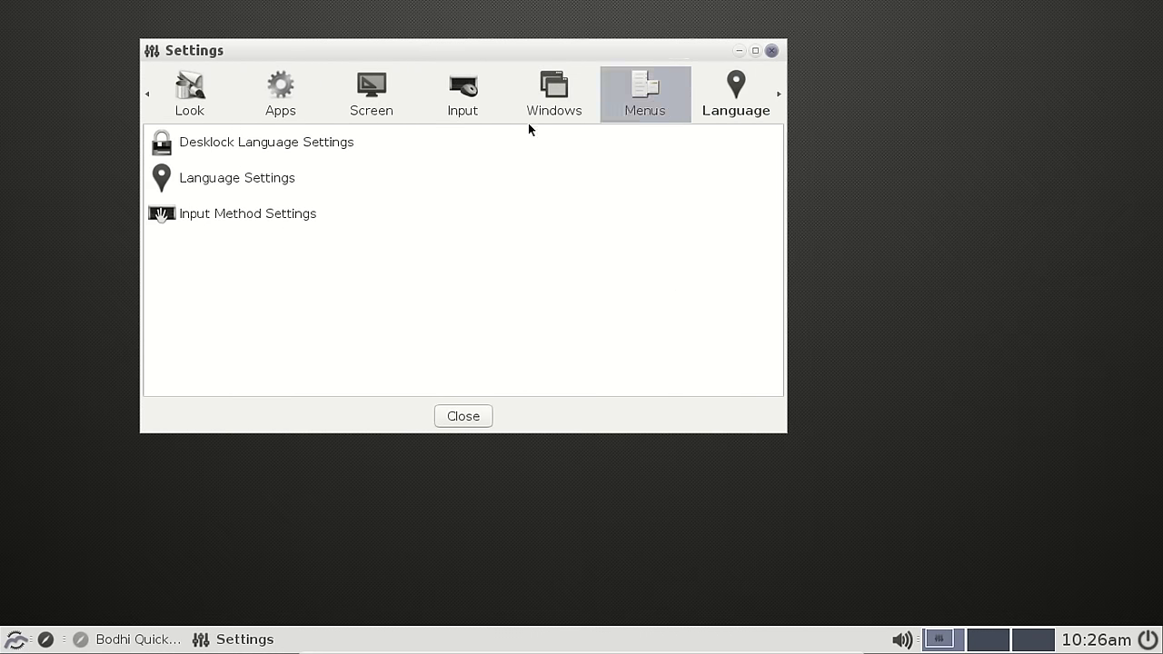
left_click(298, 181)
left_click(556, 288)
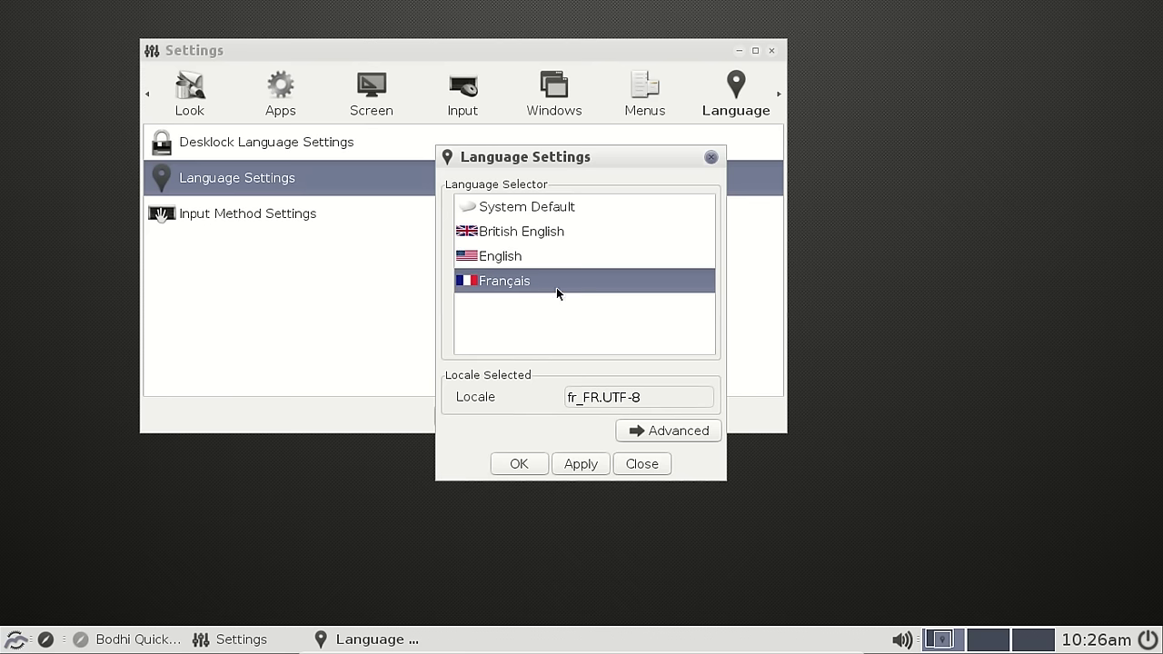
left_click(590, 471)
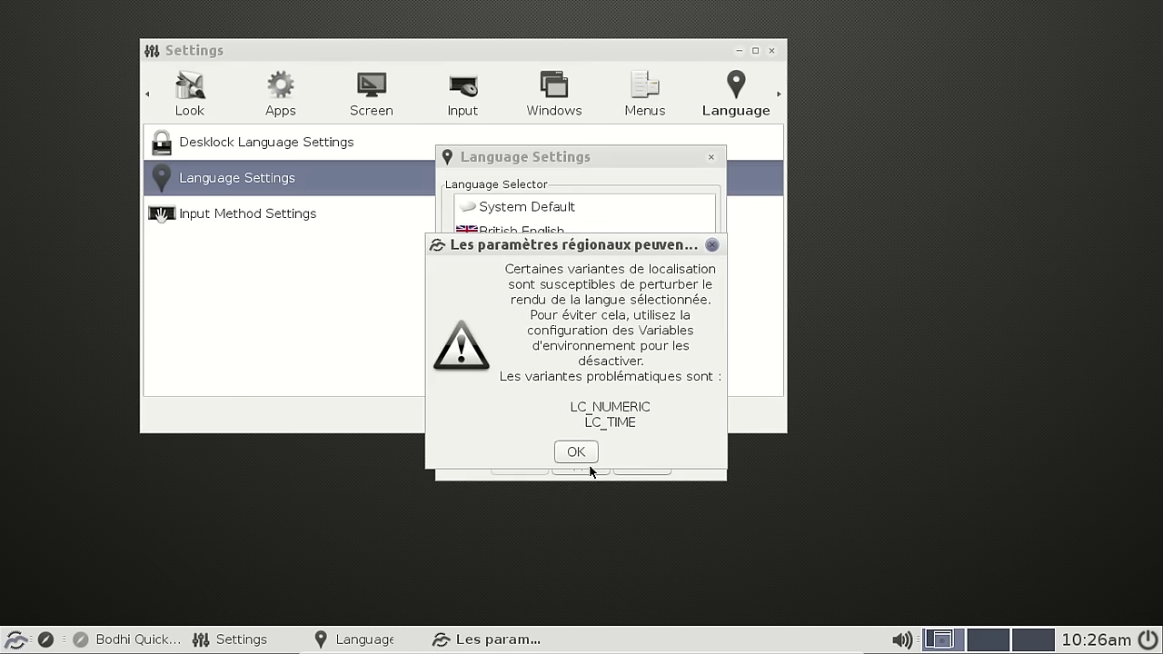
left_click(584, 454)
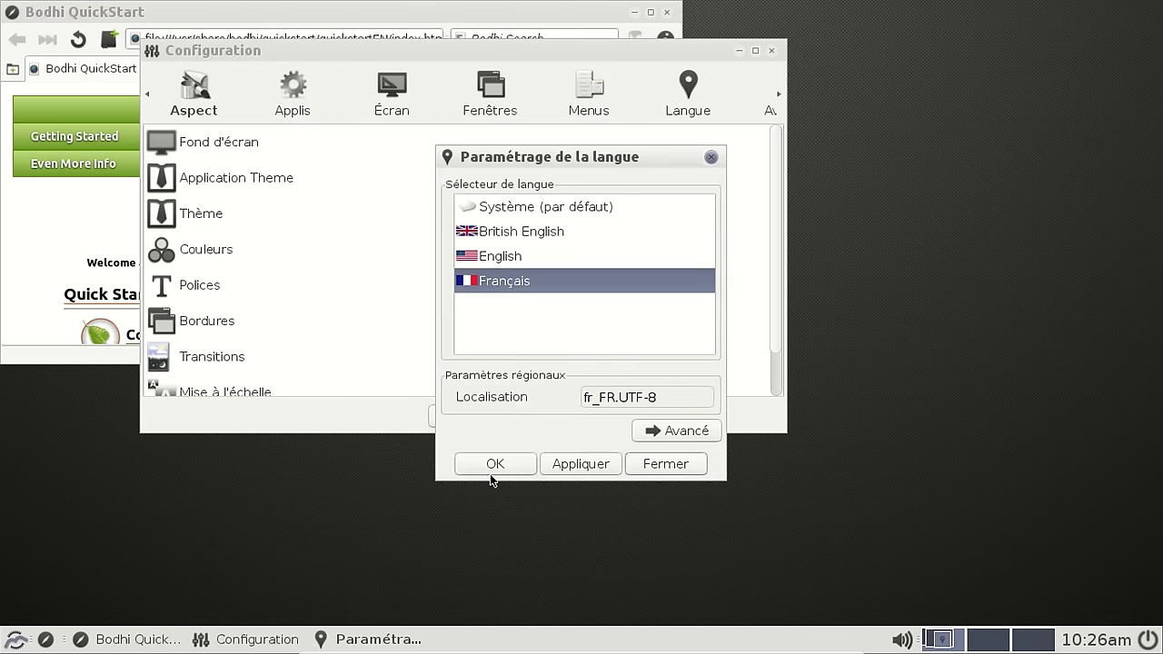
left_click(484, 471)
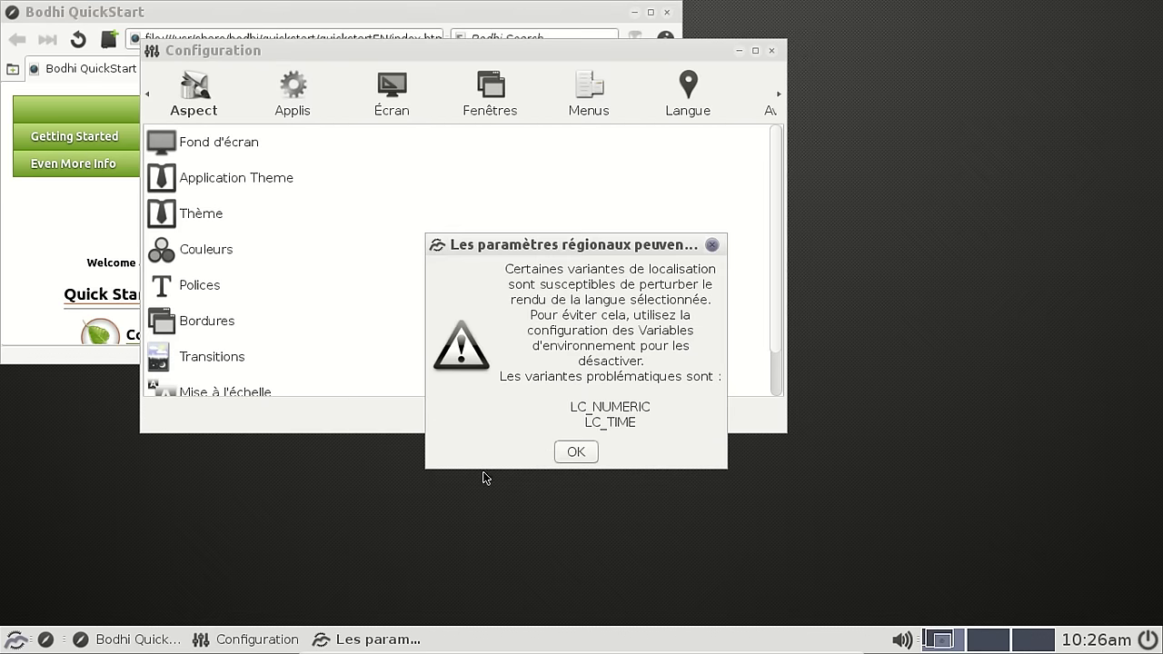
left_click(588, 453)
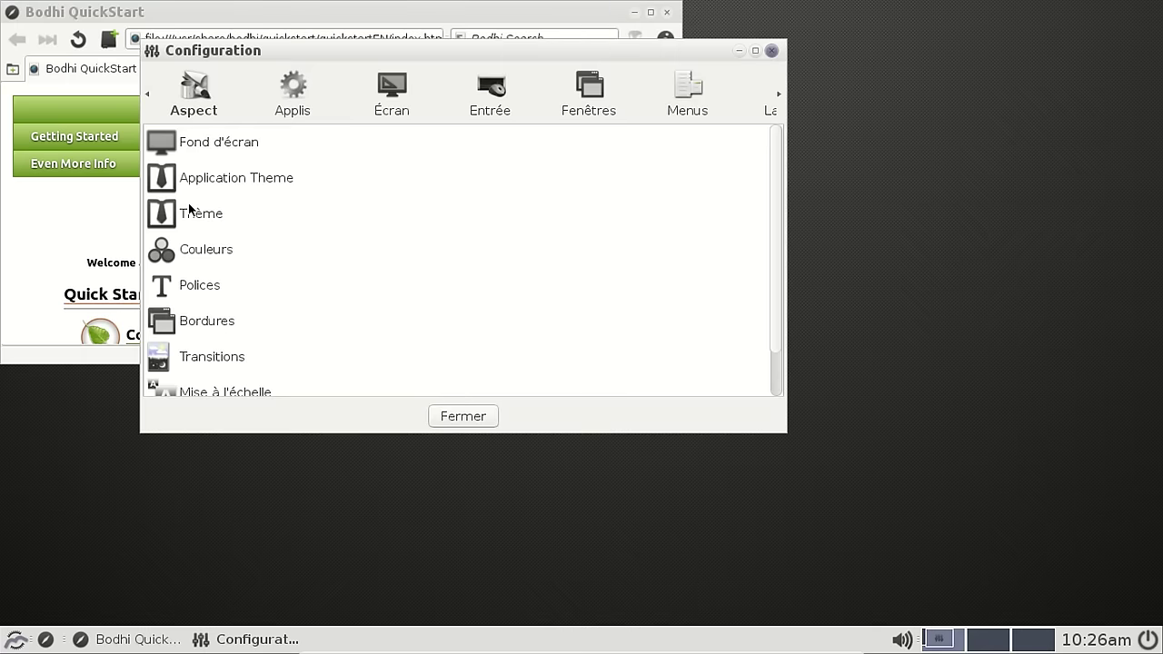
Set the screen lock language to Français in the Langue category and apply it.
left_click(778, 96)
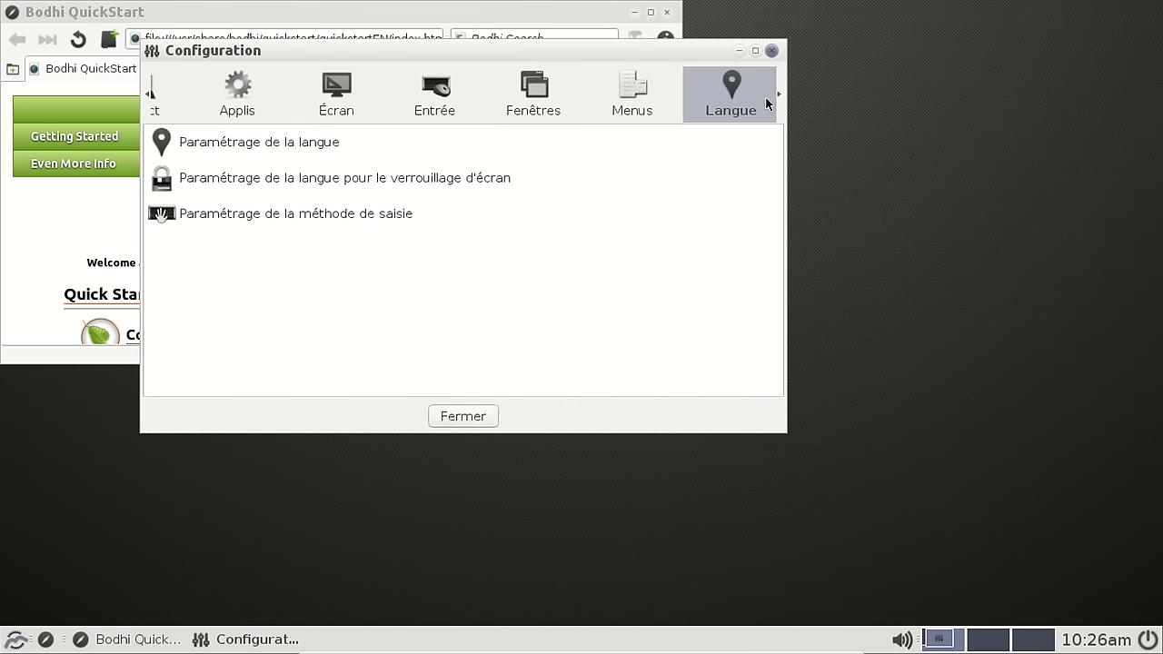
left_click(338, 178)
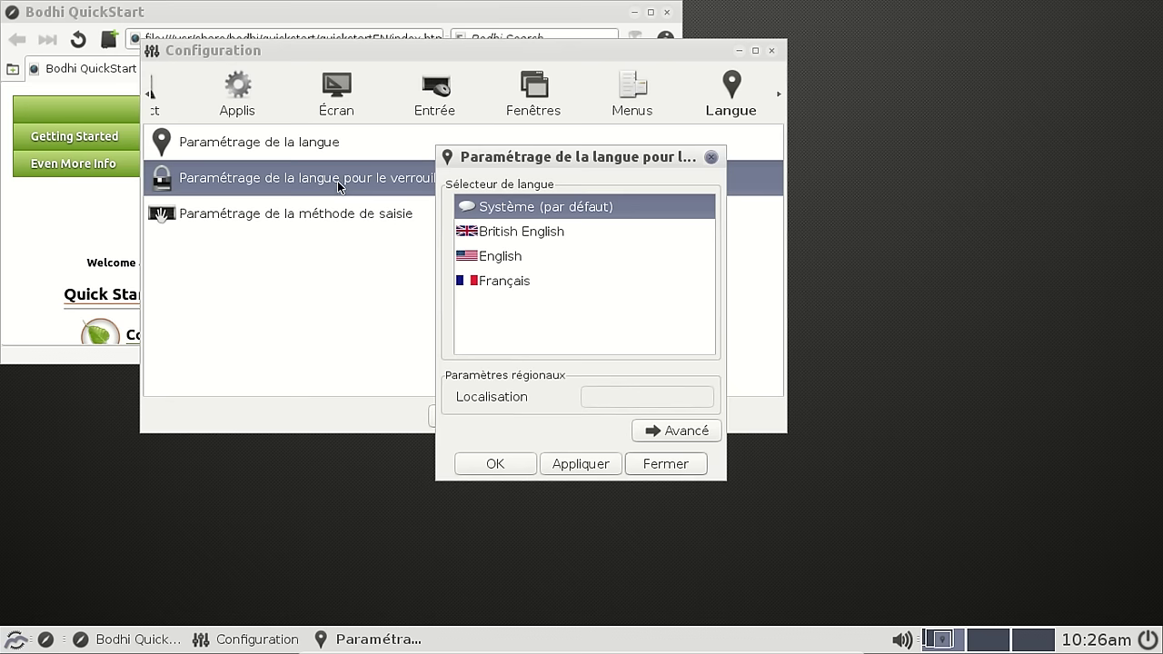
left_click(540, 283)
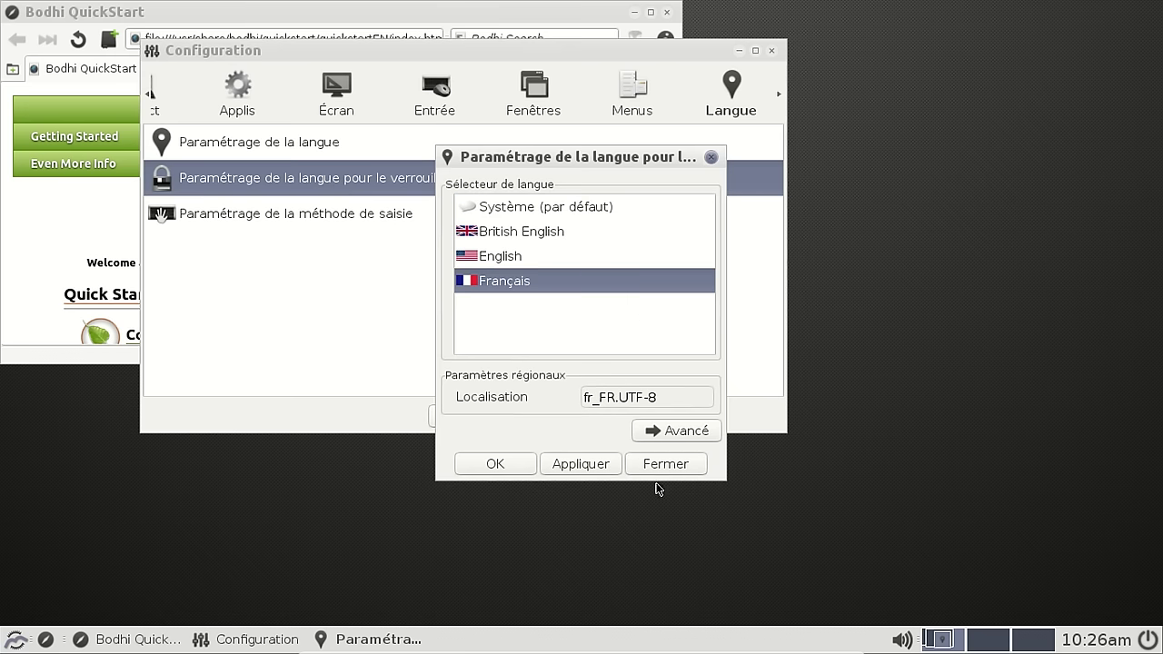
left_click(582, 464)
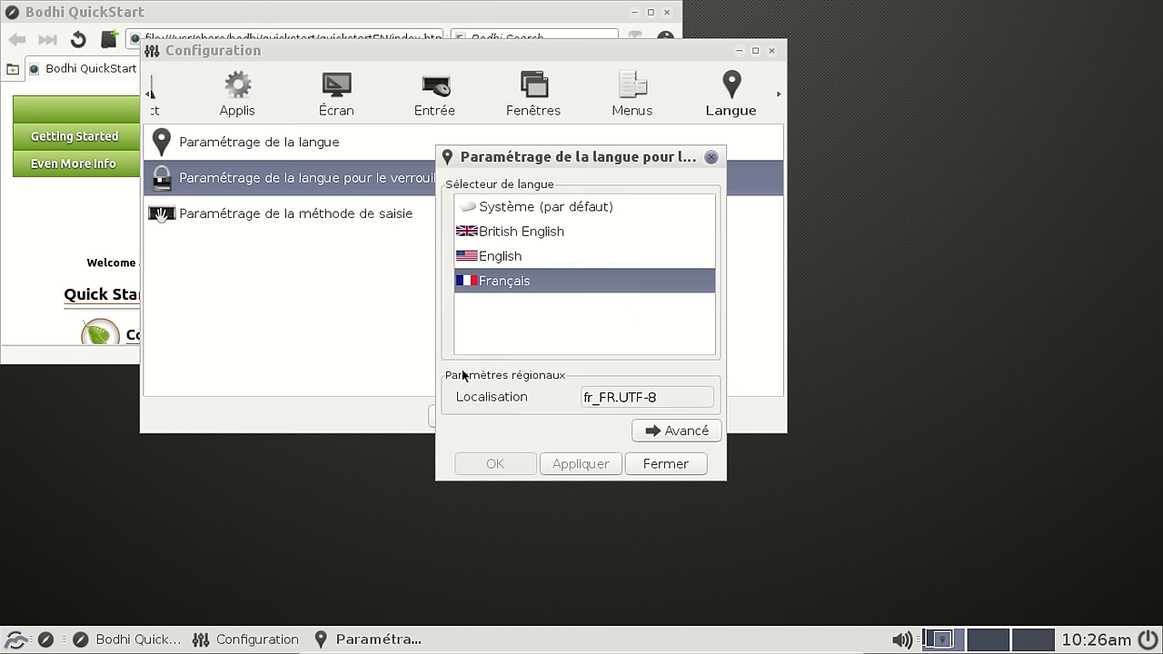
View the input method settings and close all open windows, including the Bodhi QuickStart browser.
left_click(307, 214)
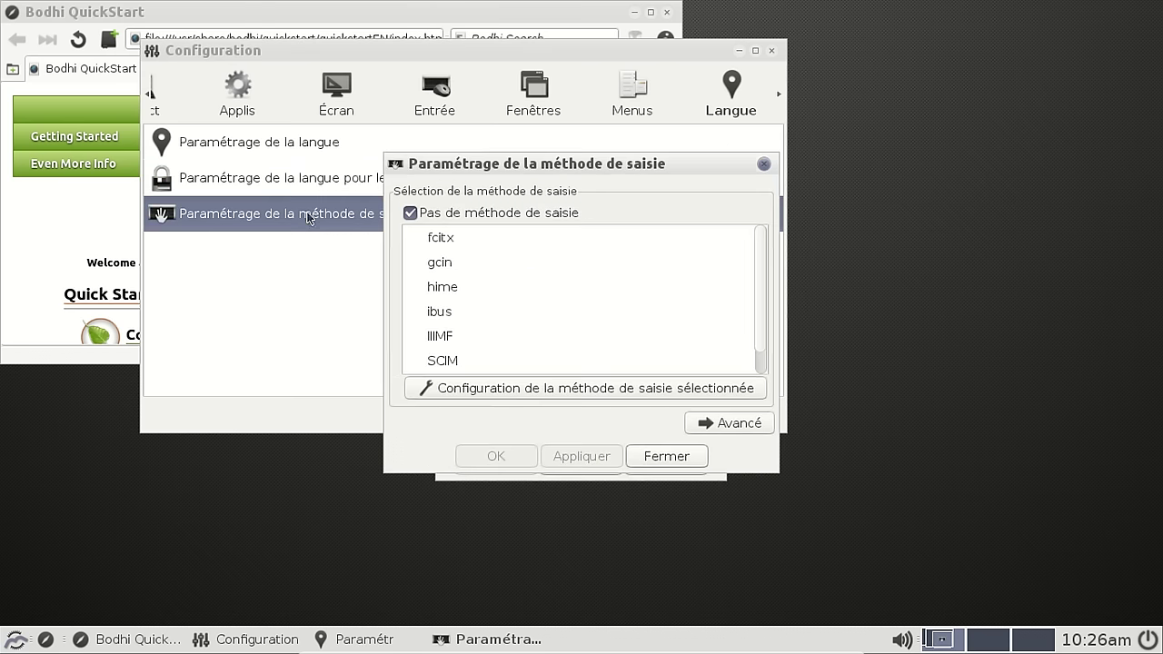
left_click(764, 163)
left_click(772, 50)
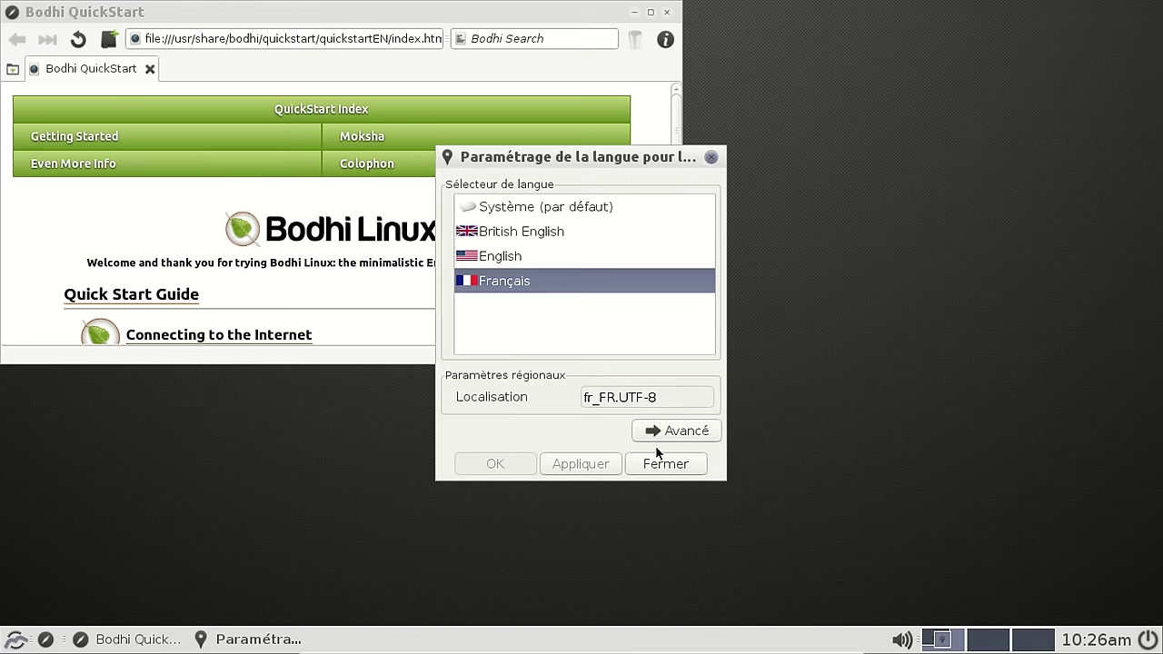
left_click(656, 463)
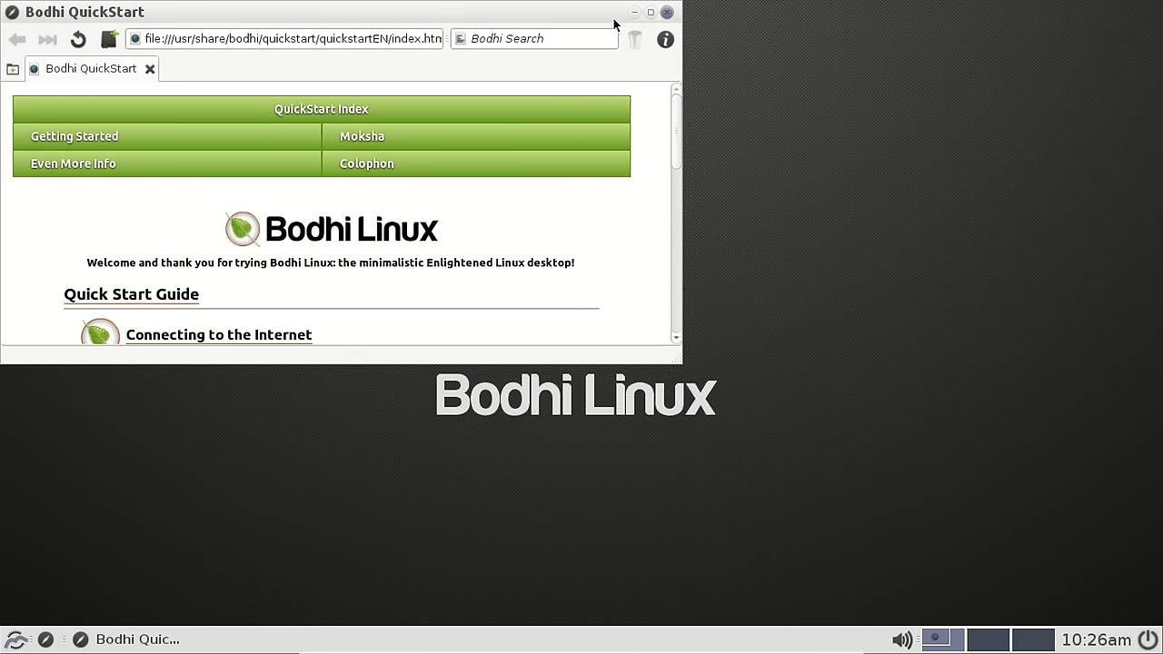
left_click(667, 14)
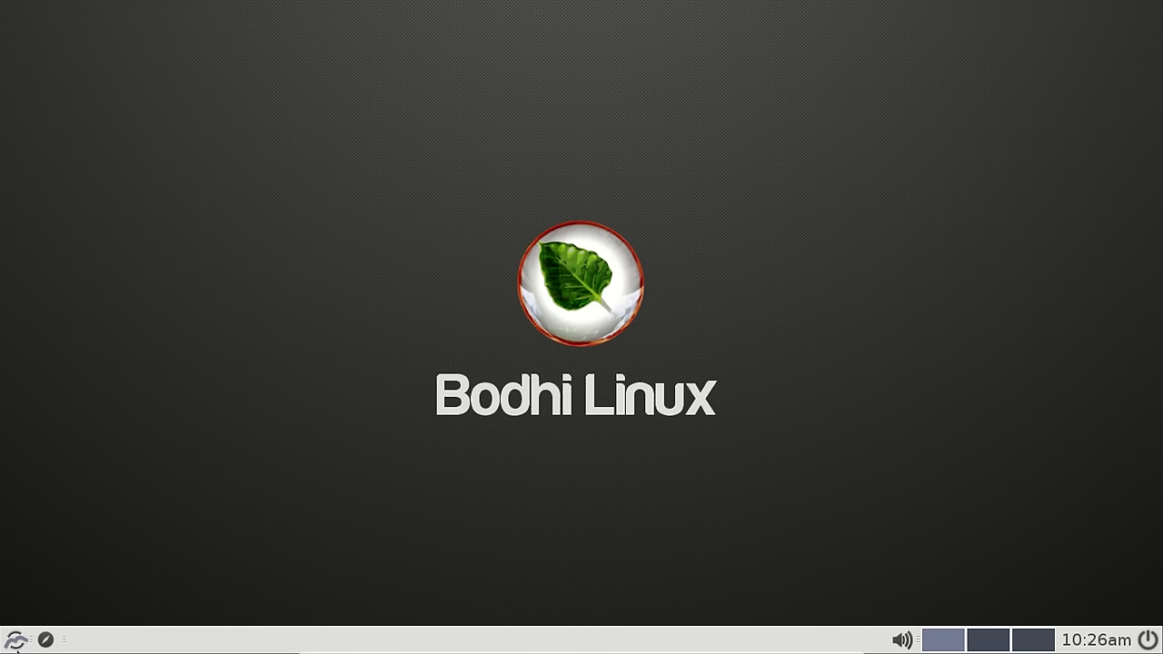
Open the personal folder from Places and move the file manager window towards the middle of the desktop.
left_click(16, 642)
mouse_move(73, 445)
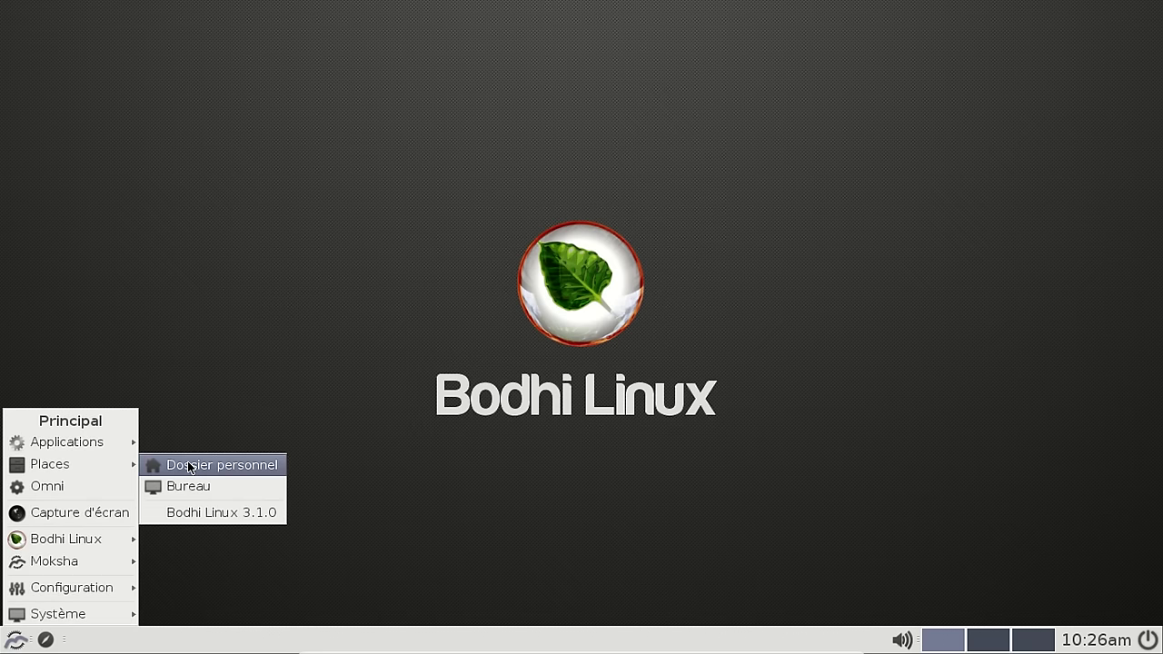
left_click(190, 466)
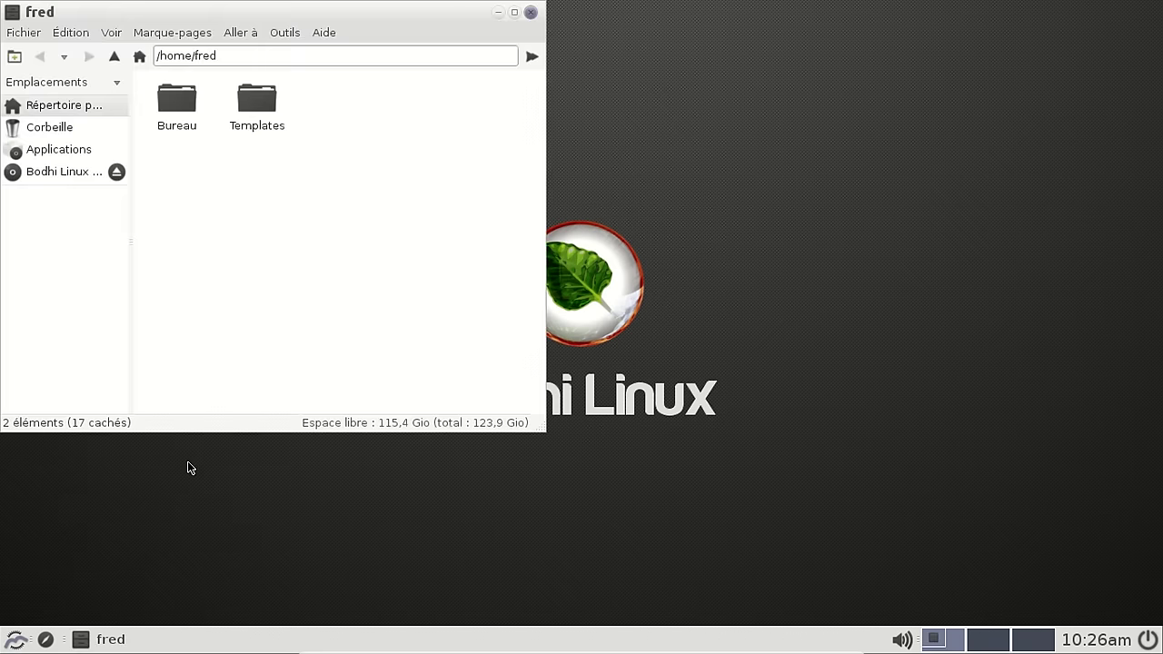
left_click_drag(283, 12, 537, 65)
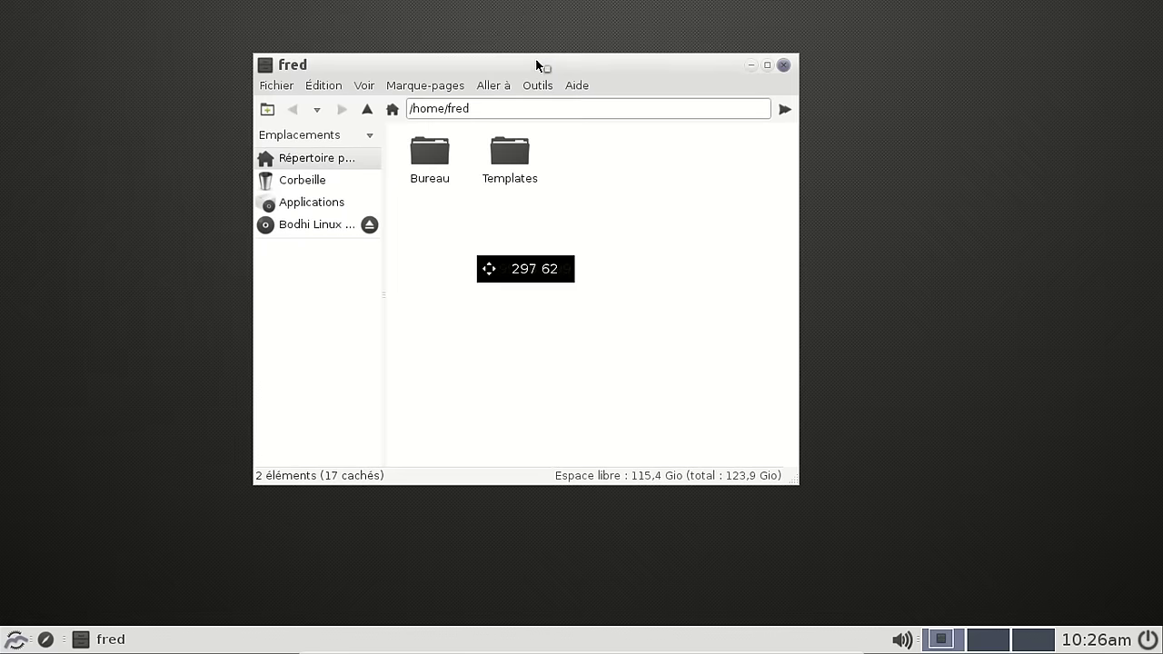
right_click(574, 184)
left_click(489, 280)
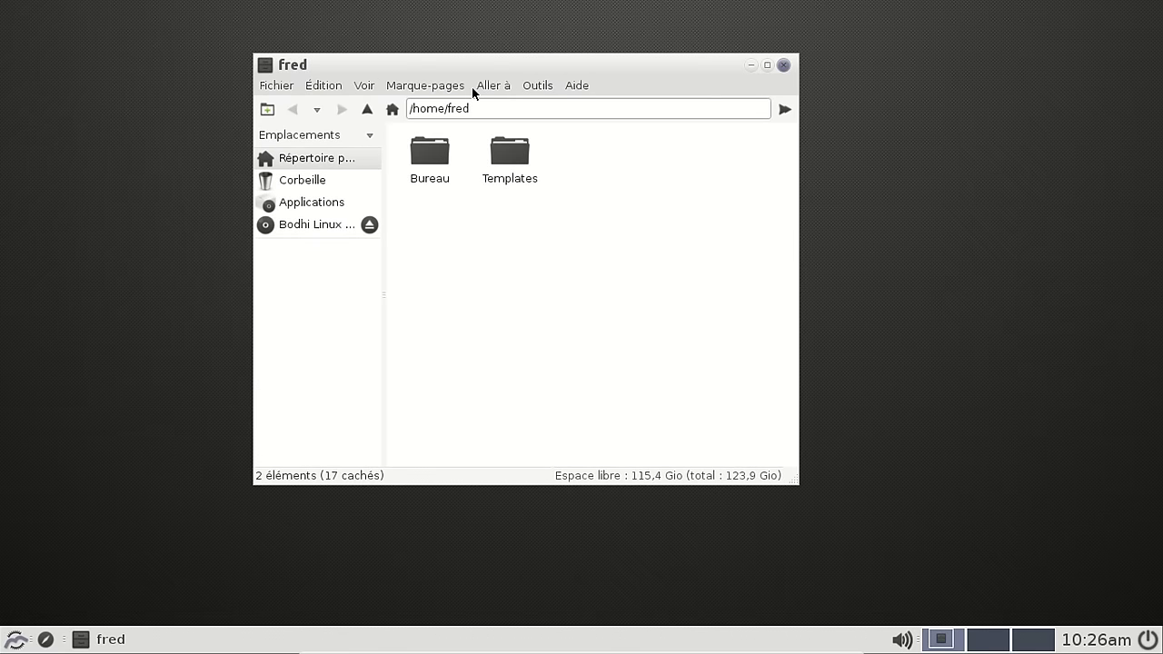
View the version information of the file manager and close its window.
left_click(577, 84)
left_click(597, 111)
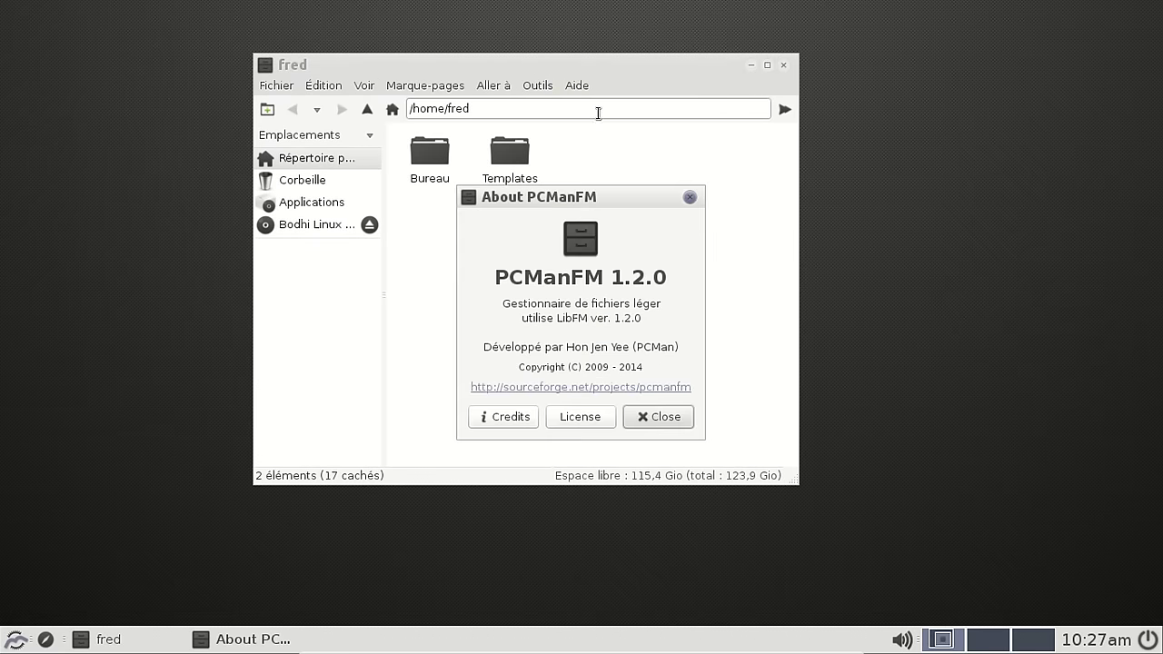
left_click(669, 420)
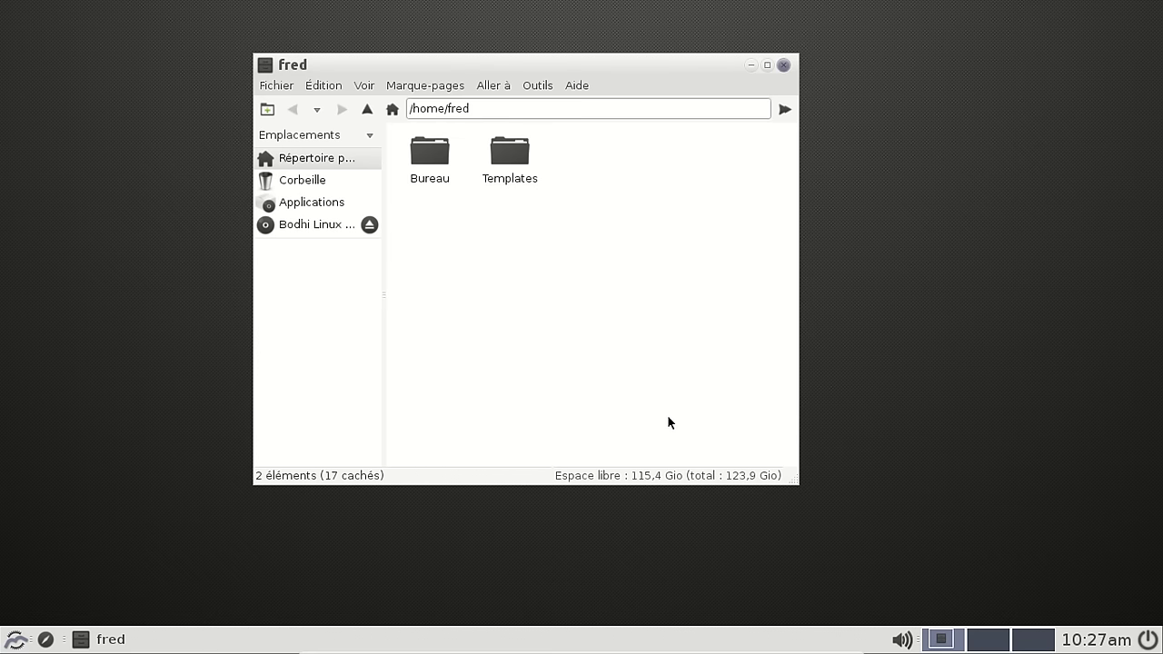
left_click(783, 66)
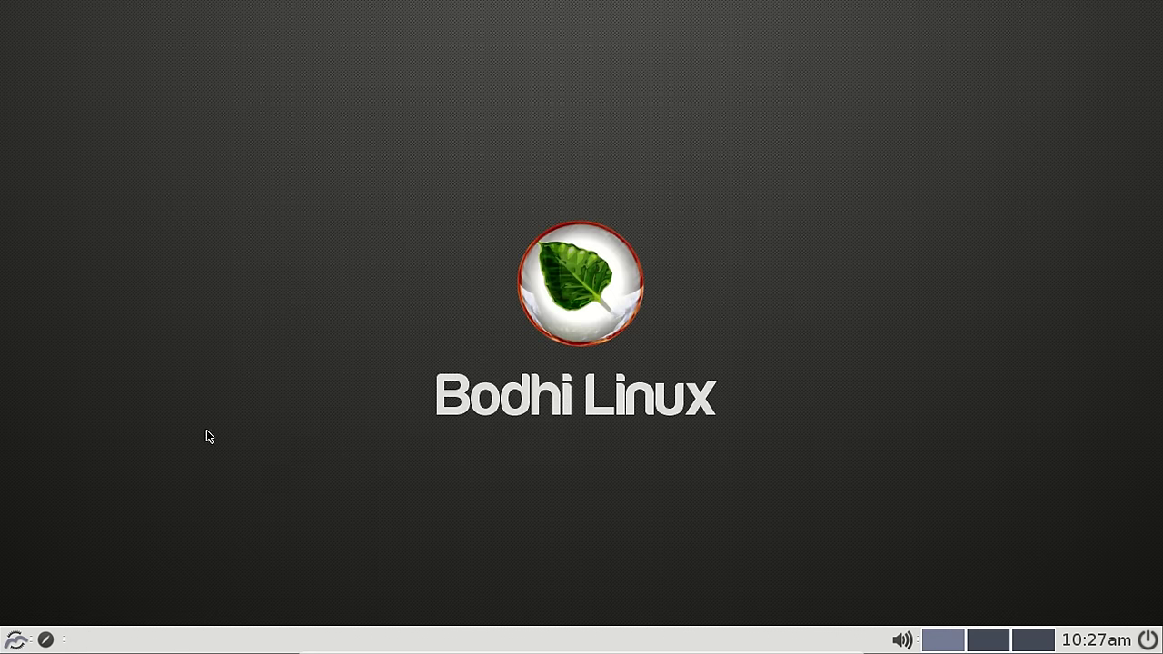
Launch the ePad text editor from the Accessoires applications, view its version information and close it.
left_click(14, 641)
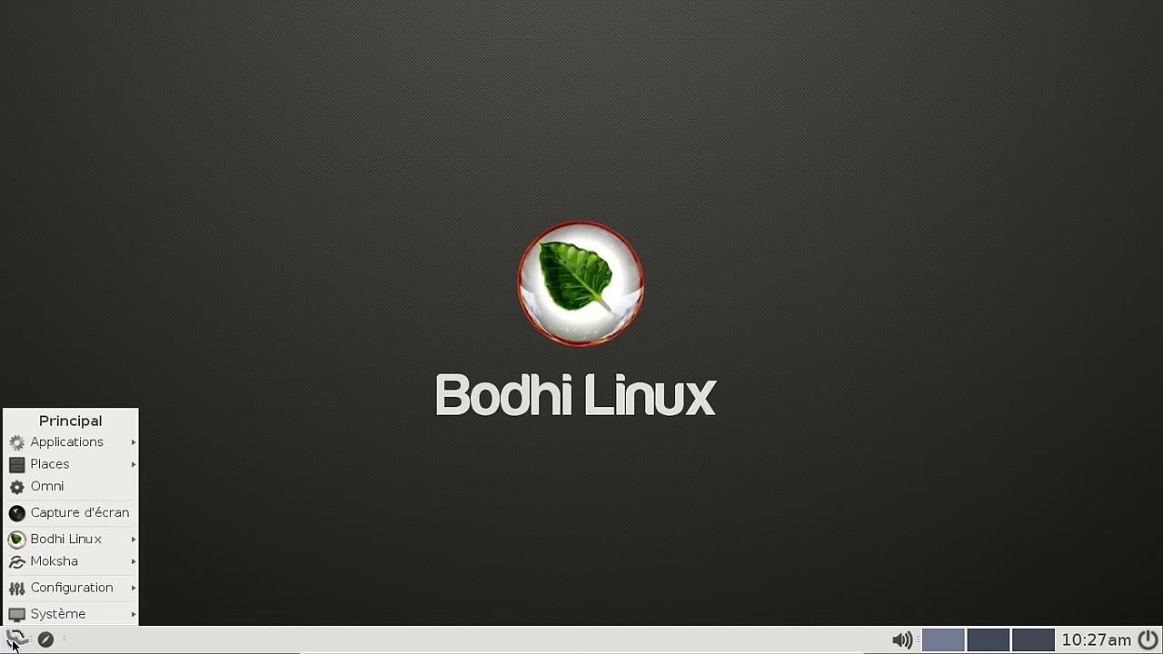
mouse_move(90, 472)
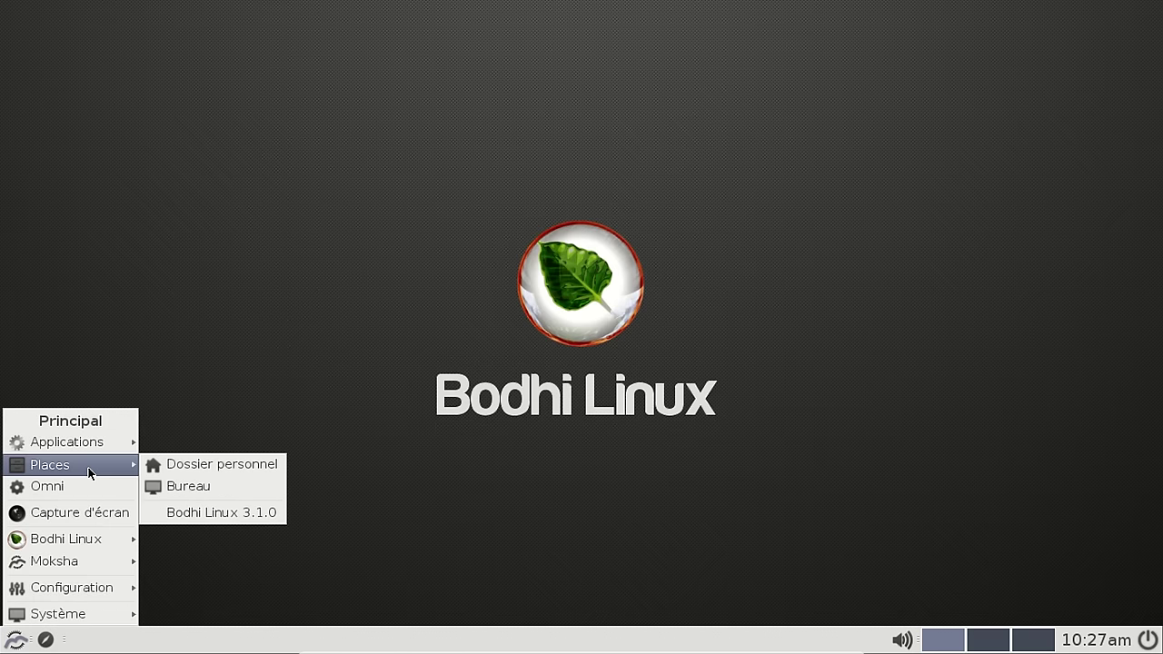
mouse_move(83, 446)
mouse_move(170, 442)
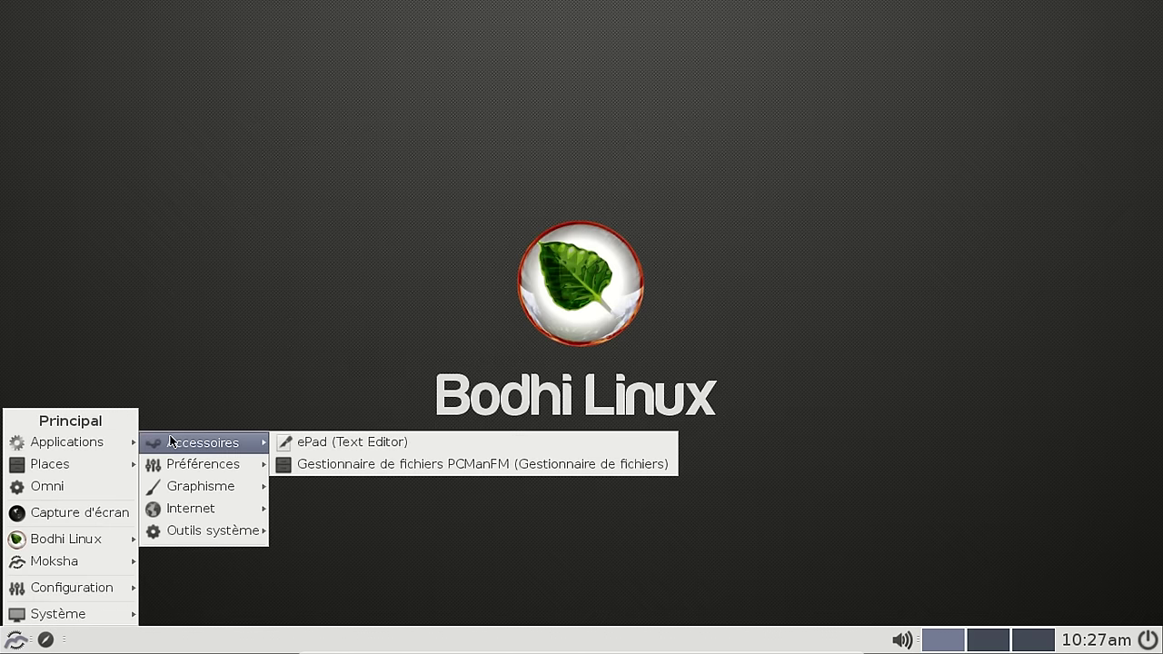
left_click(338, 448)
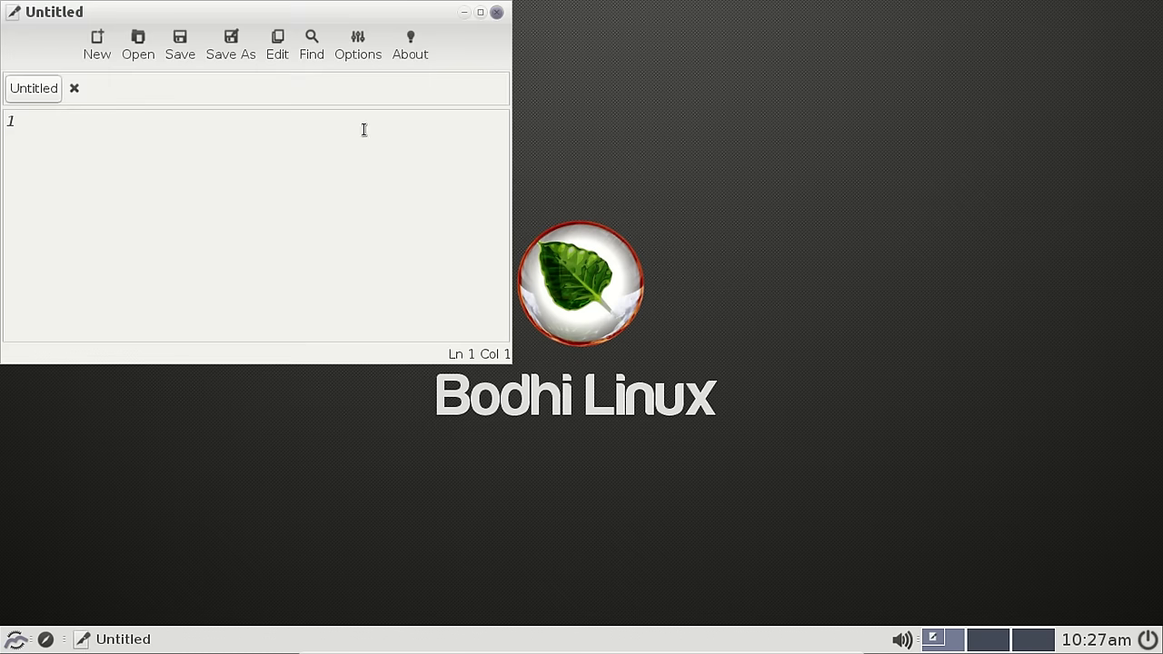
left_click(416, 57)
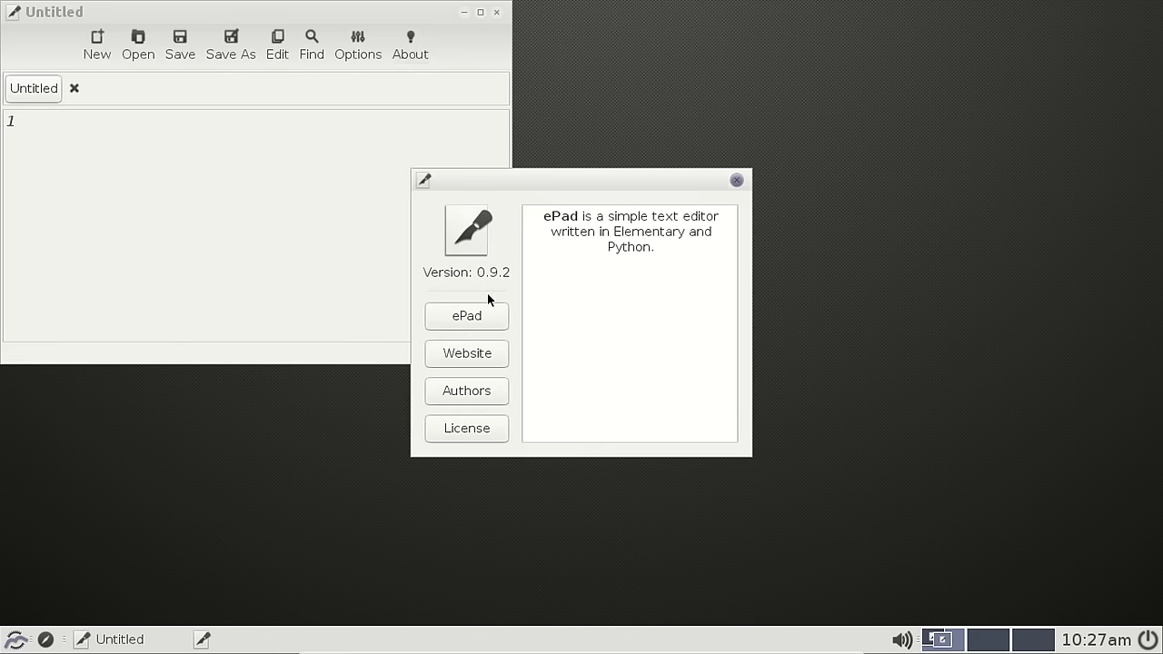
left_click(737, 180)
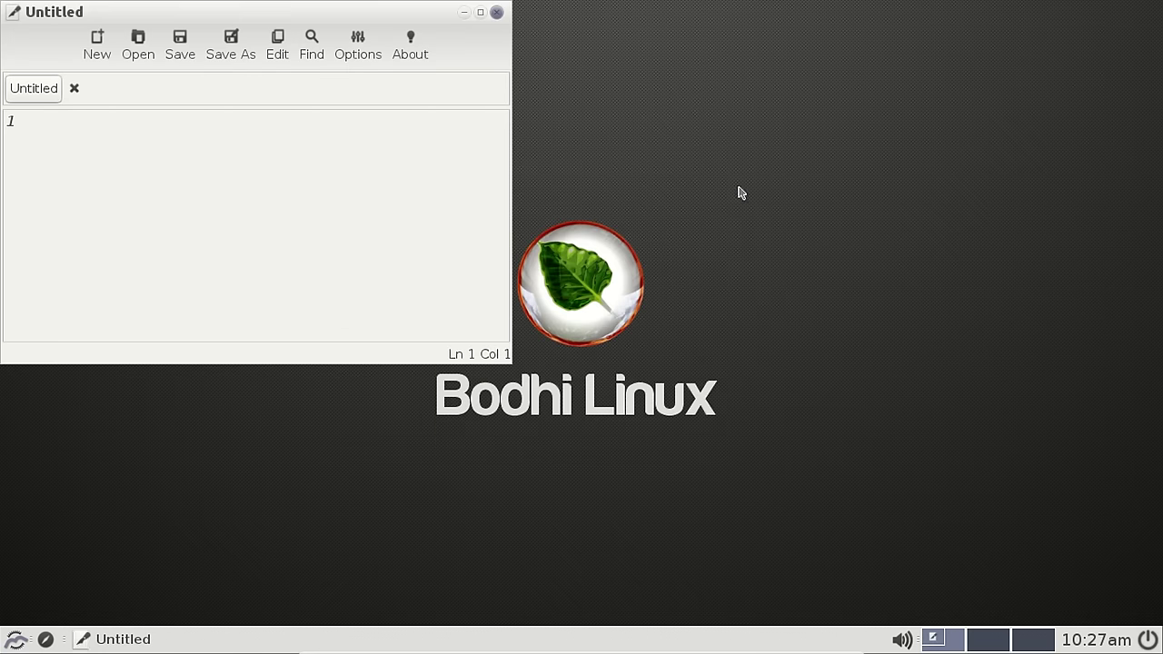
left_click(496, 13)
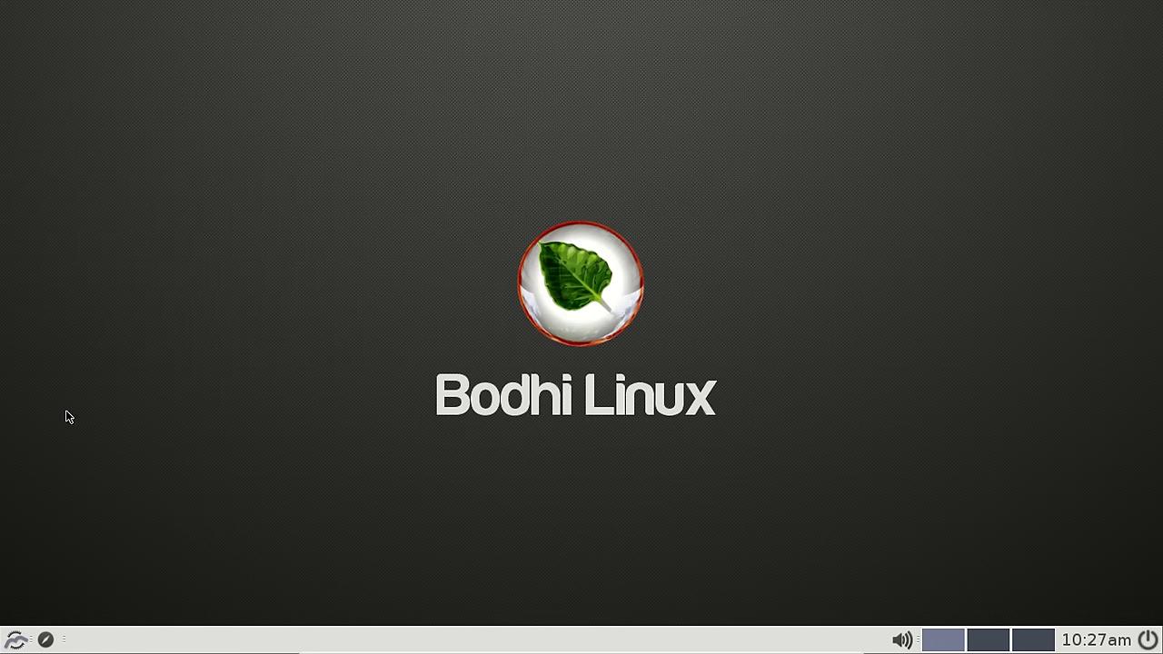
Look through the application categories, launch EPhoto from Graphisme and close it.
left_click(16, 639)
mouse_move(73, 441)
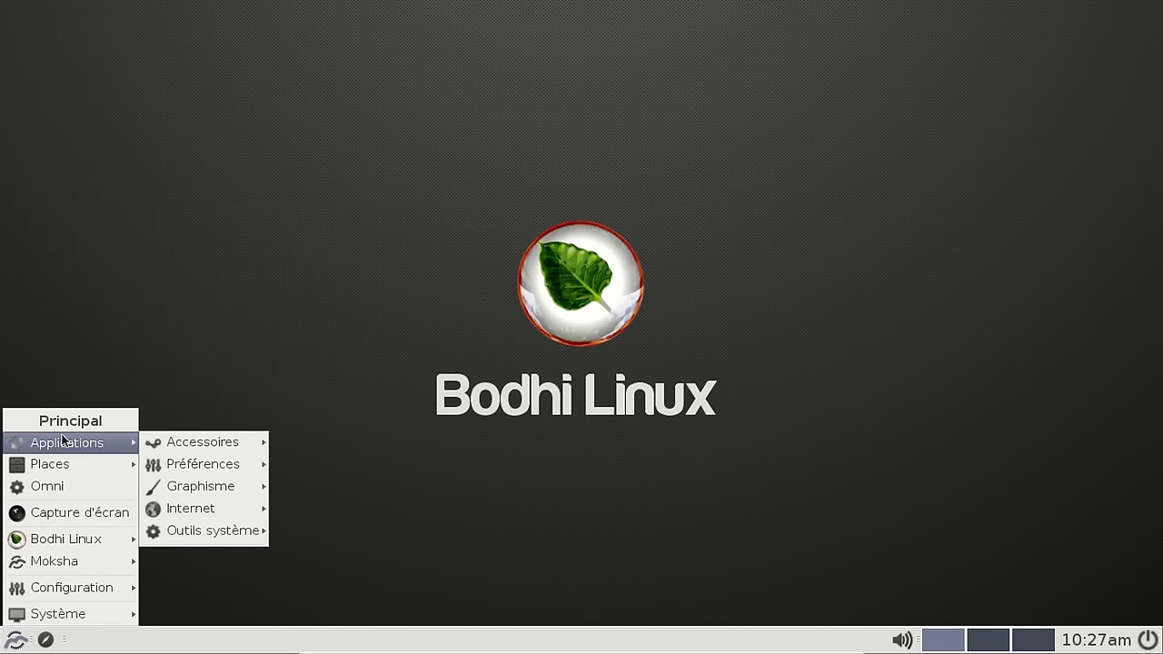
mouse_move(192, 445)
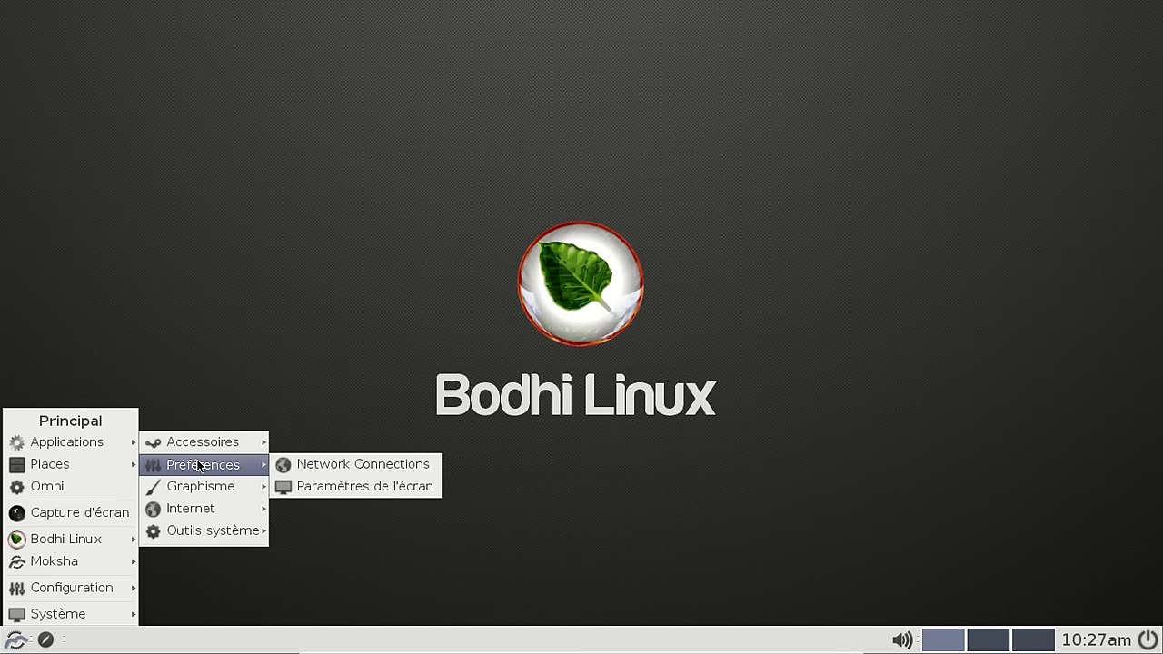
mouse_move(198, 484)
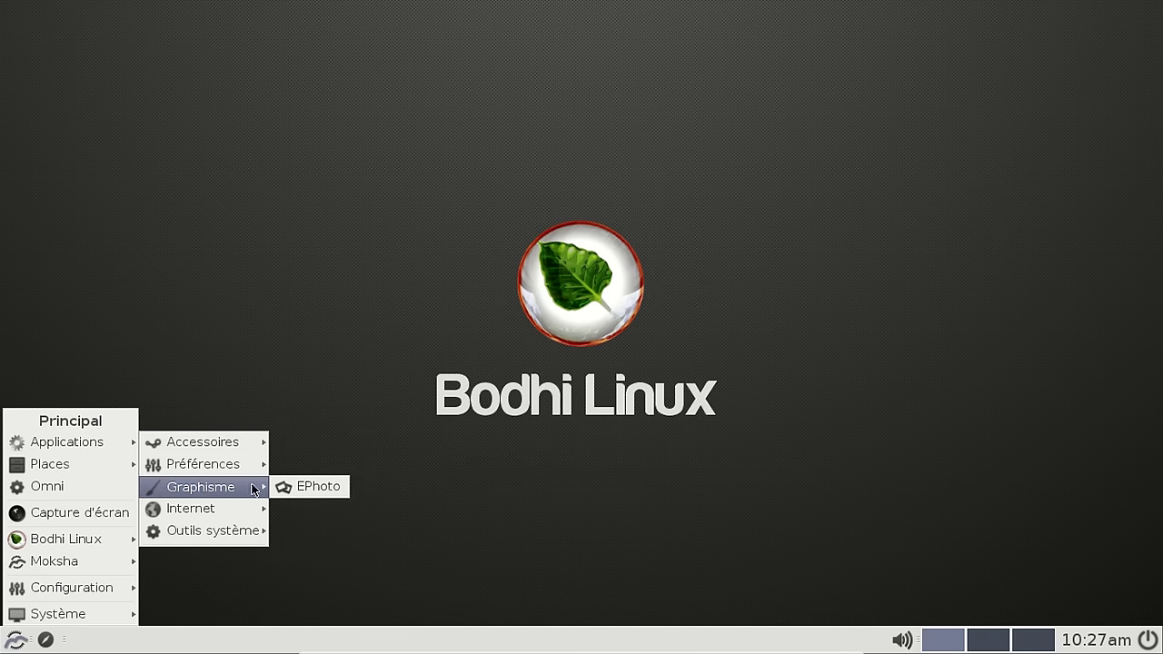
left_click(299, 489)
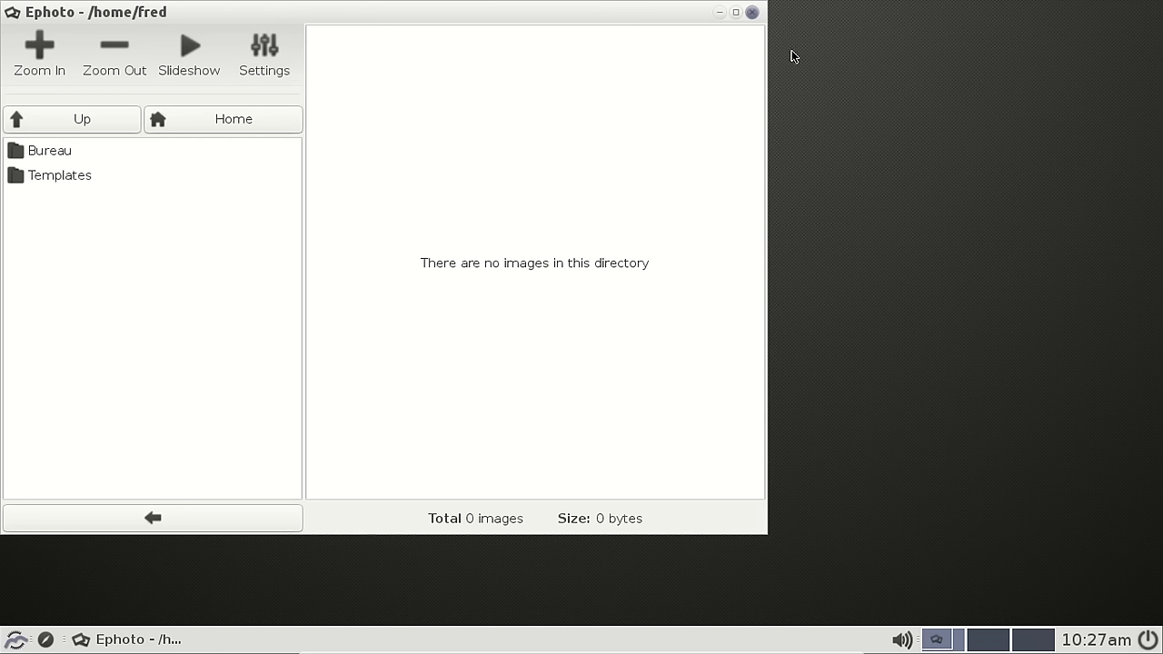
left_click(751, 13)
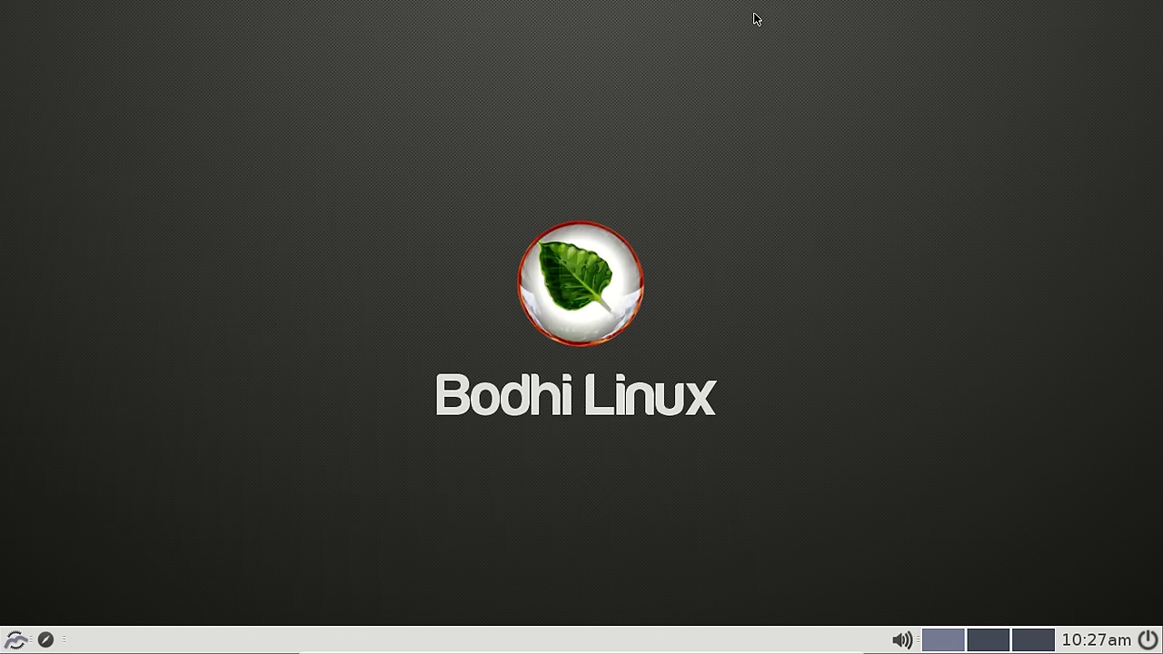
left_click(15, 638)
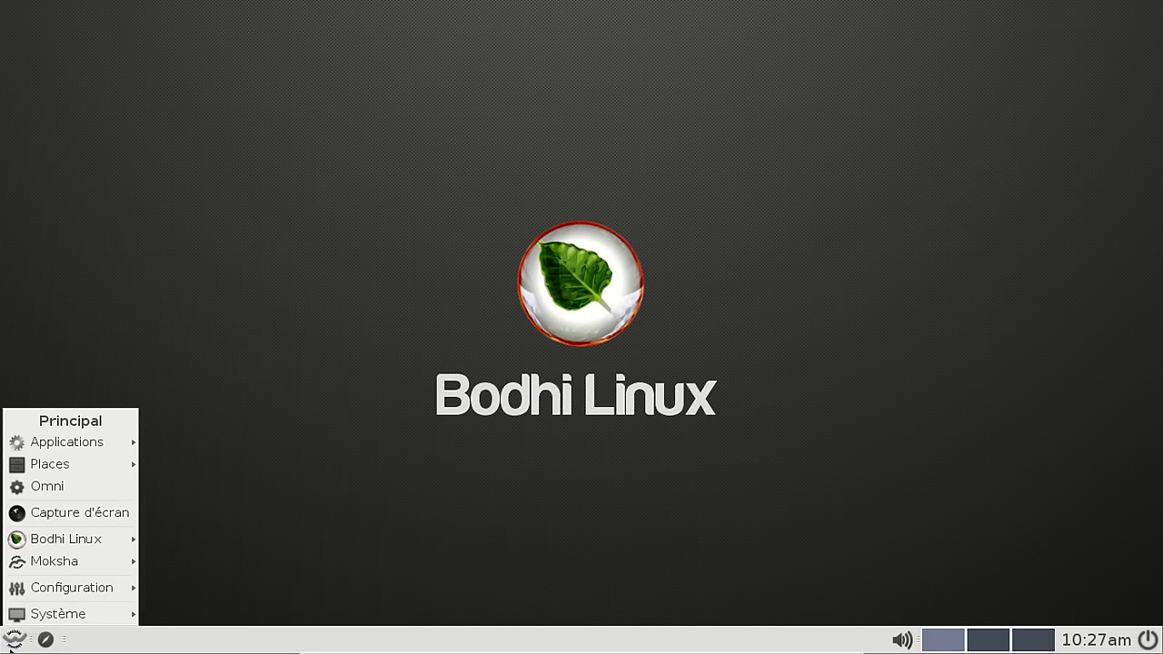
mouse_move(86, 468)
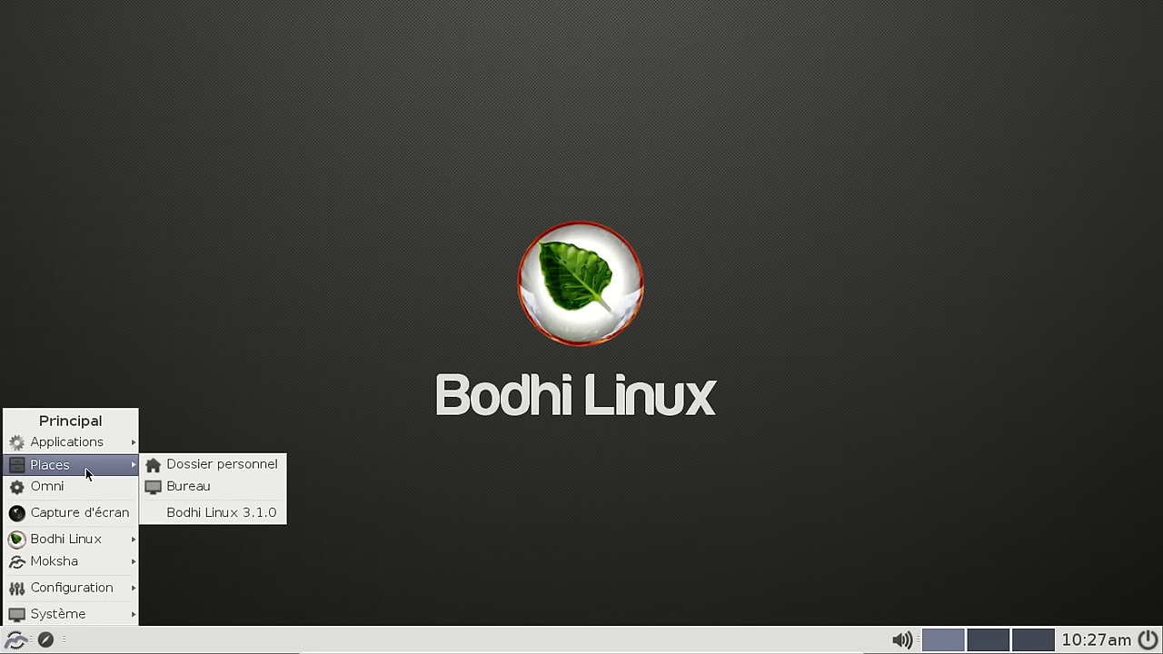
mouse_move(101, 445)
mouse_move(234, 536)
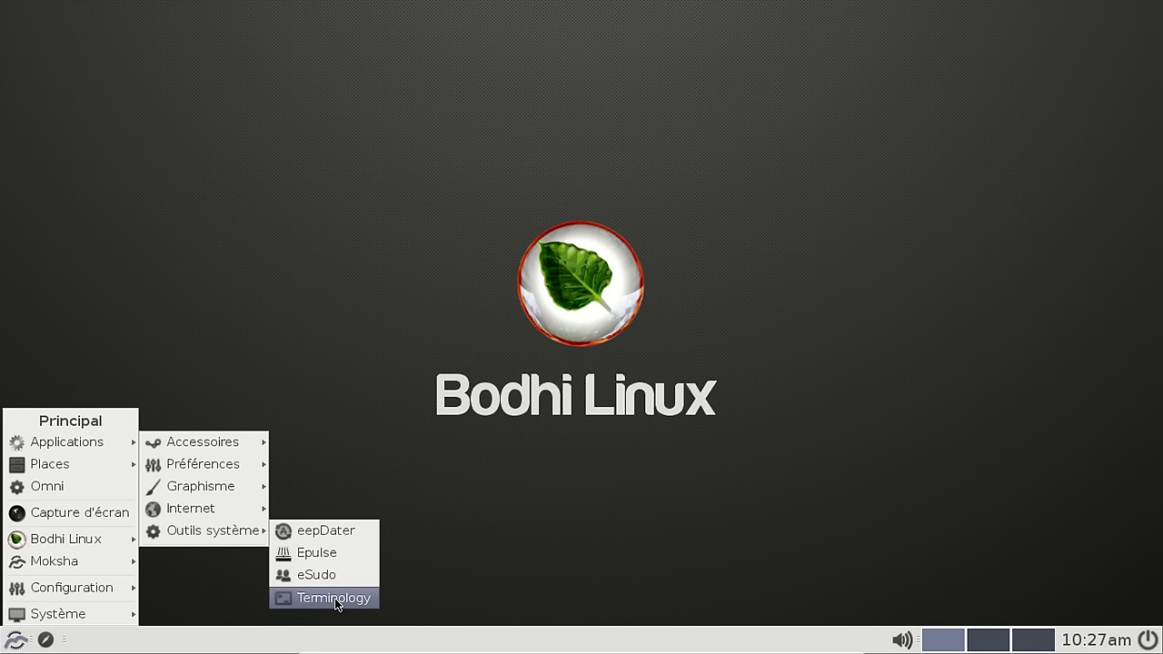
mouse_move(234, 511)
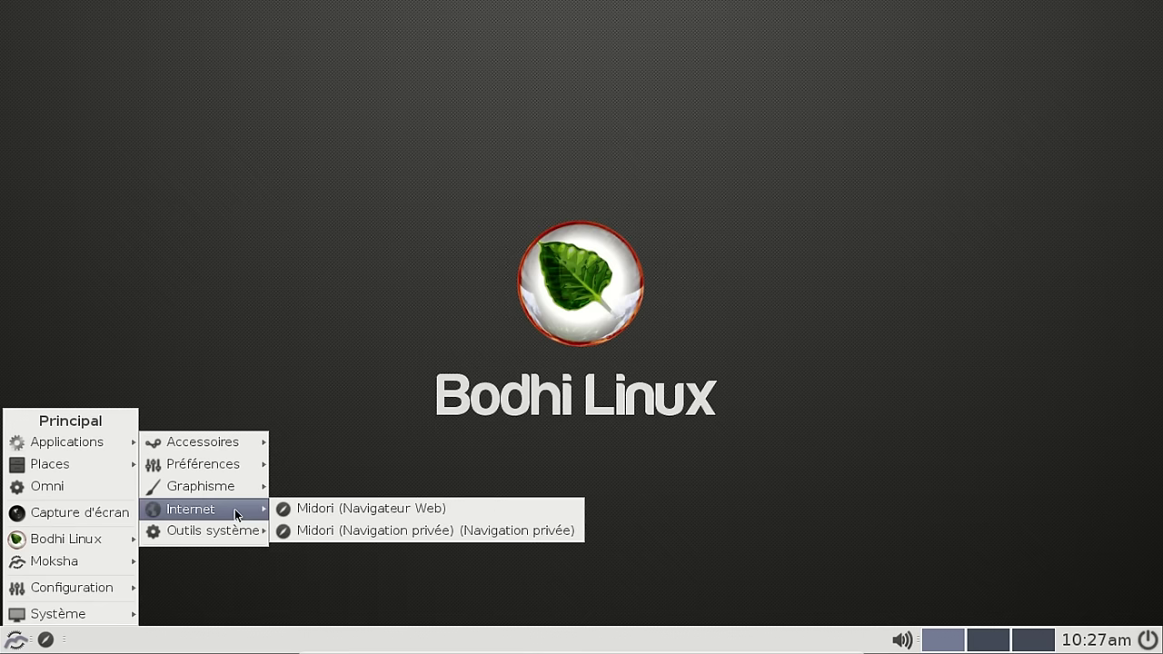
left_click(582, 345)
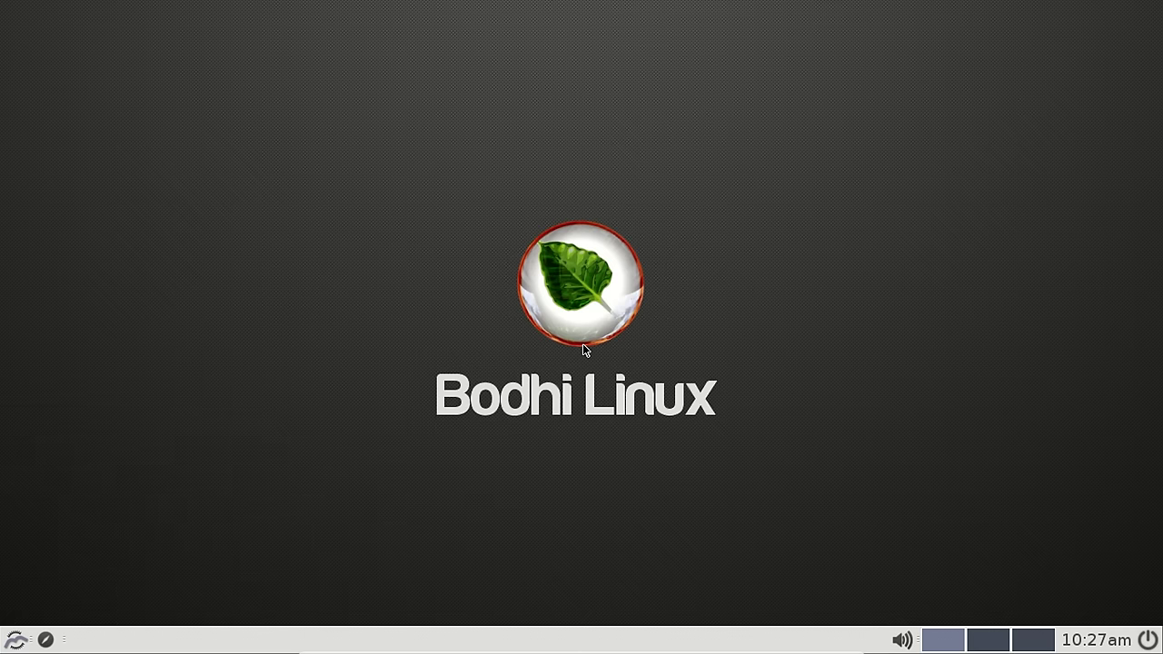
Configure the Horloge gadget to show the time in 24 h format and close its settings.
right_click(1100, 643)
mouse_move(1040, 562)
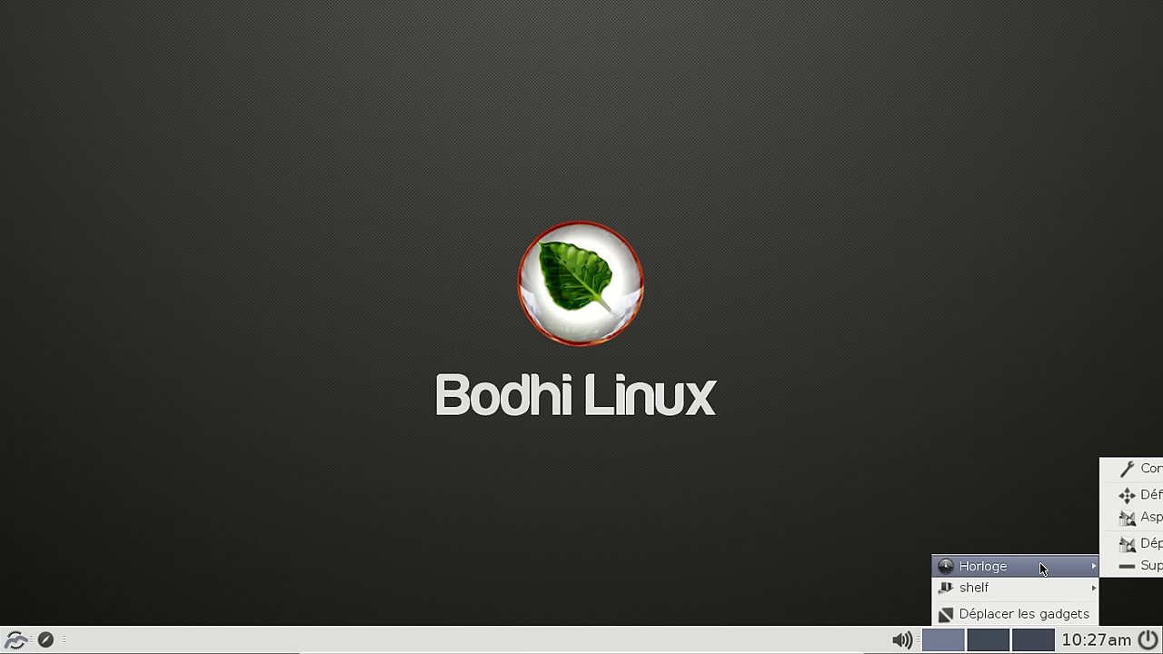
left_click(938, 506)
right_click(1088, 643)
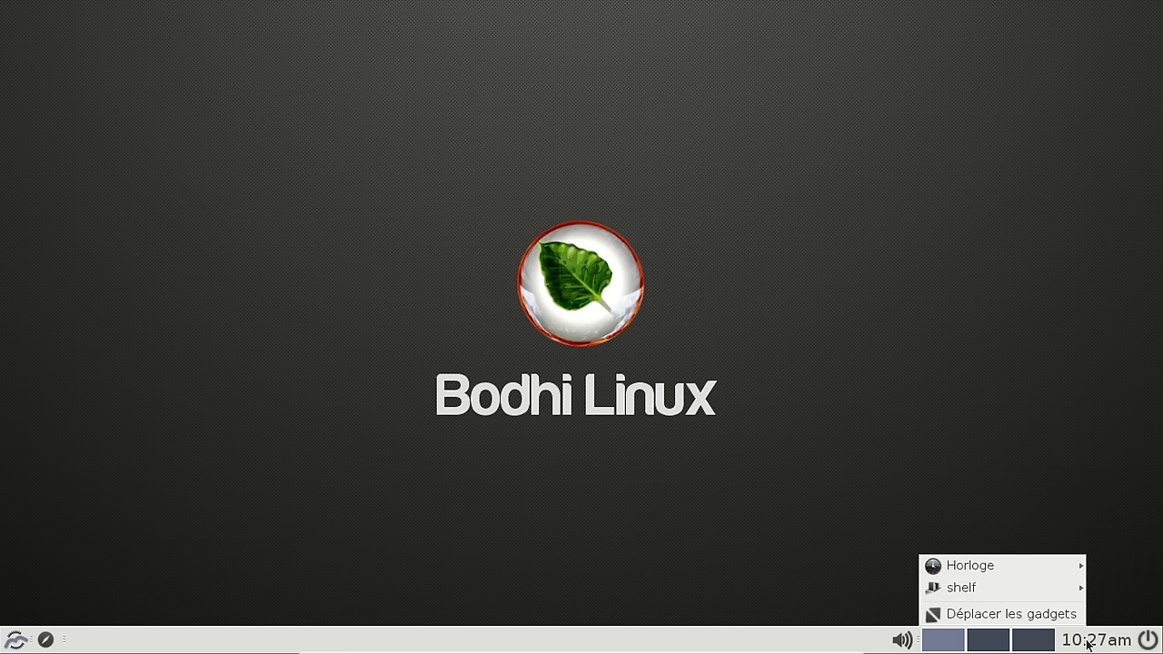
mouse_move(1040, 562)
mouse_move(1160, 514)
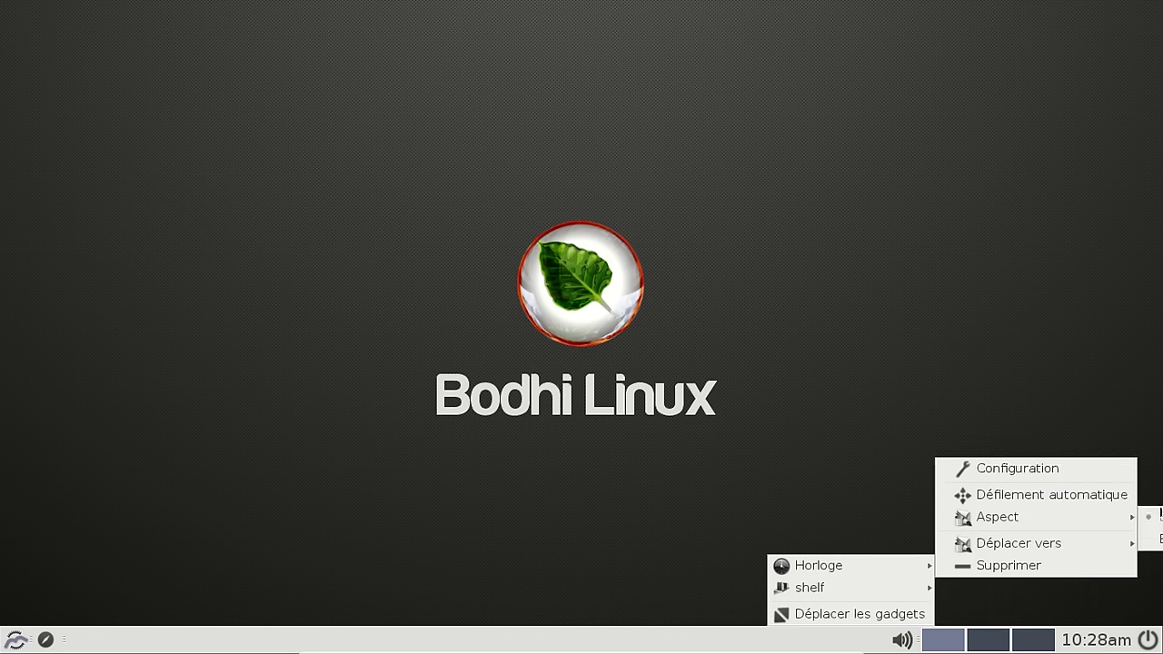
left_click(1070, 470)
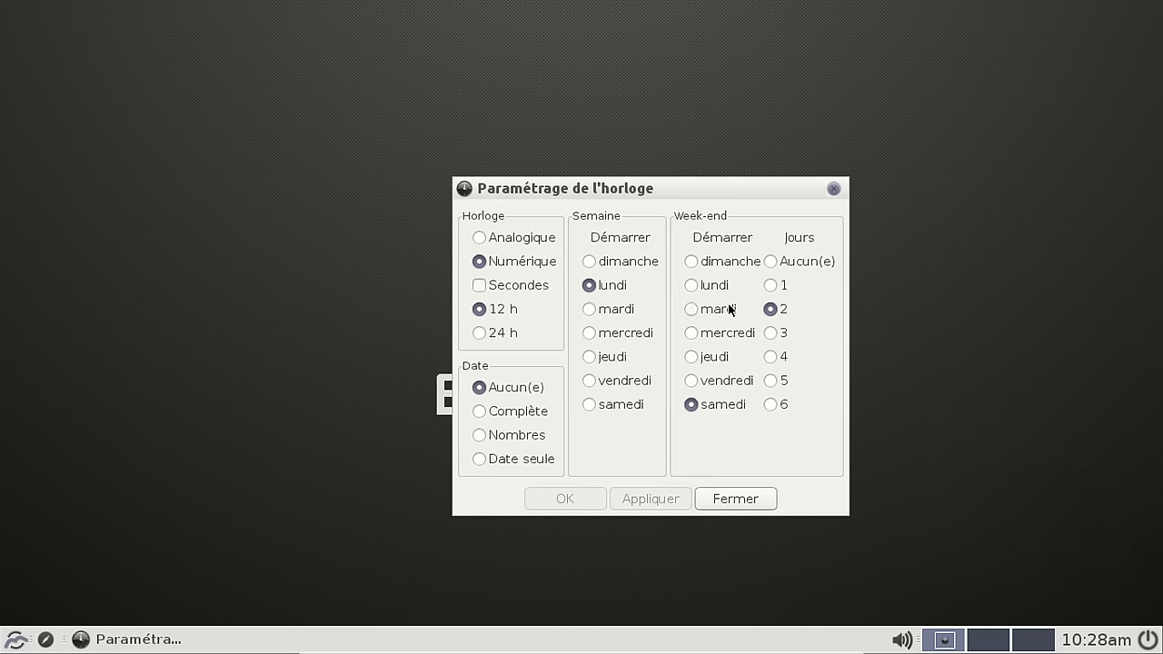
left_click(491, 334)
left_click(639, 499)
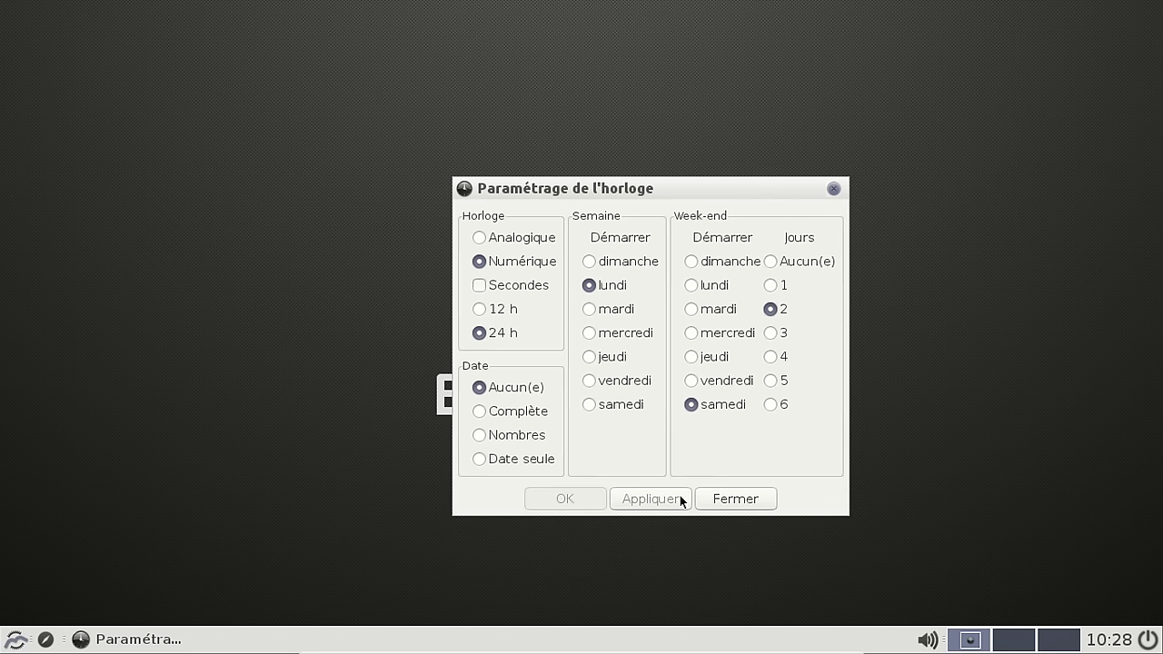
left_click(732, 495)
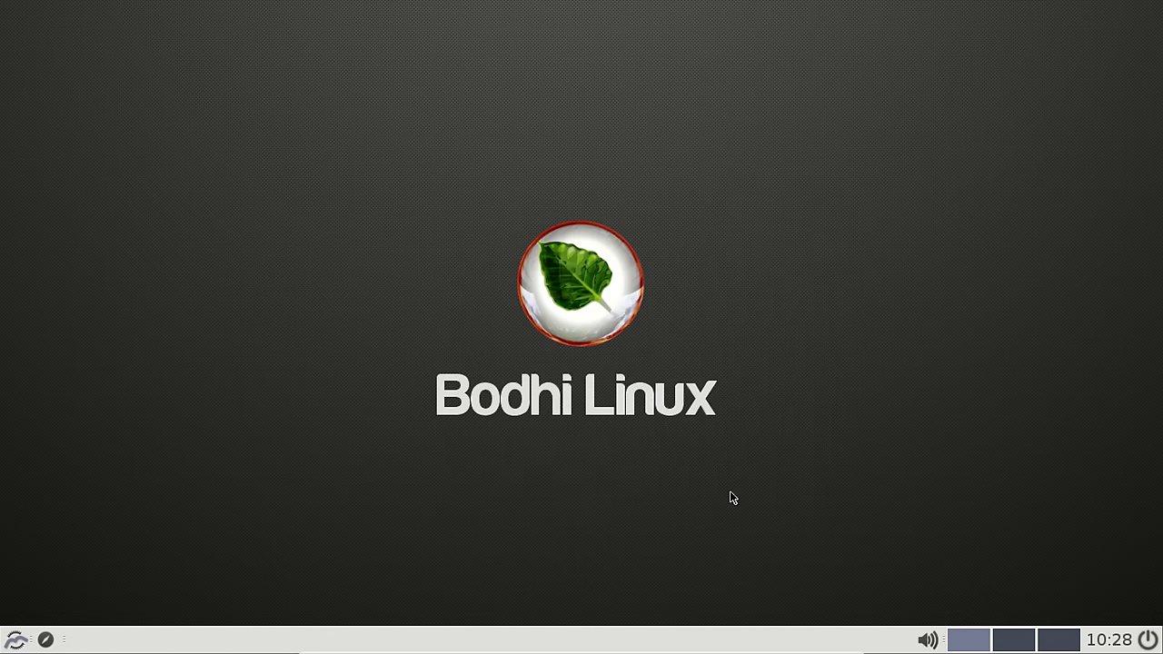
Launch the Midori web browser on the Bodhi QuickStart page and close it.
left_click(42, 642)
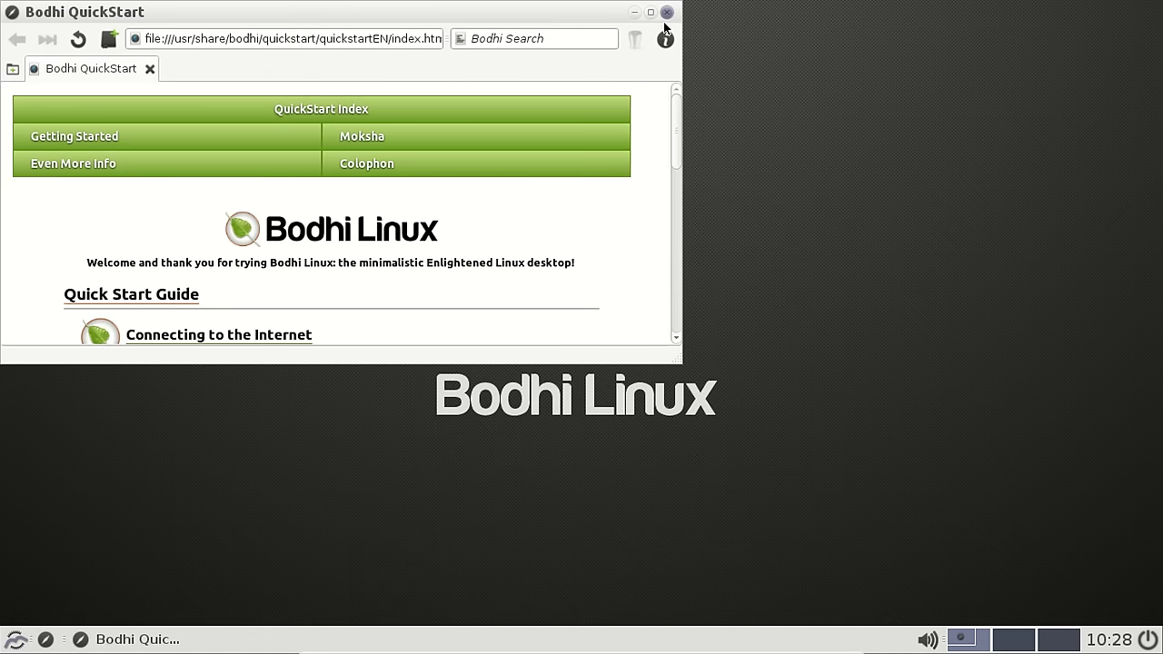
left_click(668, 14)
Launch the eepDater system updater from Outils système and authorise it with the account password in eSudo.
left_click(15, 639)
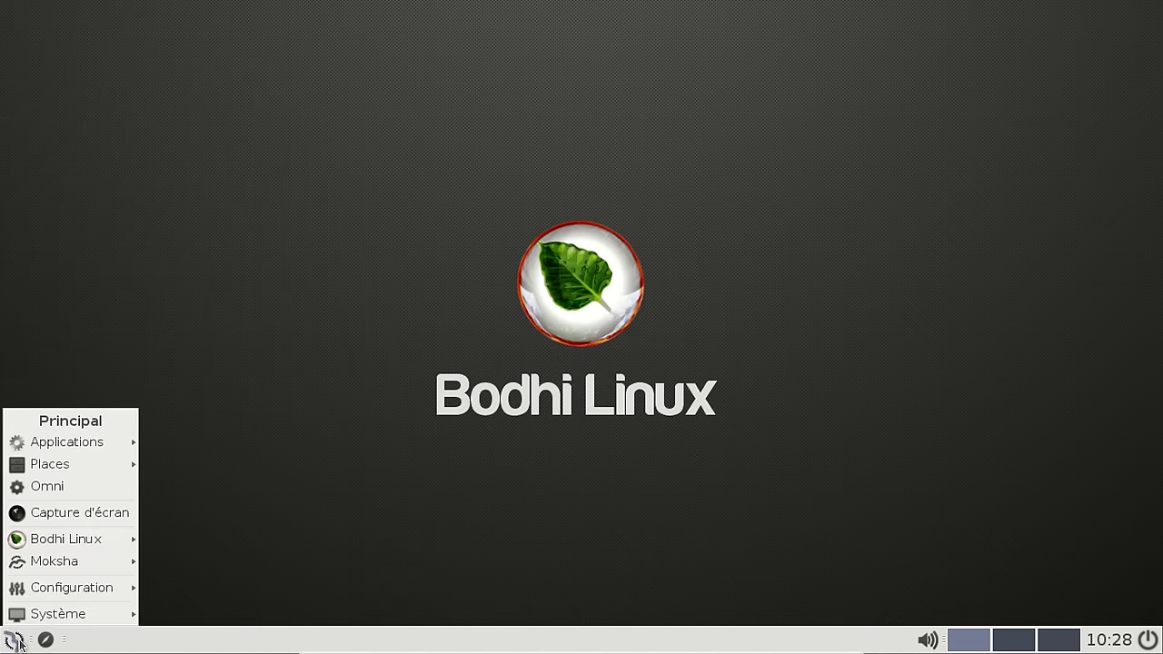
mouse_move(67, 597)
mouse_move(100, 591)
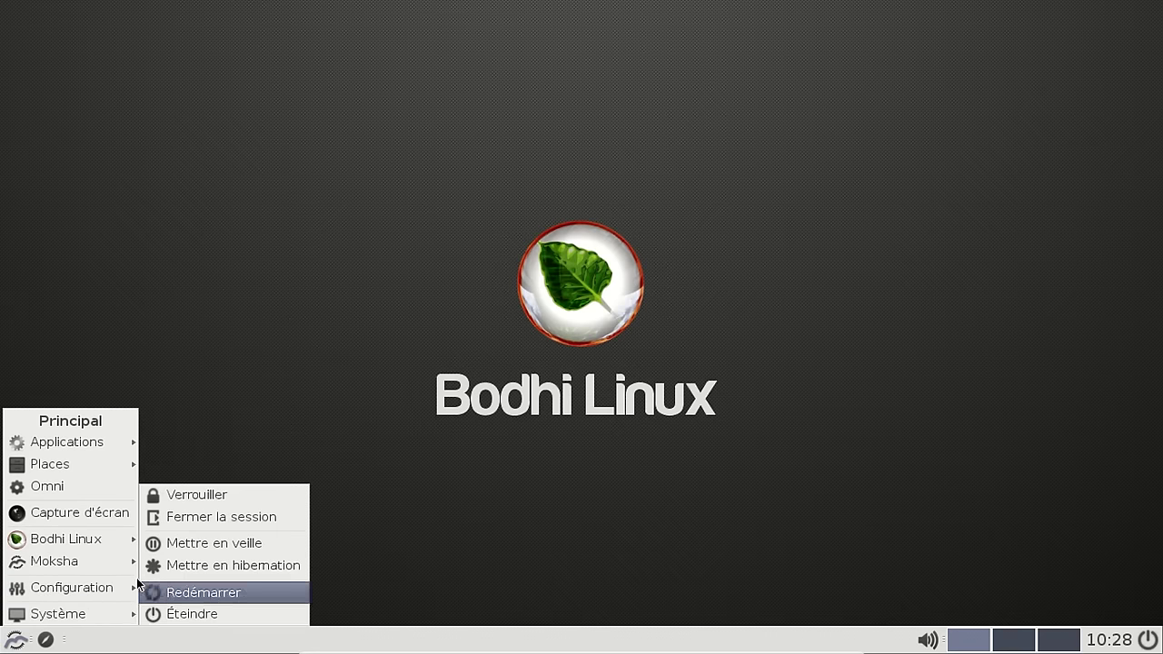
mouse_move(120, 523)
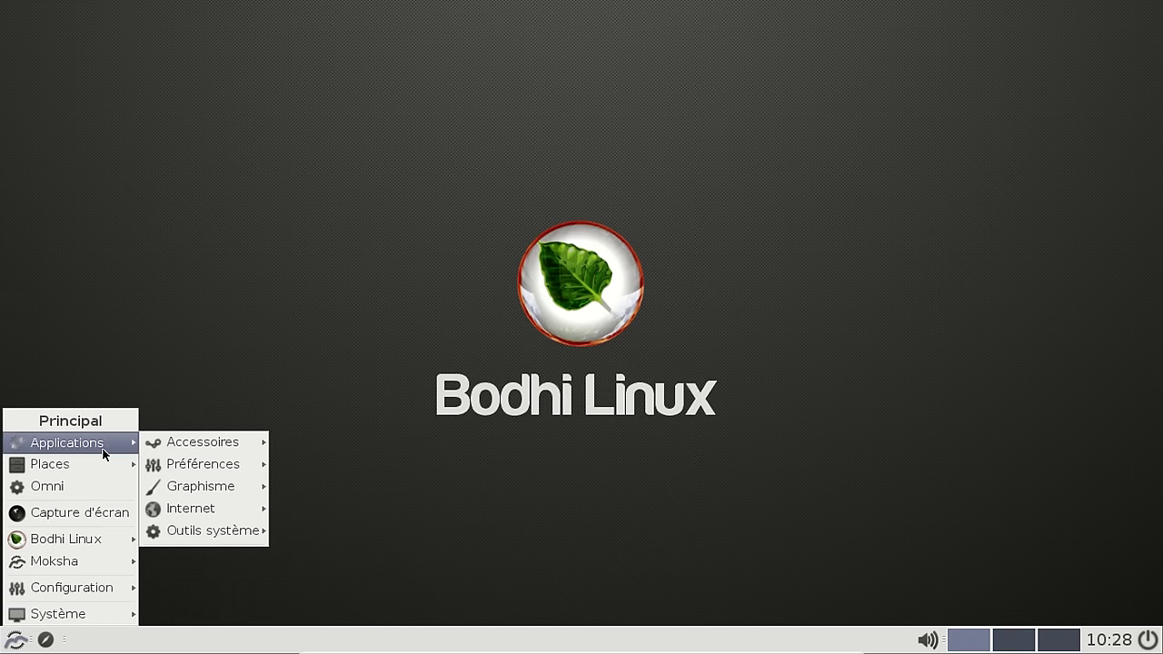
left_click(319, 532)
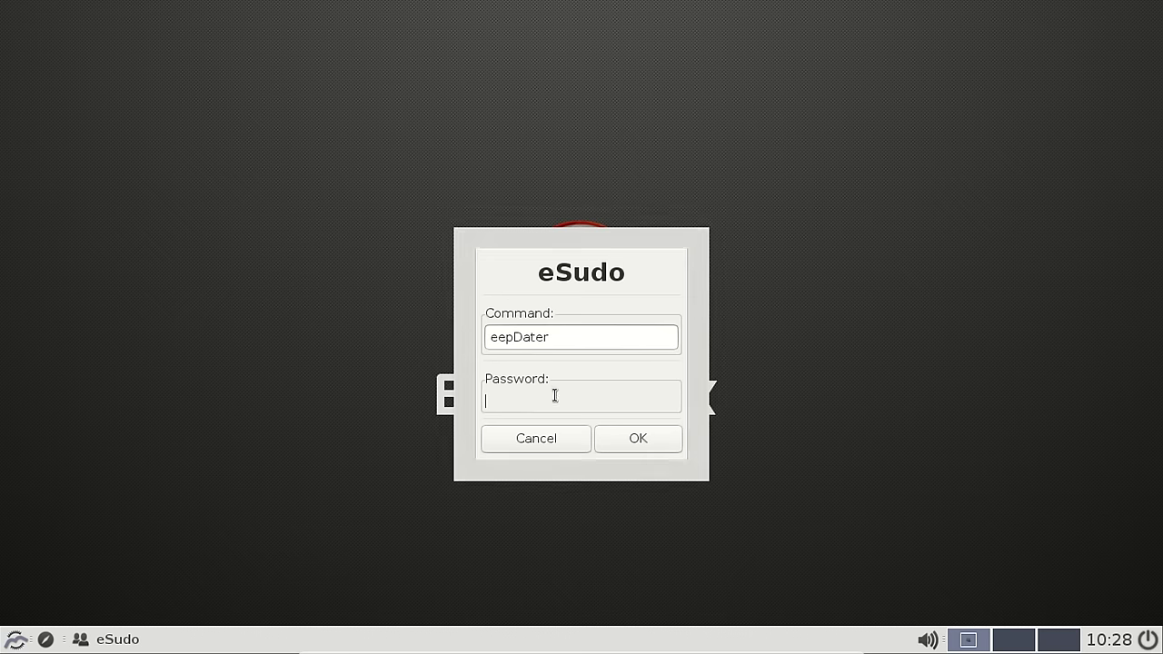
key("Return")
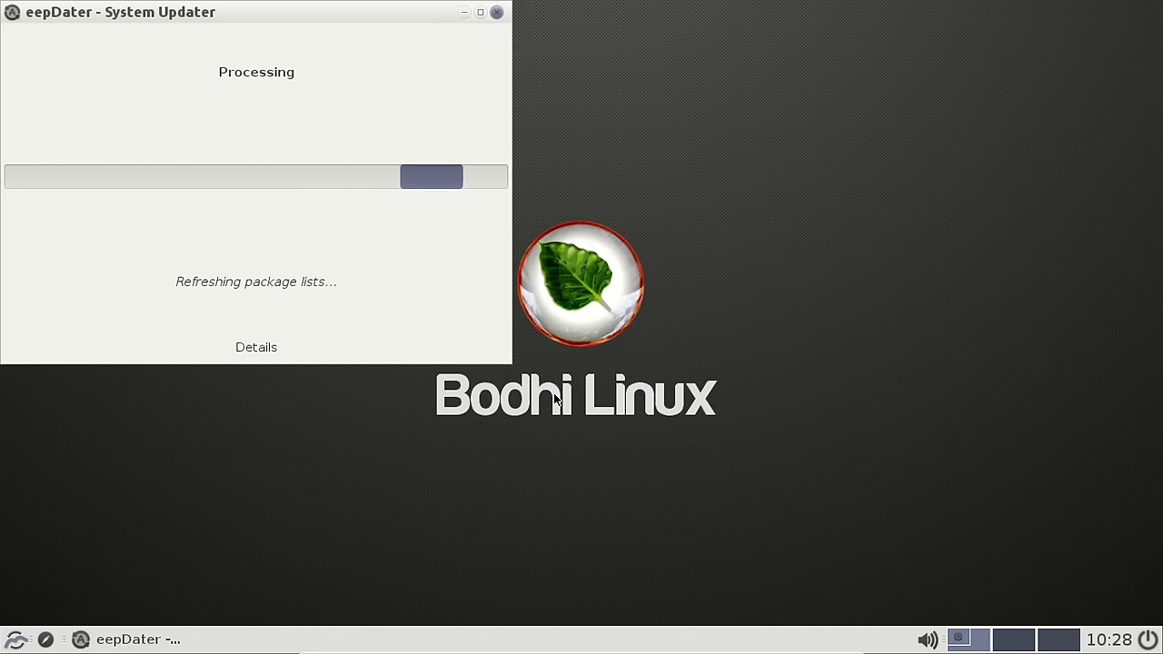
View the À propos information of Moksha, moving its window clear of the updater, and close it.
left_click(608, 67)
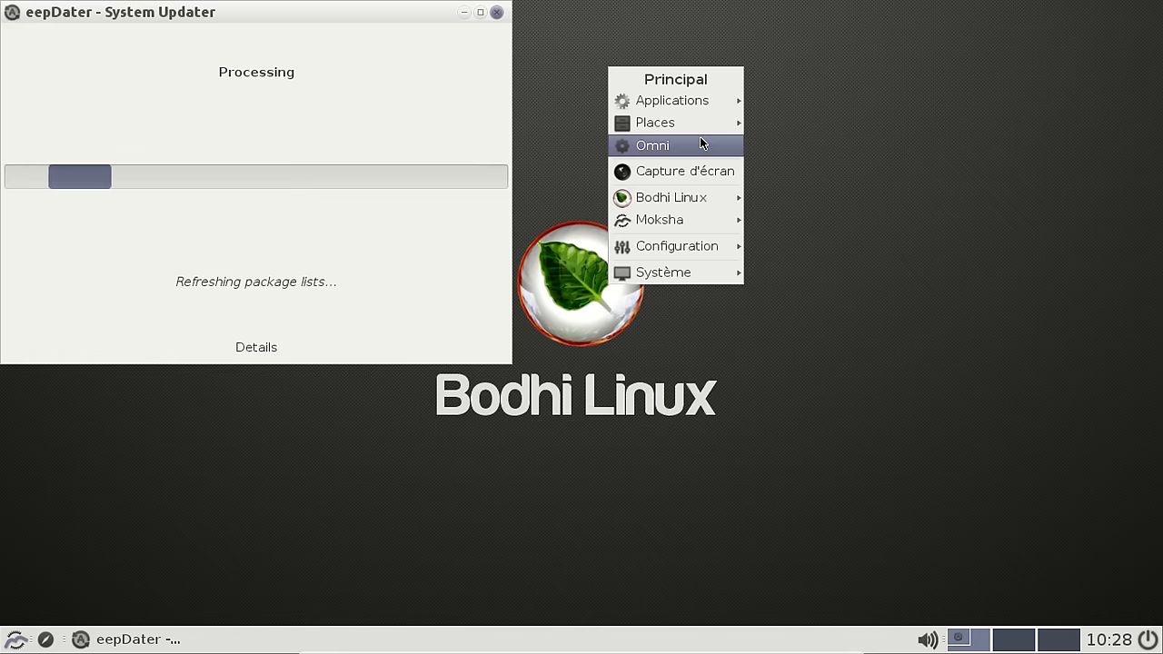
mouse_move(701, 273)
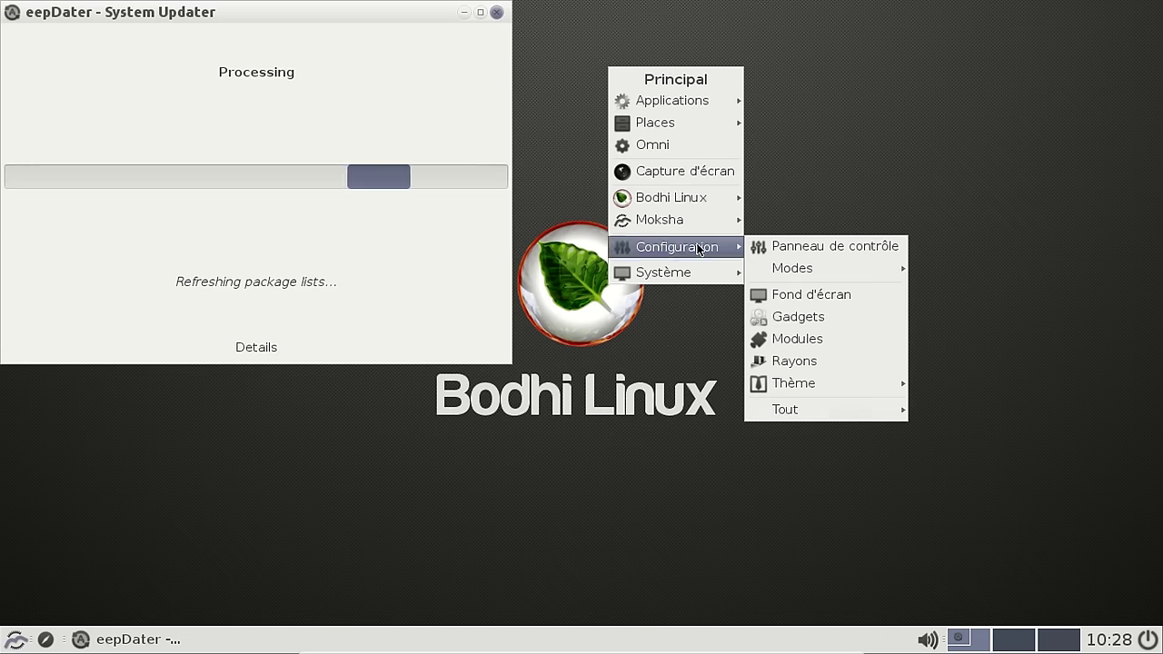
mouse_move(705, 219)
left_click(802, 219)
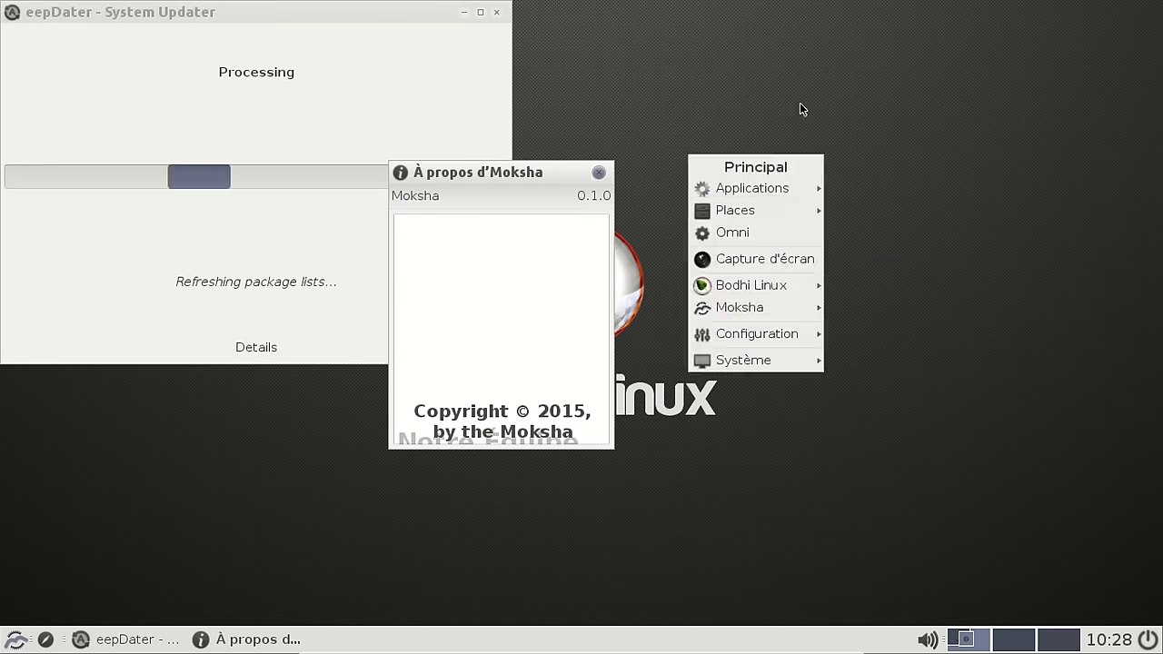
left_click_drag(551, 170, 840, 8)
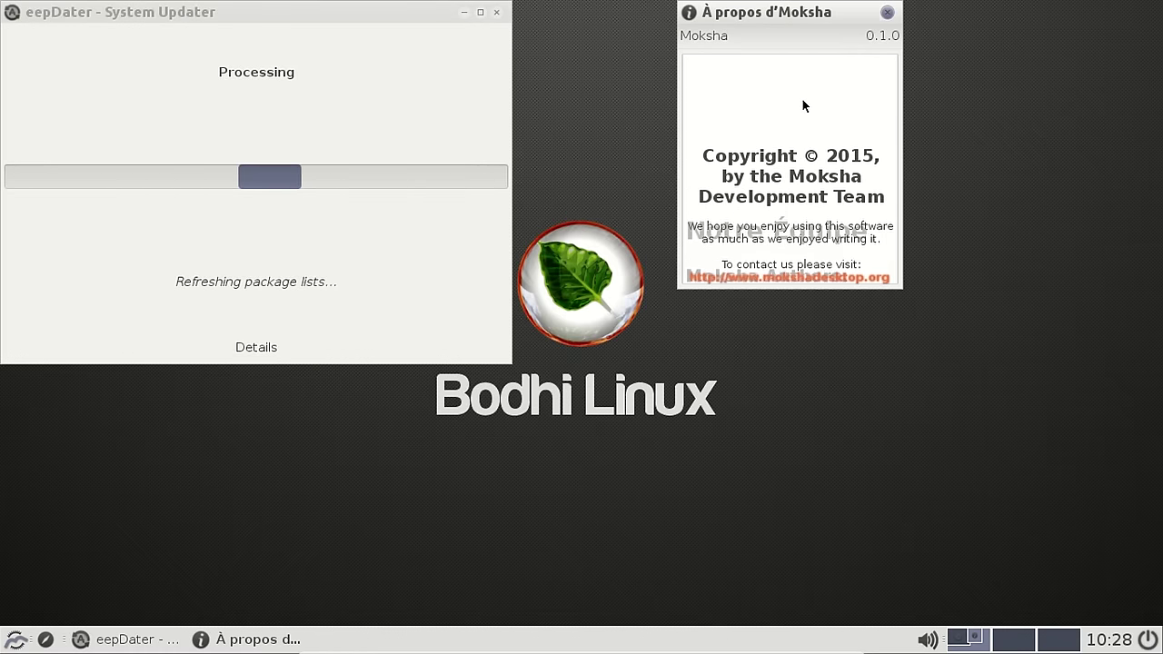
left_click(887, 11)
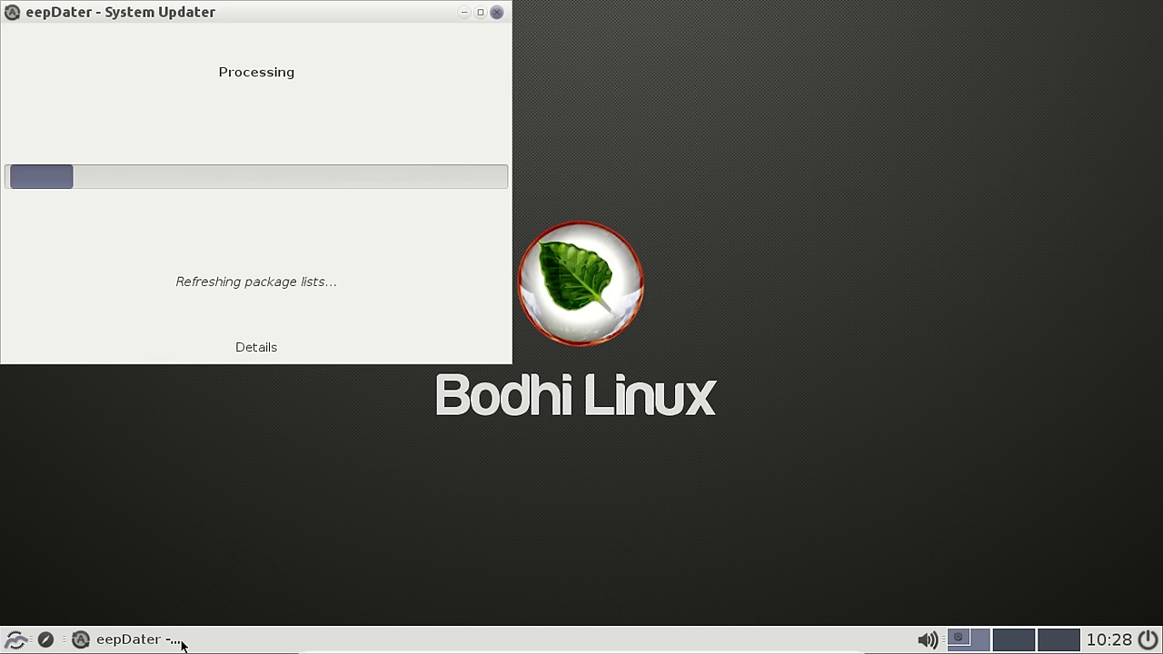
Look over the Moksha and Bodhi Linux entries, open the Omni launcher and dismiss it.
left_click(16, 645)
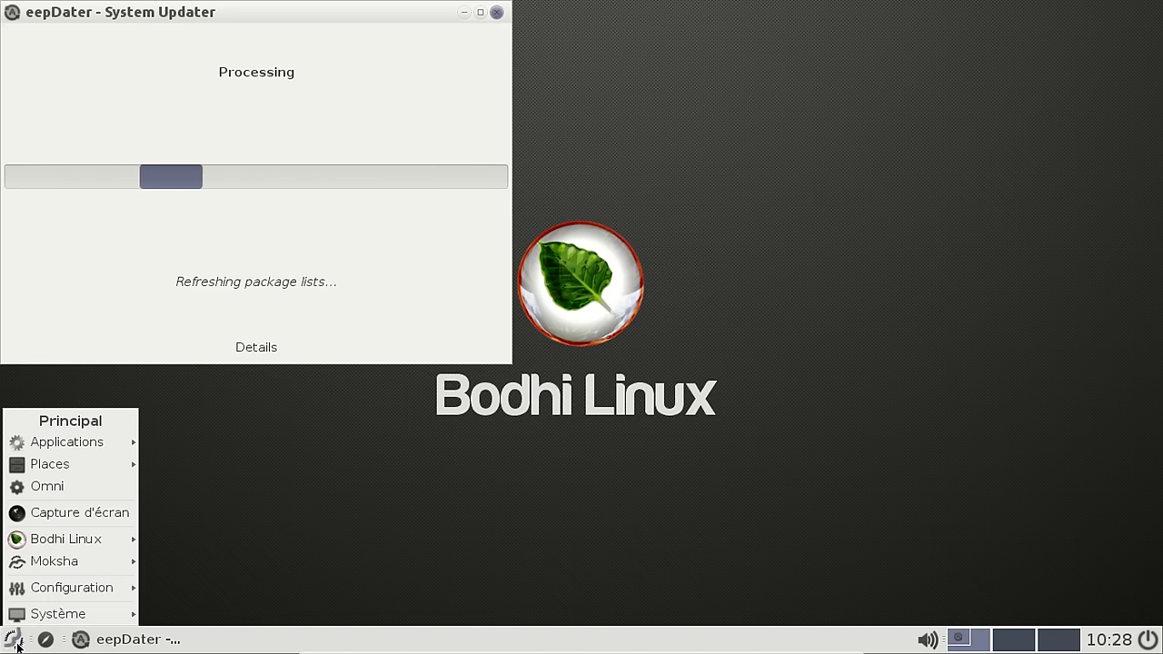
mouse_move(57, 563)
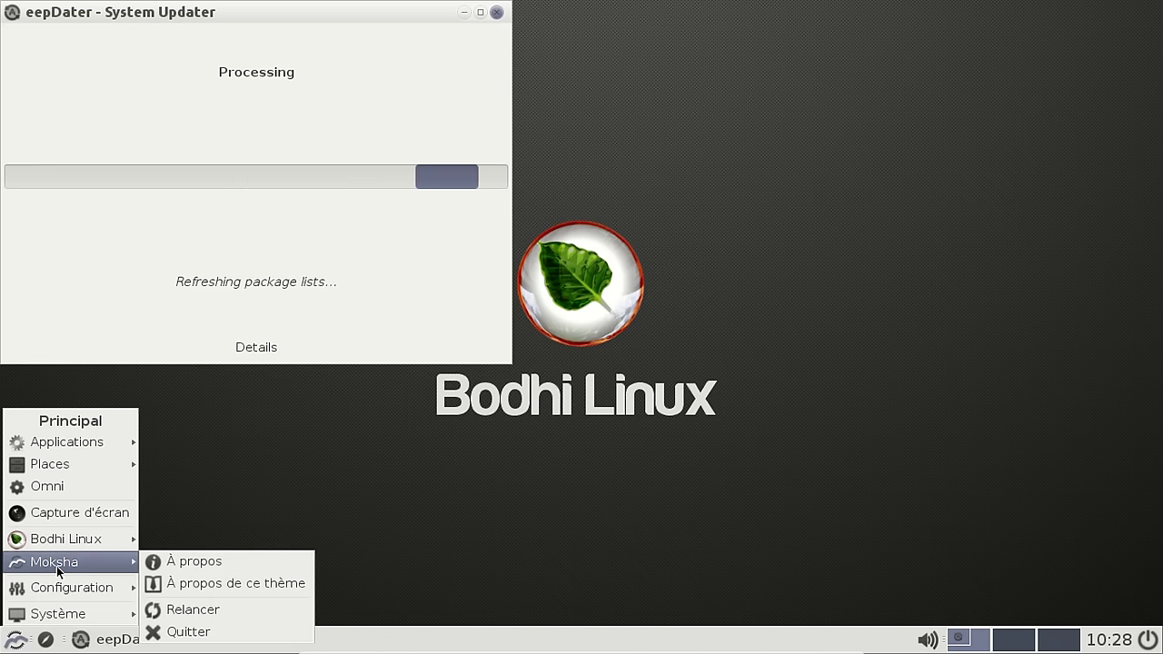
mouse_move(73, 538)
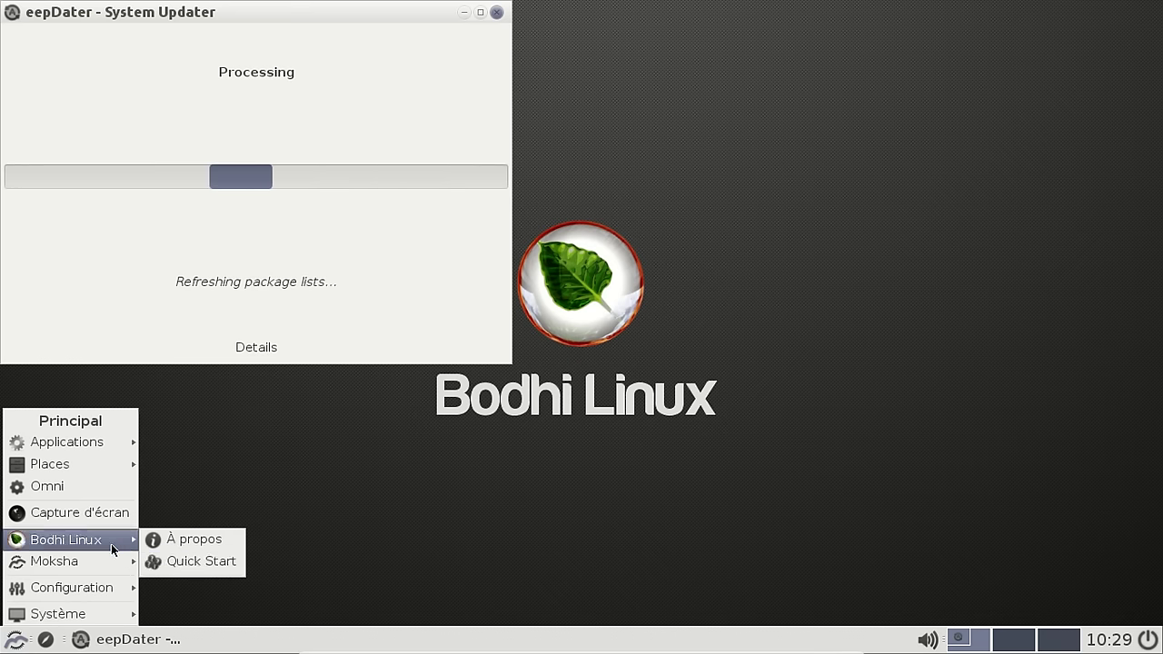
mouse_move(104, 557)
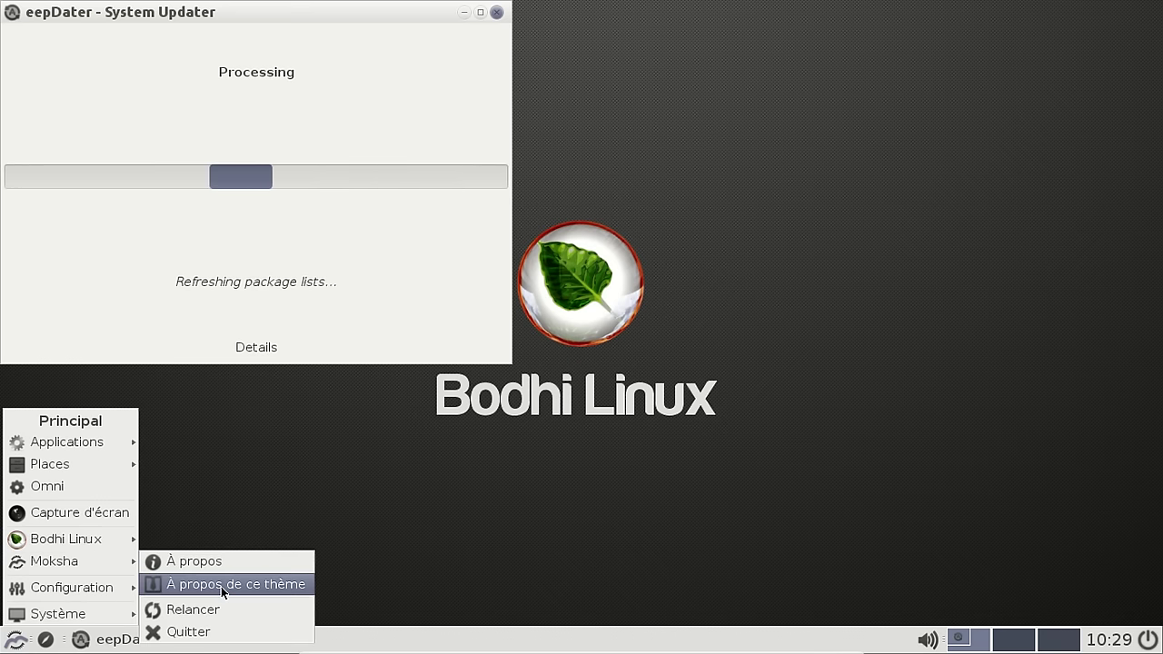
left_click(86, 490)
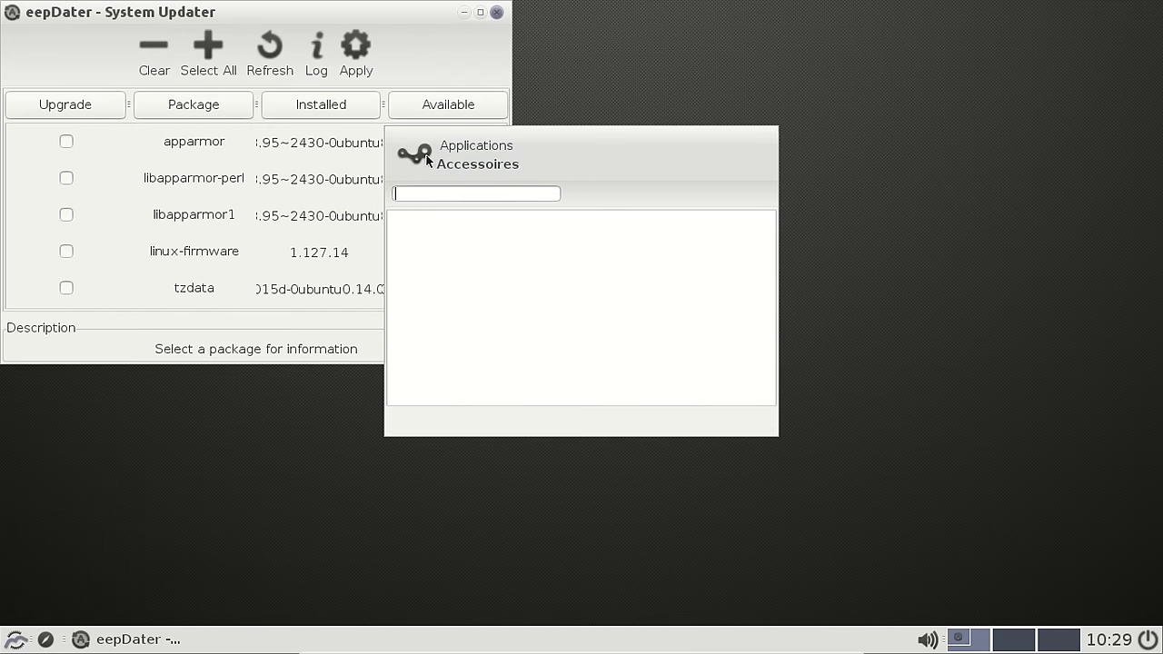
key("Escape")
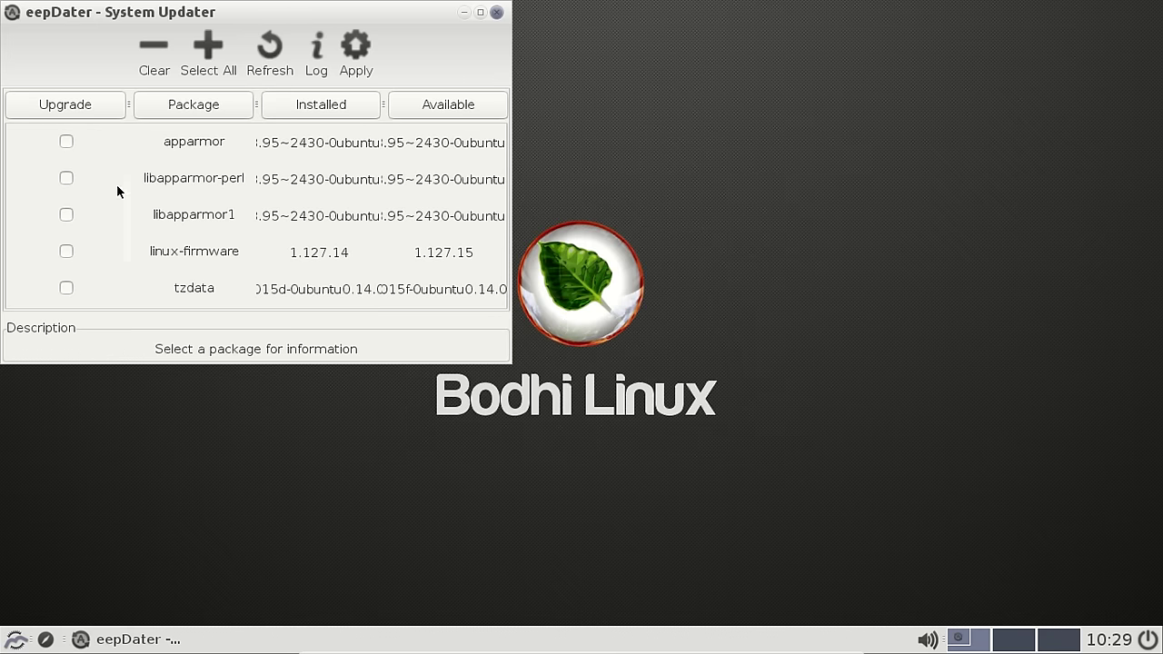
Select all available package updates in eepDater, install them and check the installation details.
left_click(206, 42)
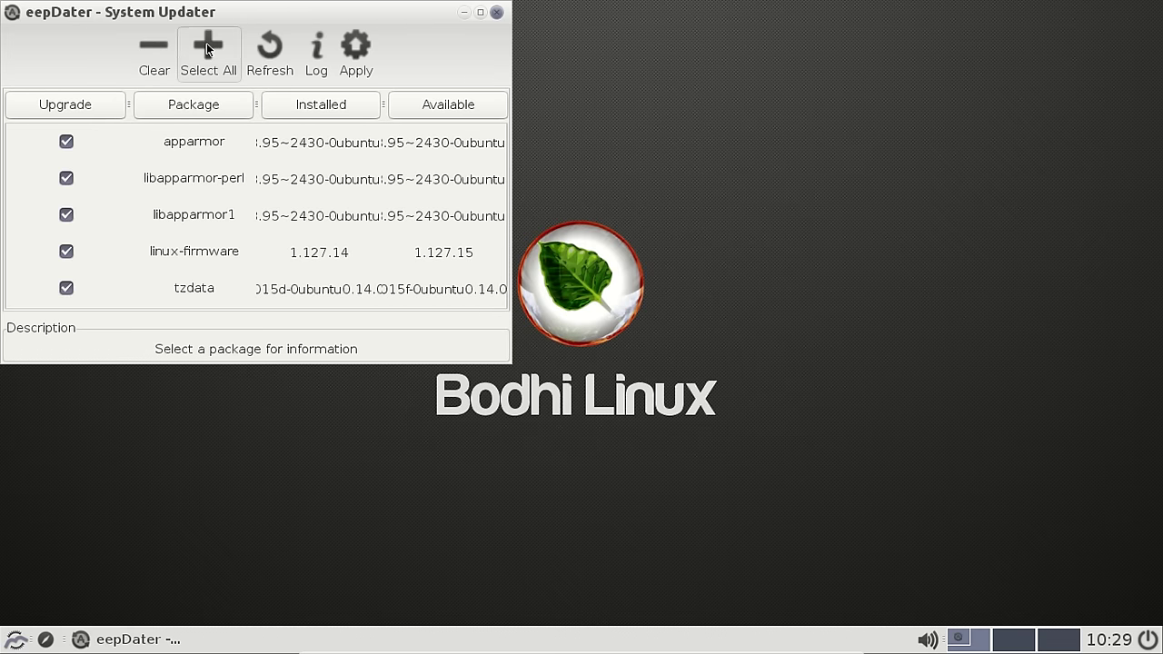
left_click(98, 109)
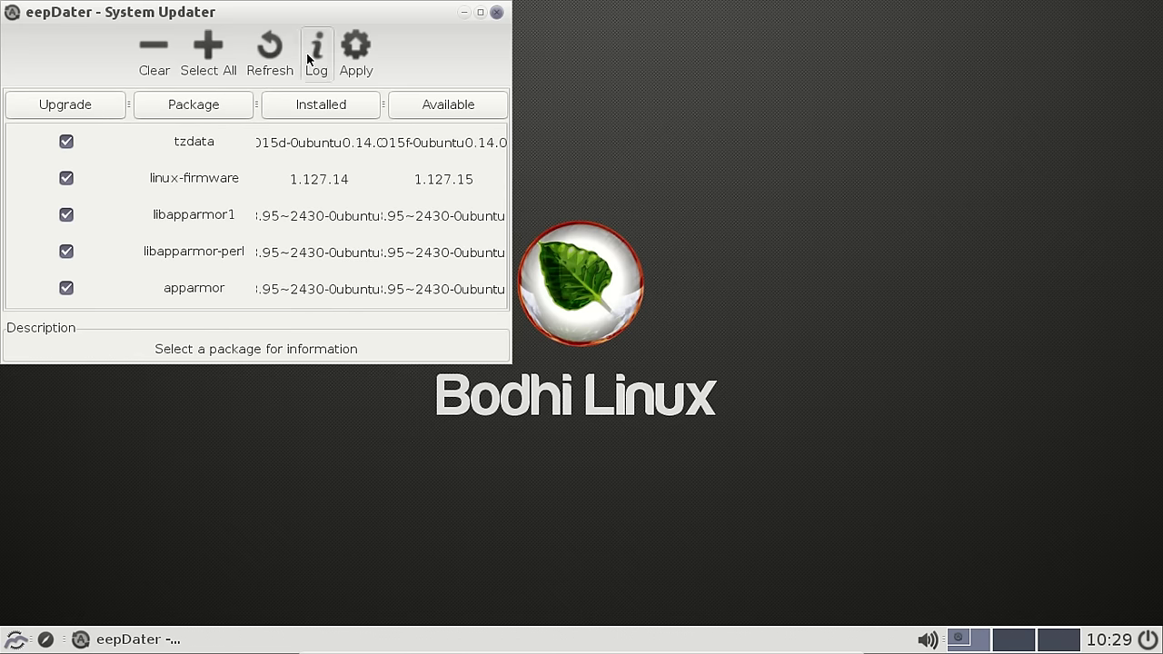
left_click(355, 53)
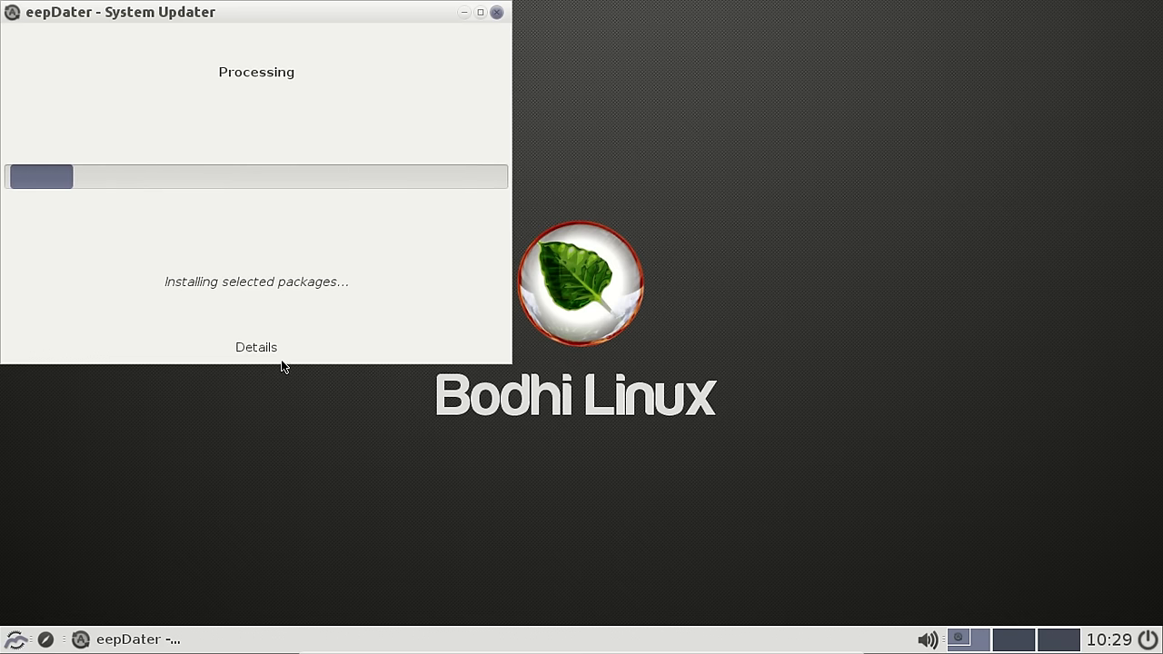
left_click(256, 347)
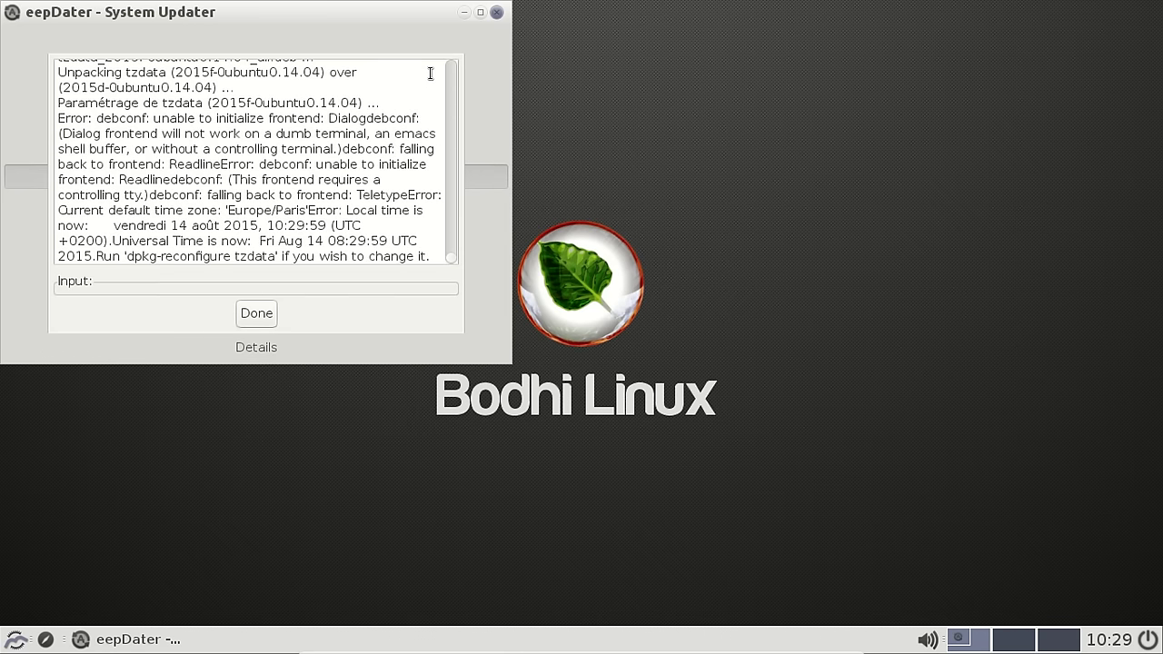
left_click(257, 313)
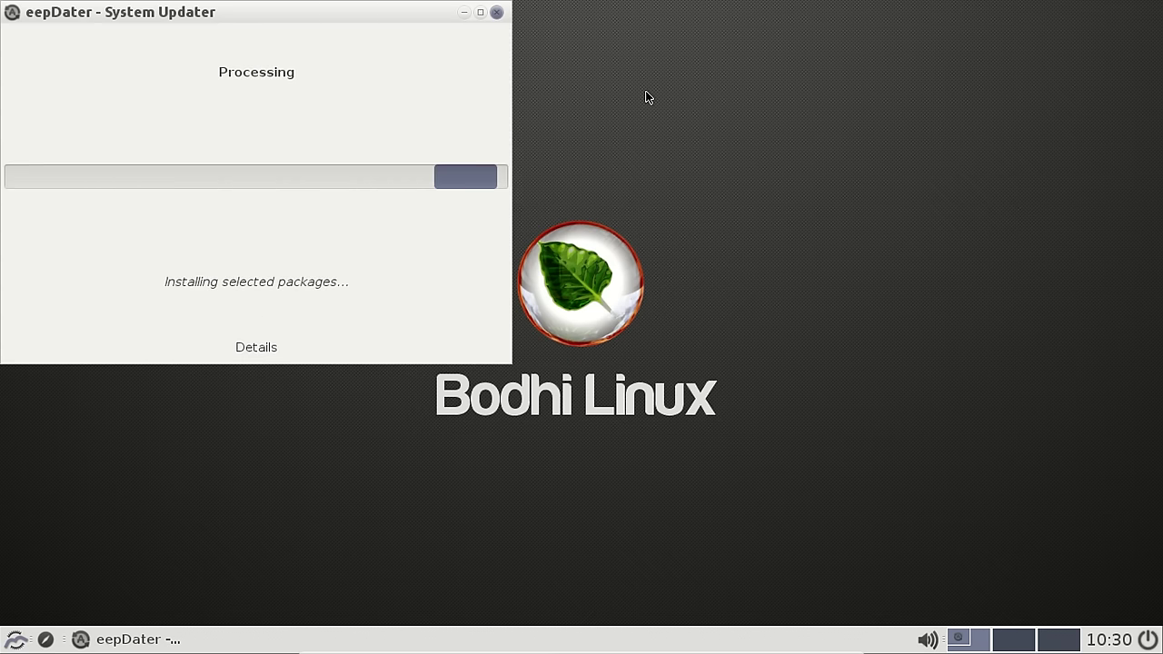
Launch Terminology from Outils système, run uname -a to check the kernel version, and close the terminal.
left_click(582, 79)
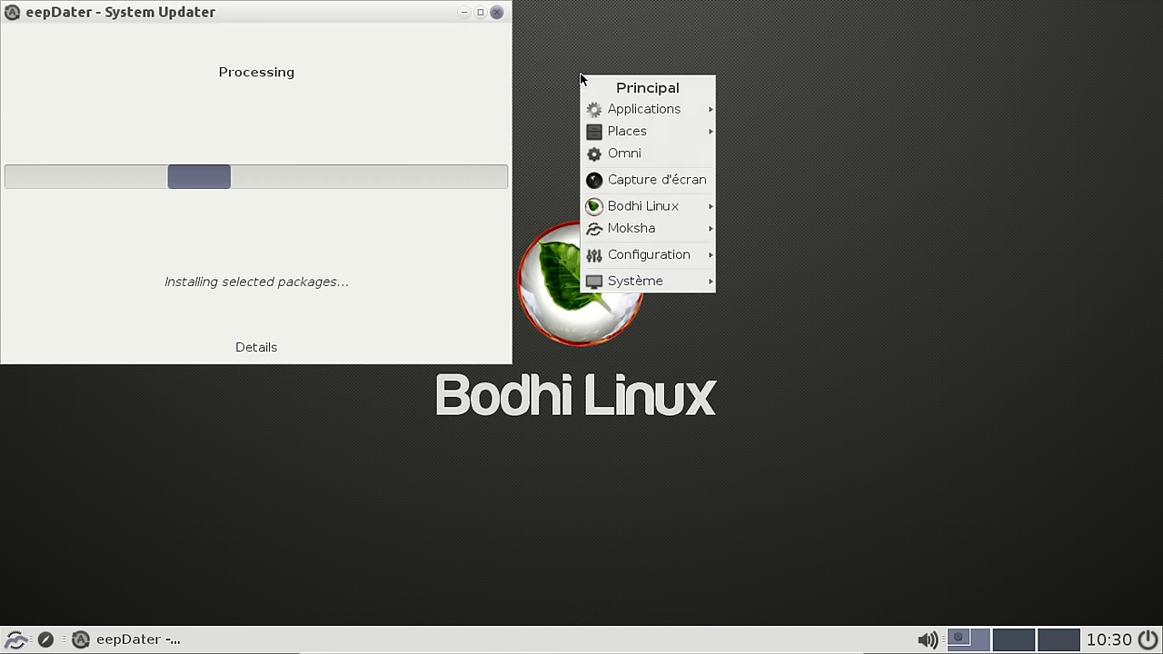
mouse_move(636, 109)
mouse_move(753, 198)
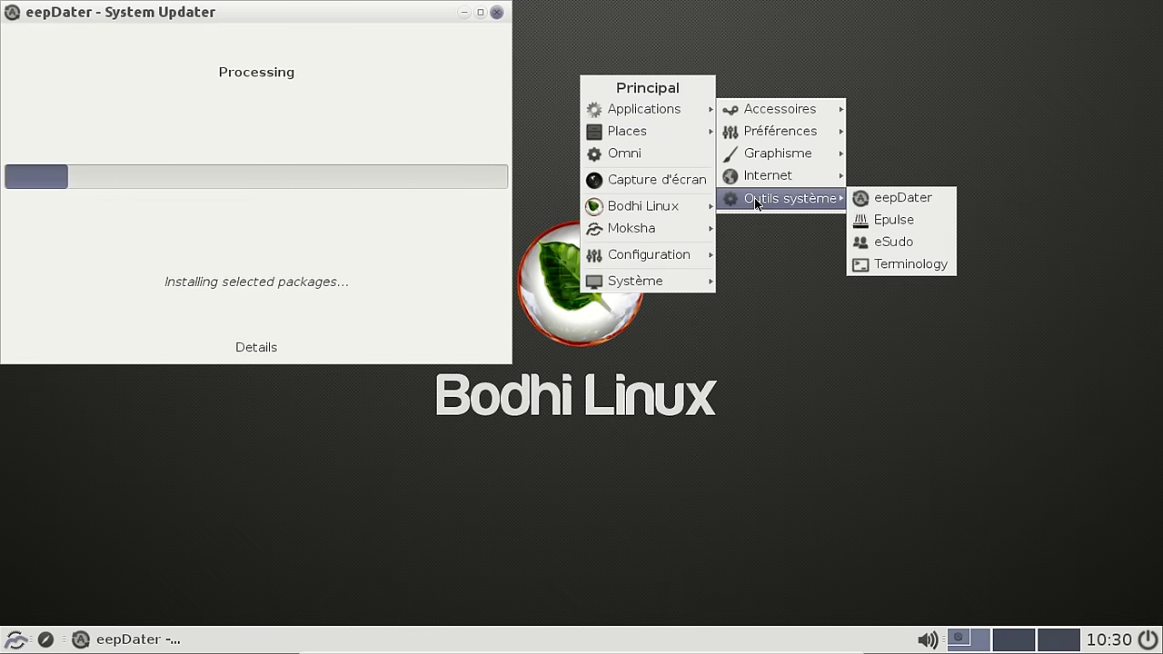
left_click(899, 263)
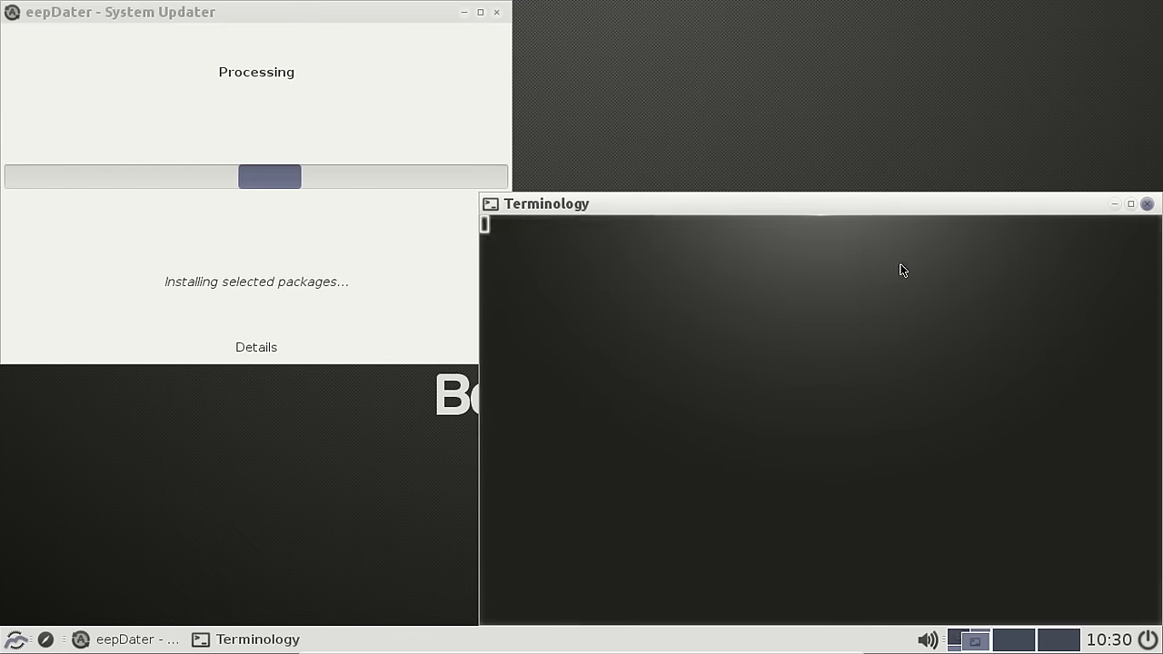
left_click_drag(756, 202, 738, 143)
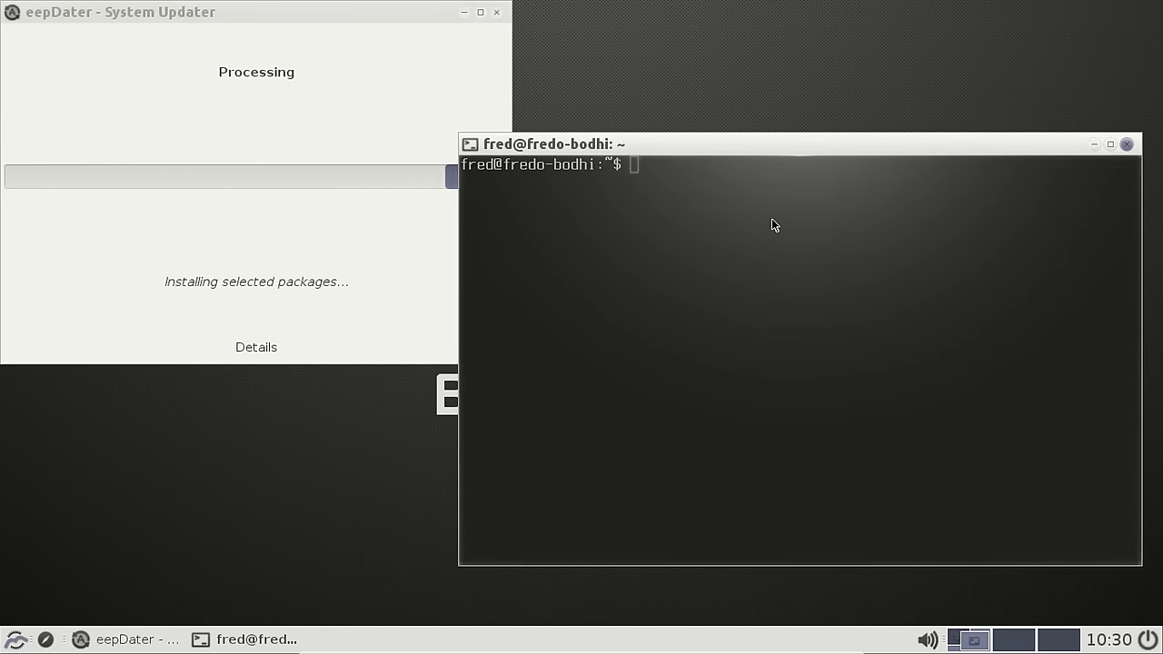
type("uname -a")
key("Return")
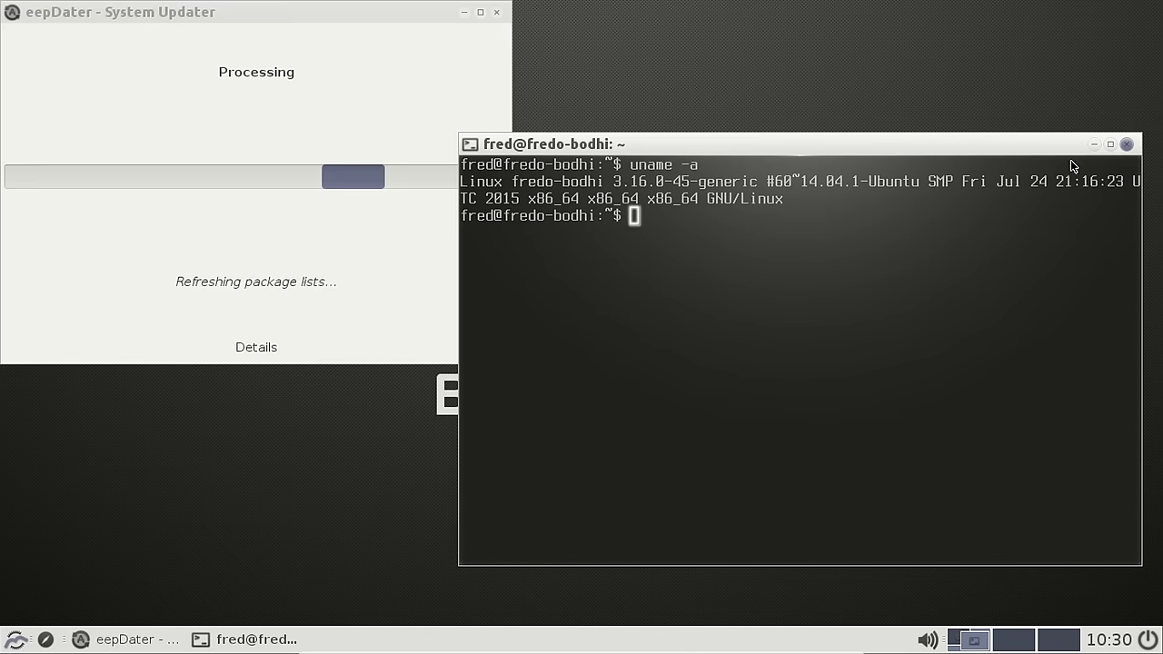
left_click(1122, 144)
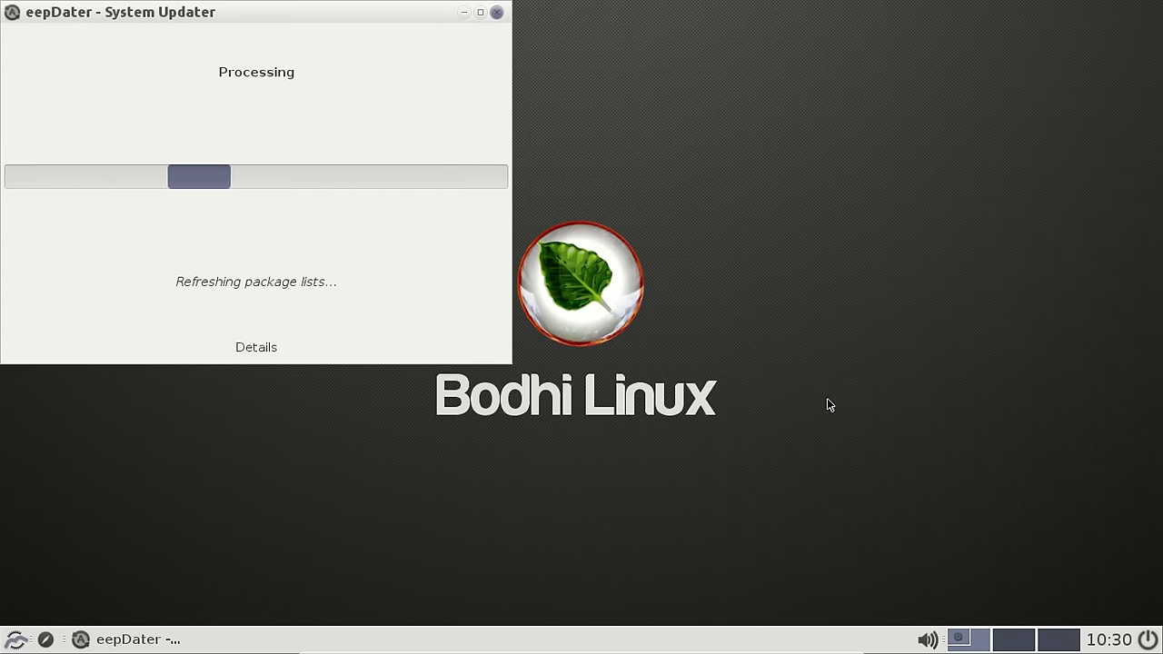
View the second and third virtual desktops, and return to the first one.
left_click(1008, 641)
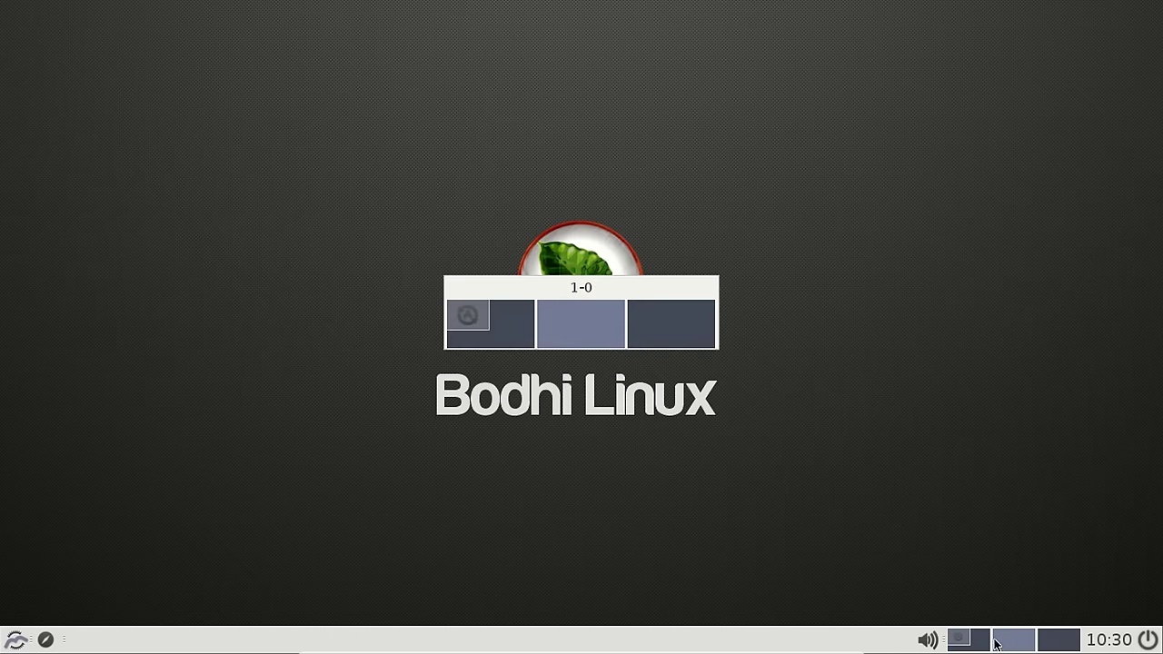
left_click(1040, 645)
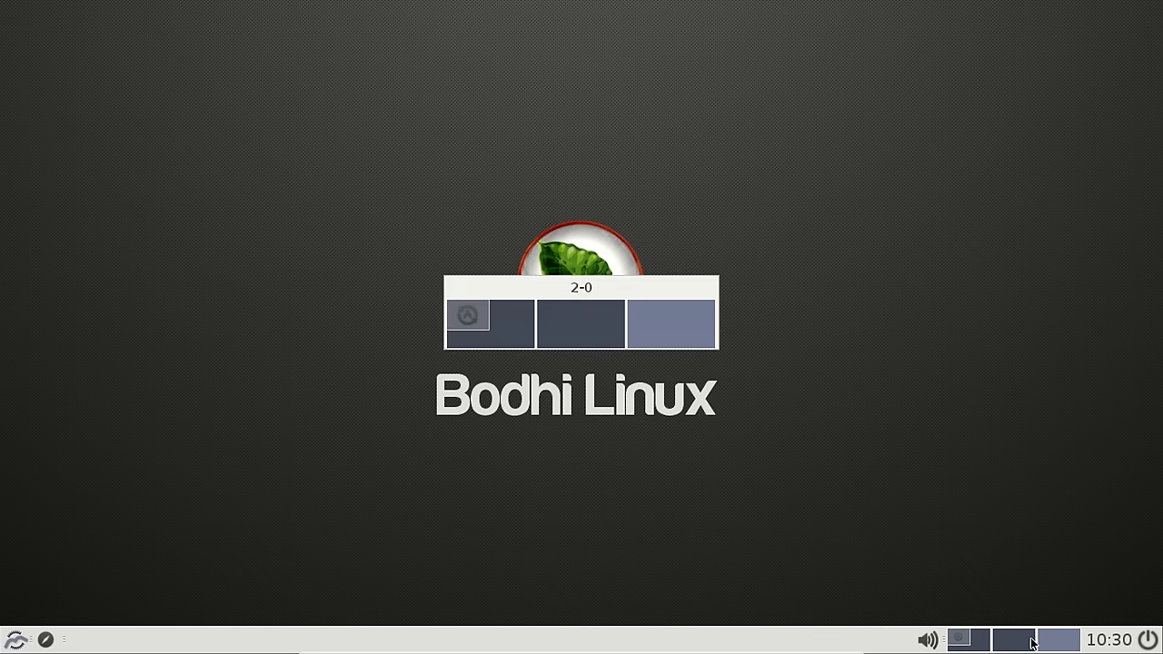
left_click(968, 644)
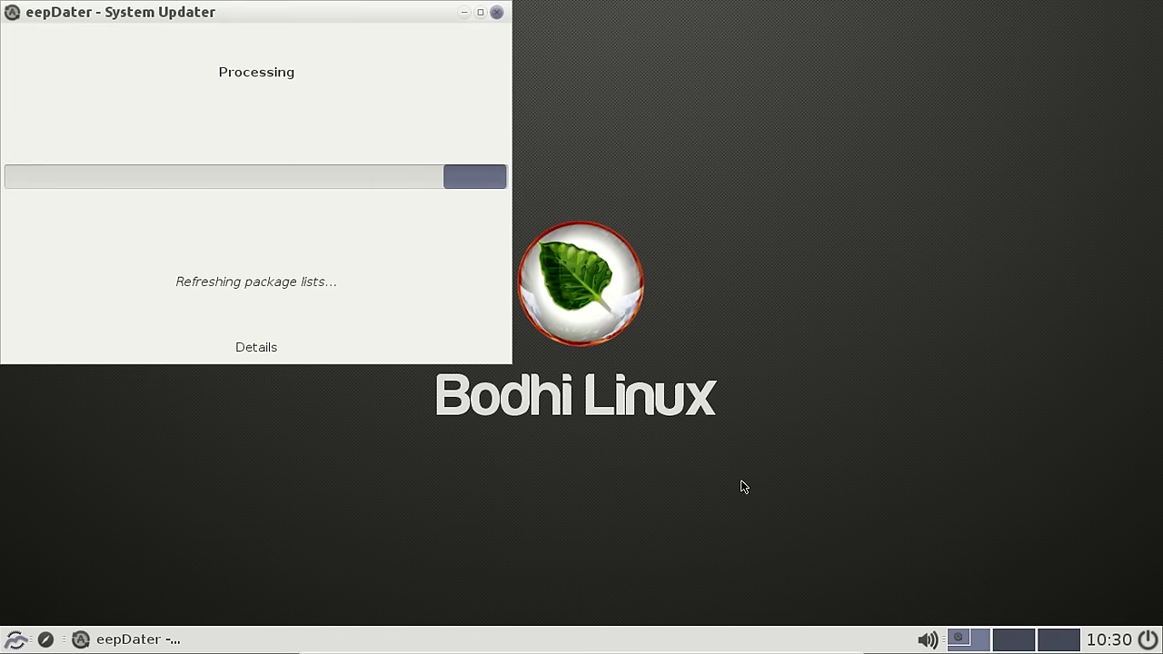
Move the eepDater window towards the middle of the desktop and close it once the update has completed.
left_click_drag(234, 13, 455, 107)
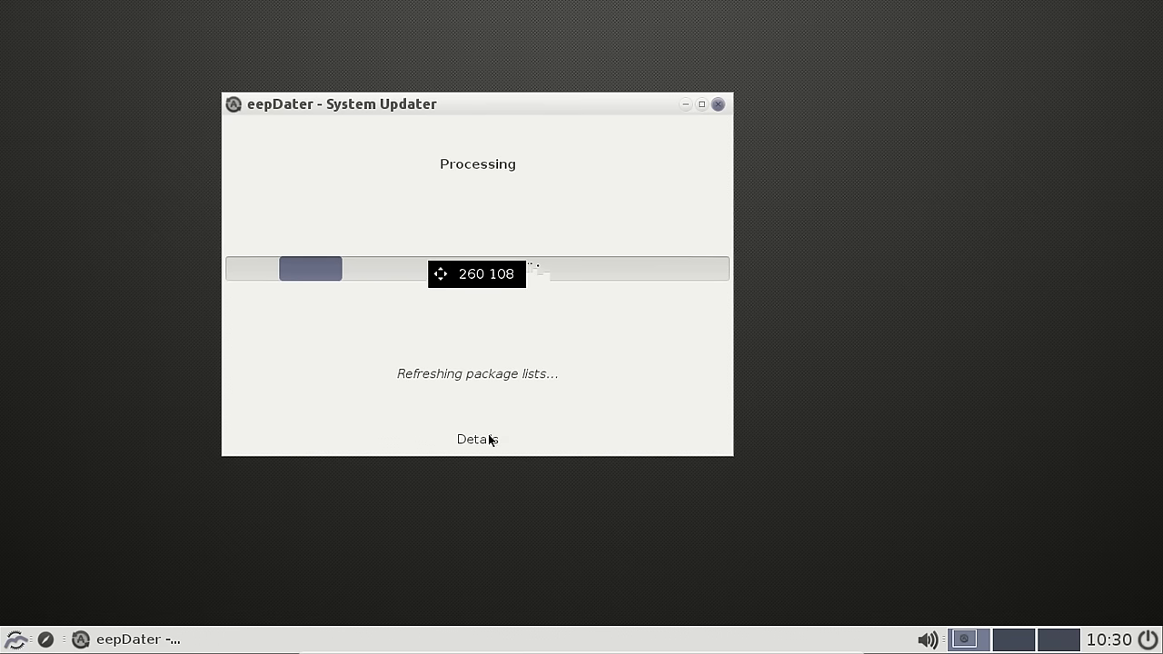
left_click_drag(578, 133, 539, 88)
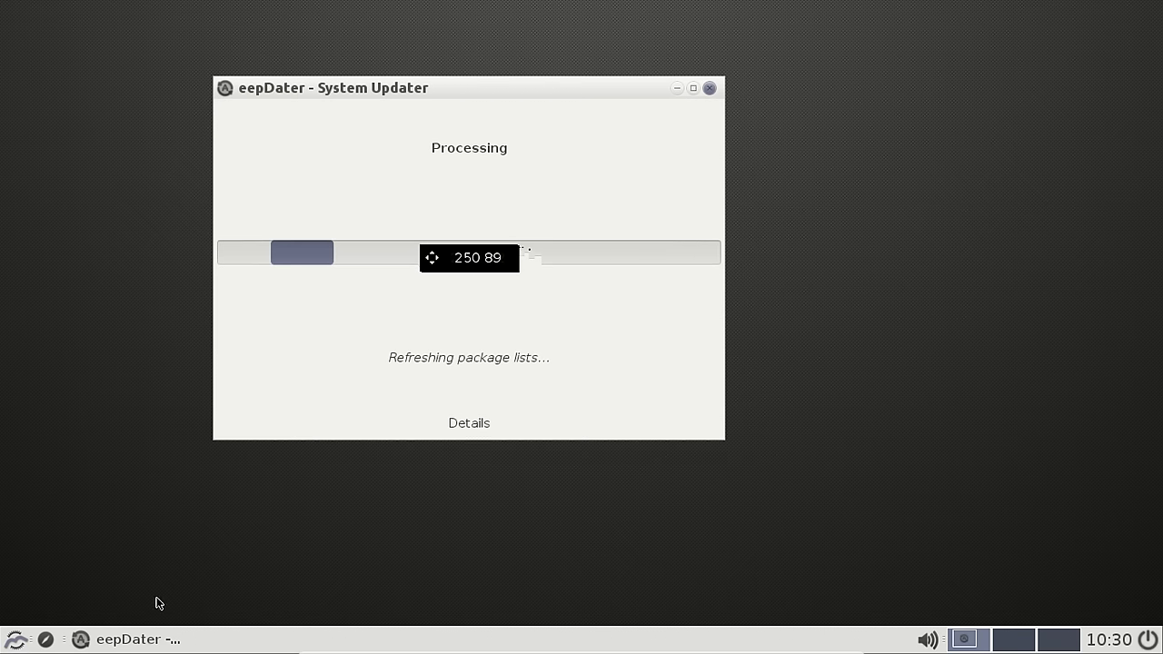
left_click(118, 640)
left_click(118, 641)
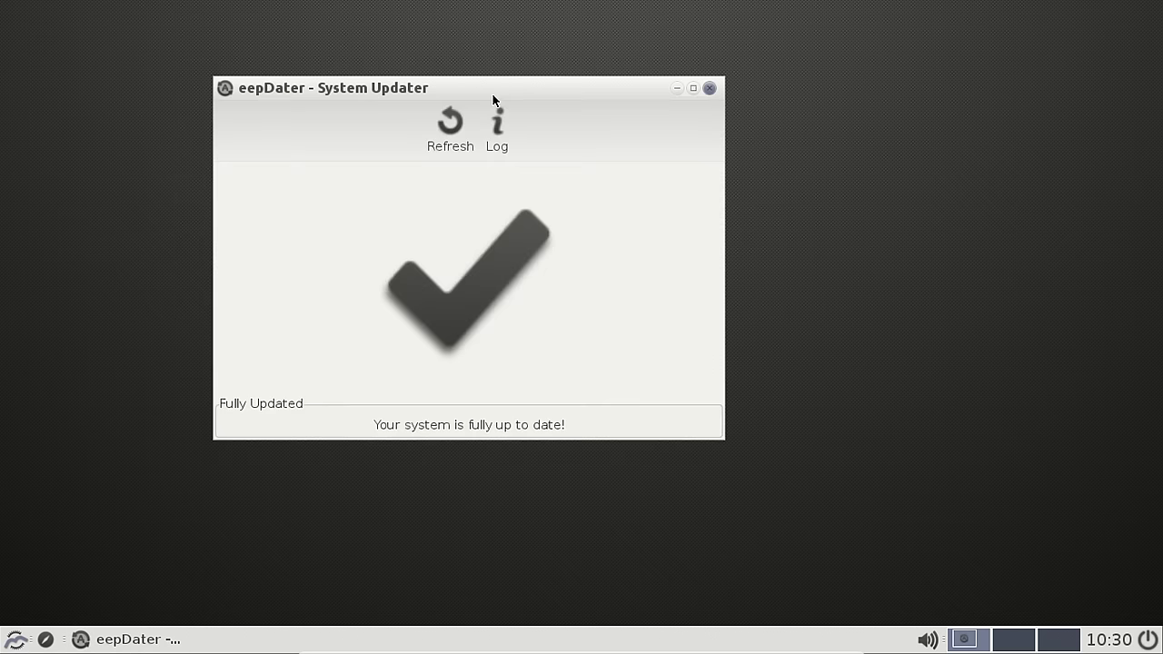
left_click(709, 88)
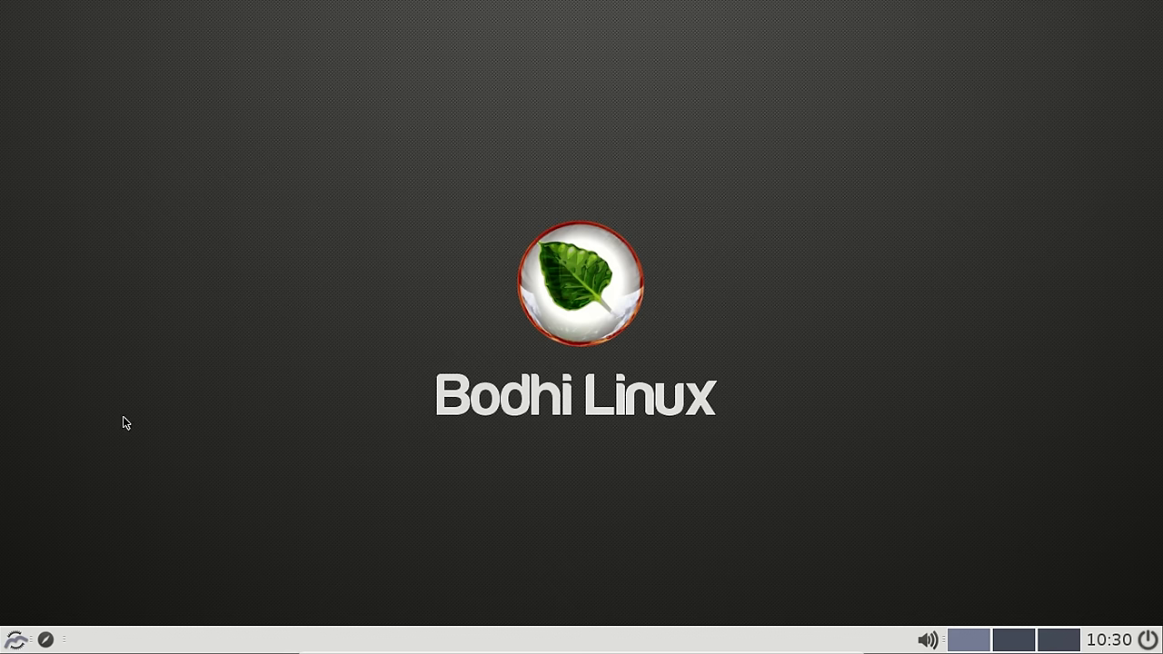
Restart the system with Redémarrer and log back in with the account password.
left_click(14, 640)
mouse_move(58, 614)
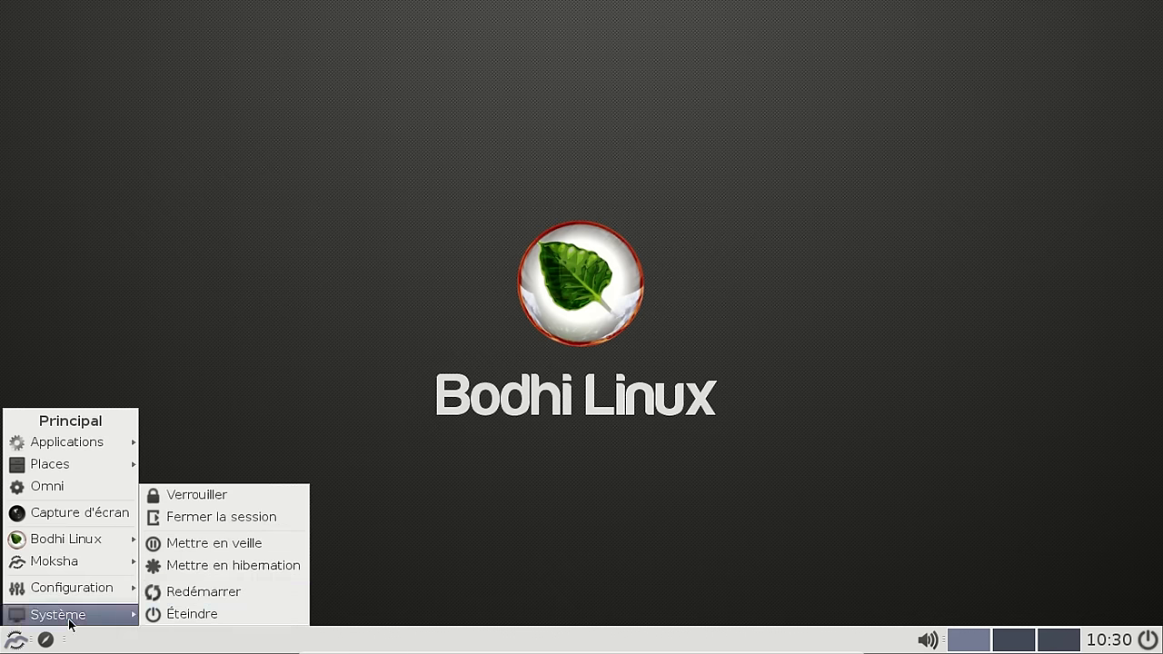
left_click(186, 596)
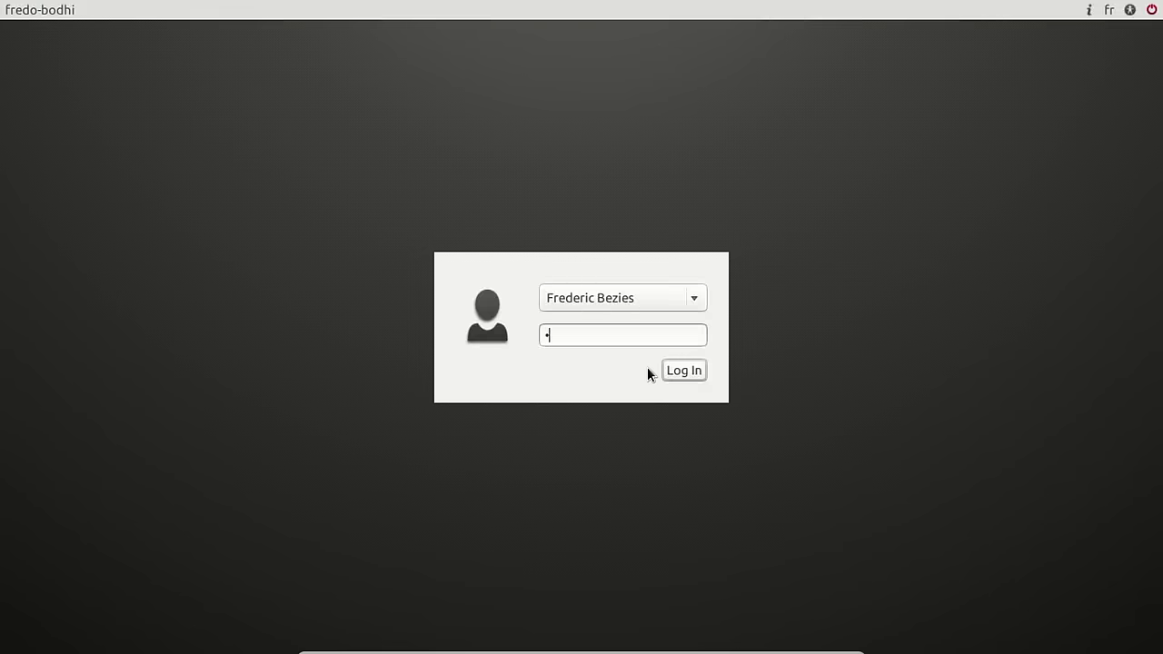
type("•••")
key("Return")
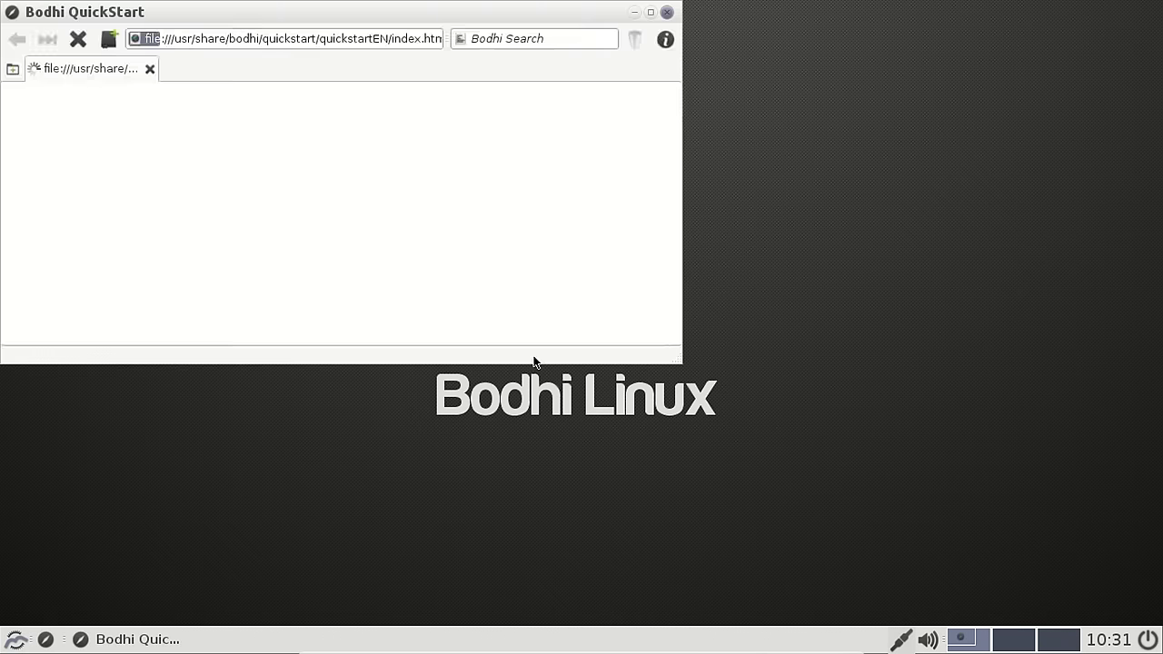
Enlarge the Bodhi QuickStart window and read the Installing Software guide down to the Bodhi Linux AppCenter section.
left_click_drag(668, 352, 896, 543)
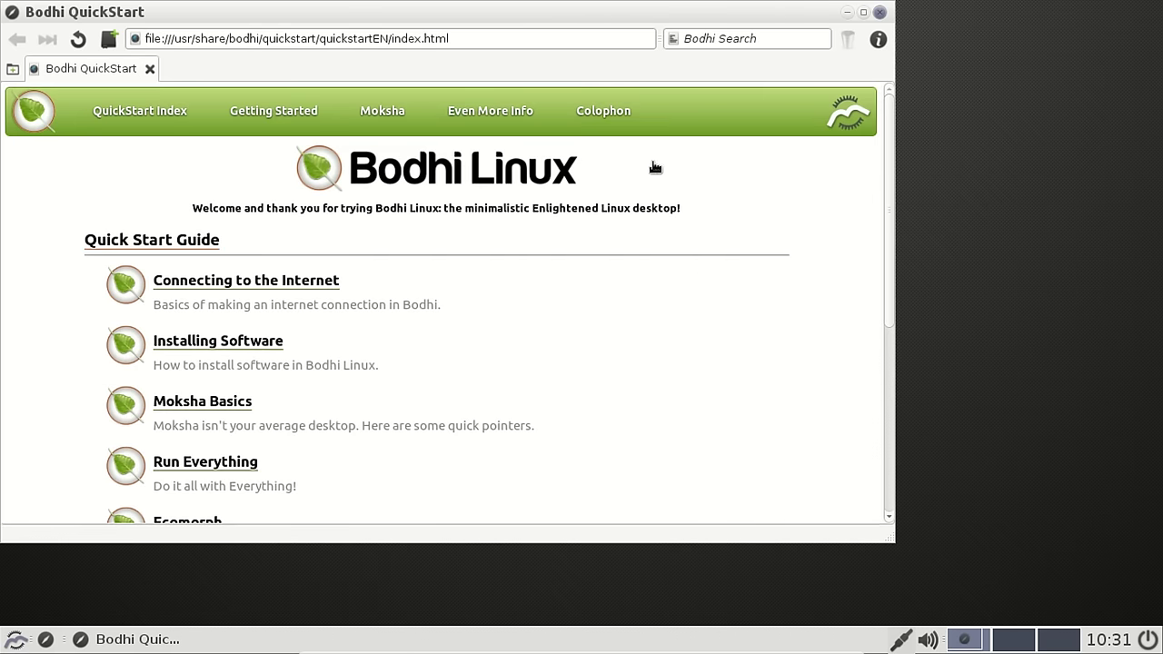
left_click(257, 345)
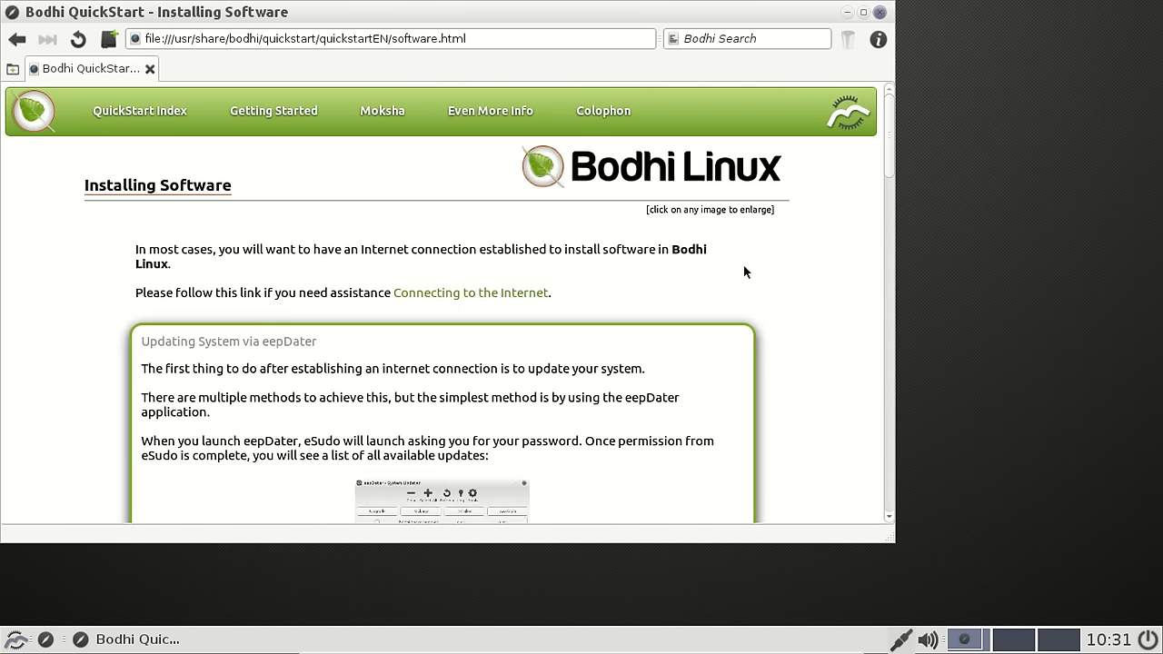
scroll(743, 272, "down", 5)
scroll(743, 271, "down", 10)
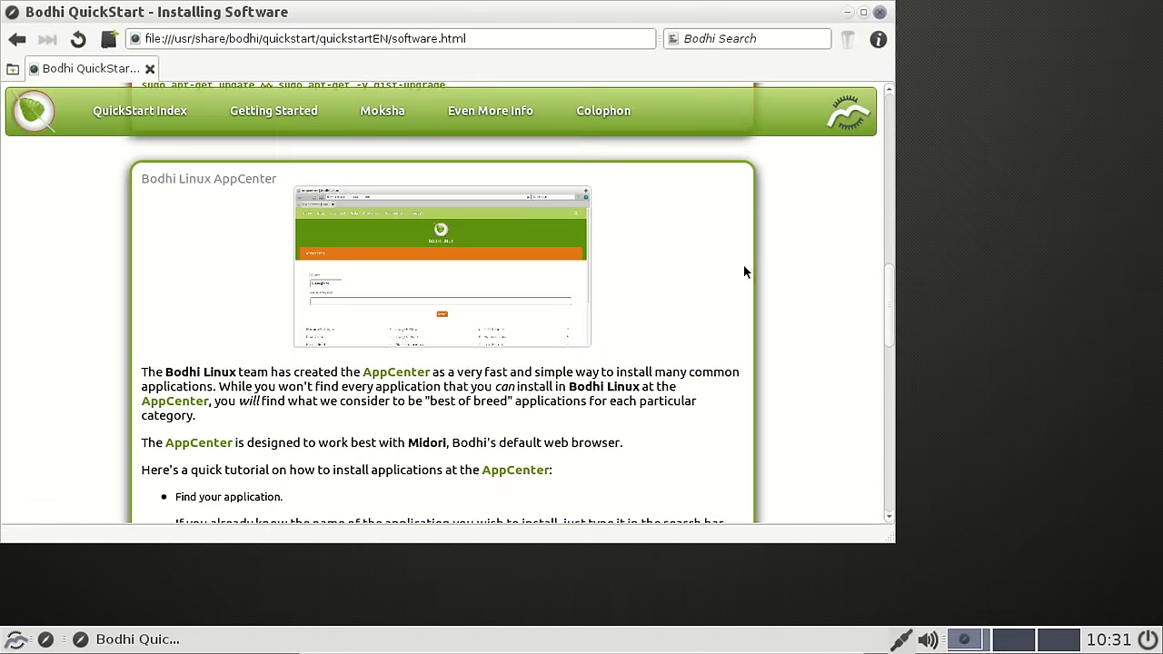
Follow the guide's AppCenter link and look over the software categories on the AppCenter page.
left_click(194, 402)
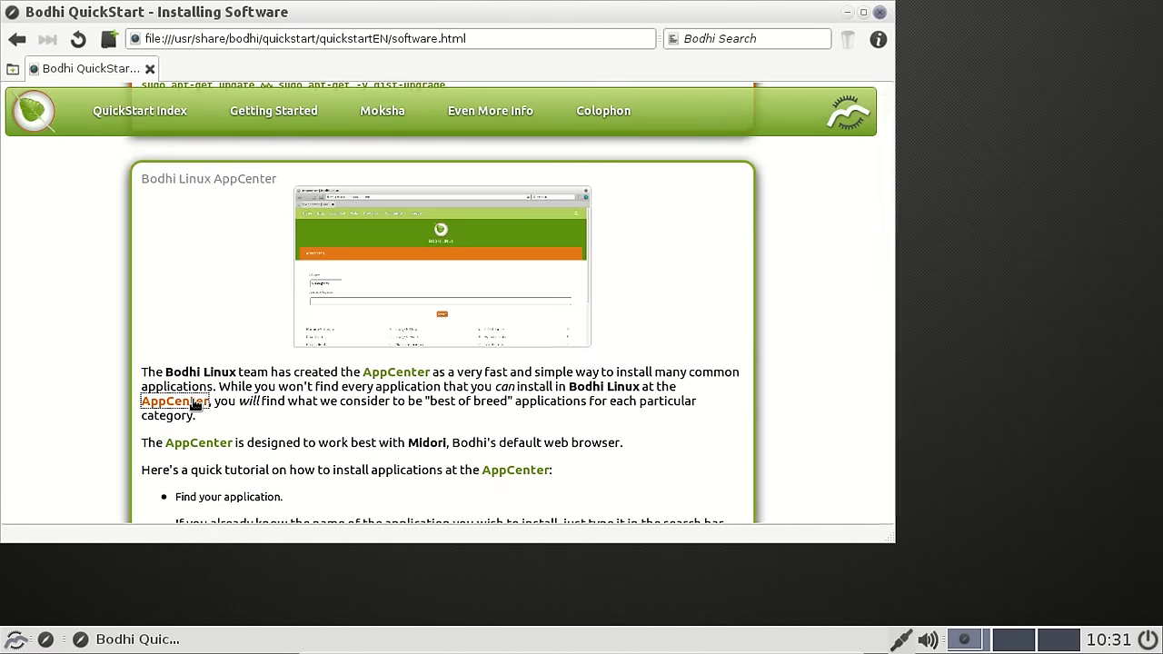
scroll(737, 286, "down", 3)
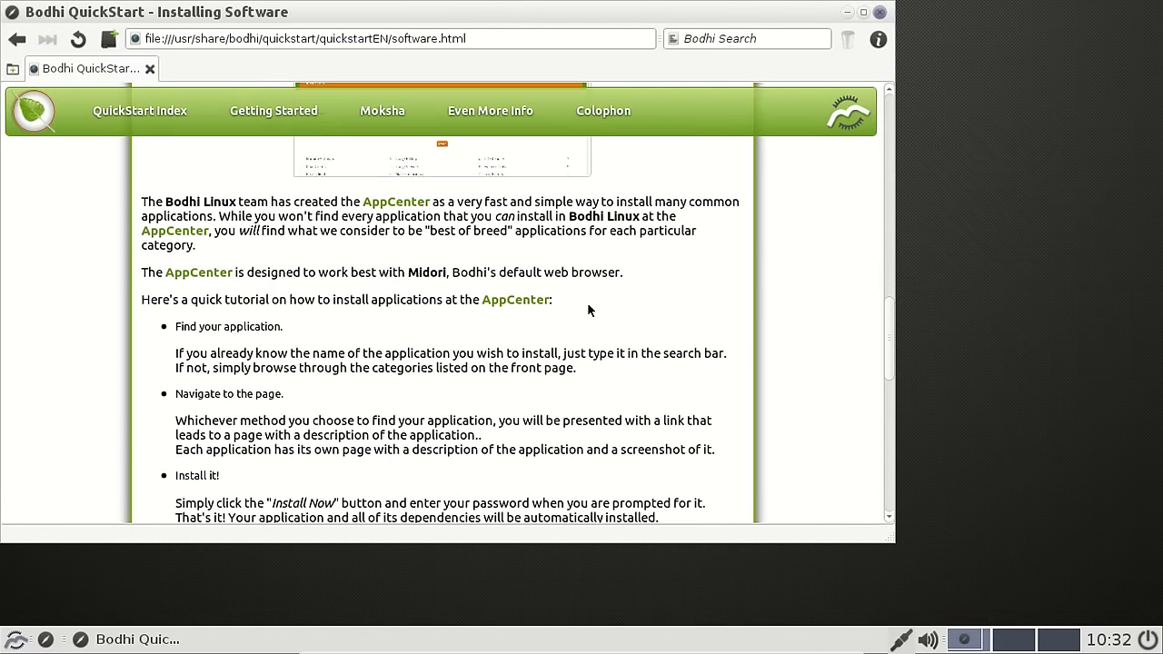
left_click(198, 273)
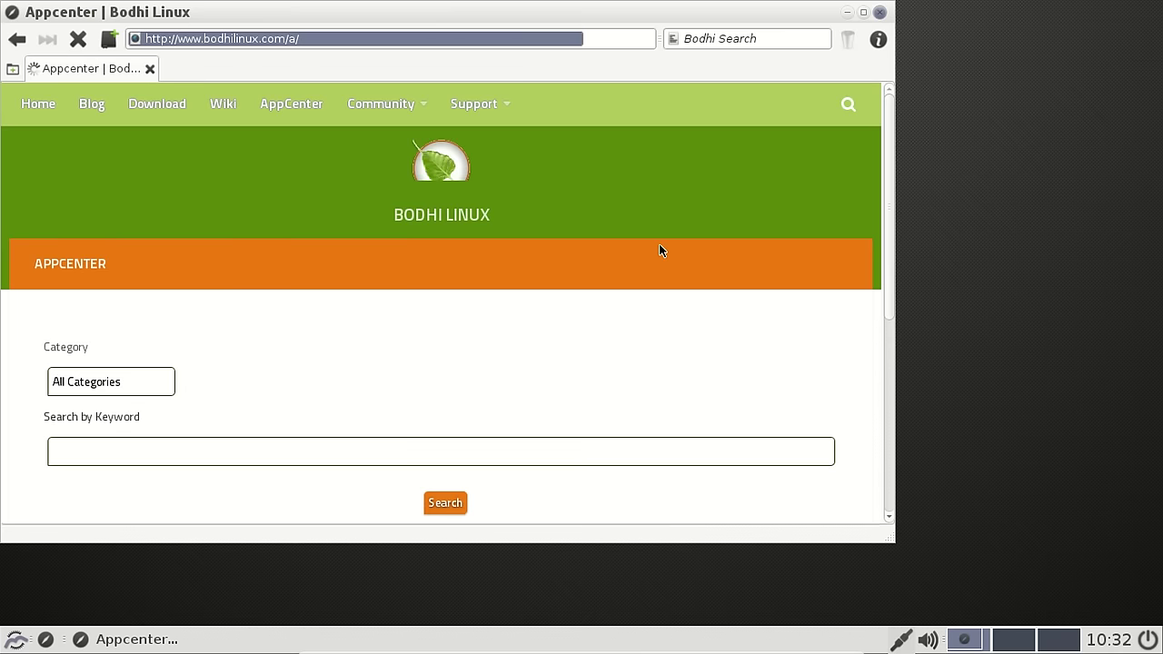
scroll(799, 235, "down", 5)
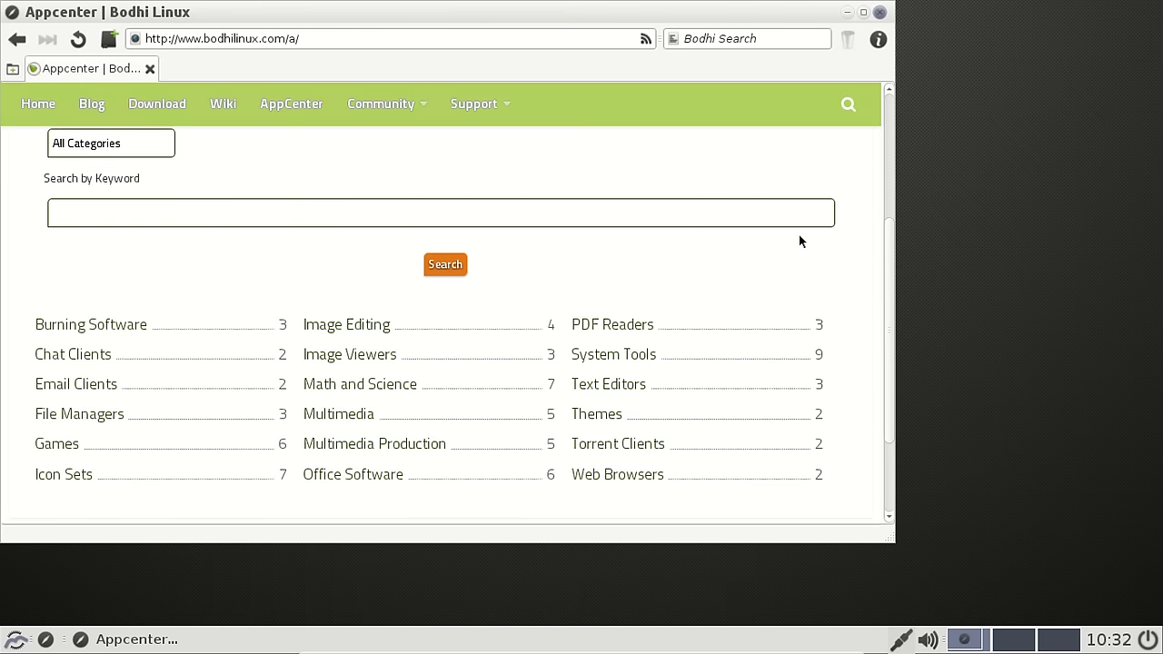
Browse the Office Software category in the AppCenter and open the Libre Office page at its install option.
left_click(348, 474)
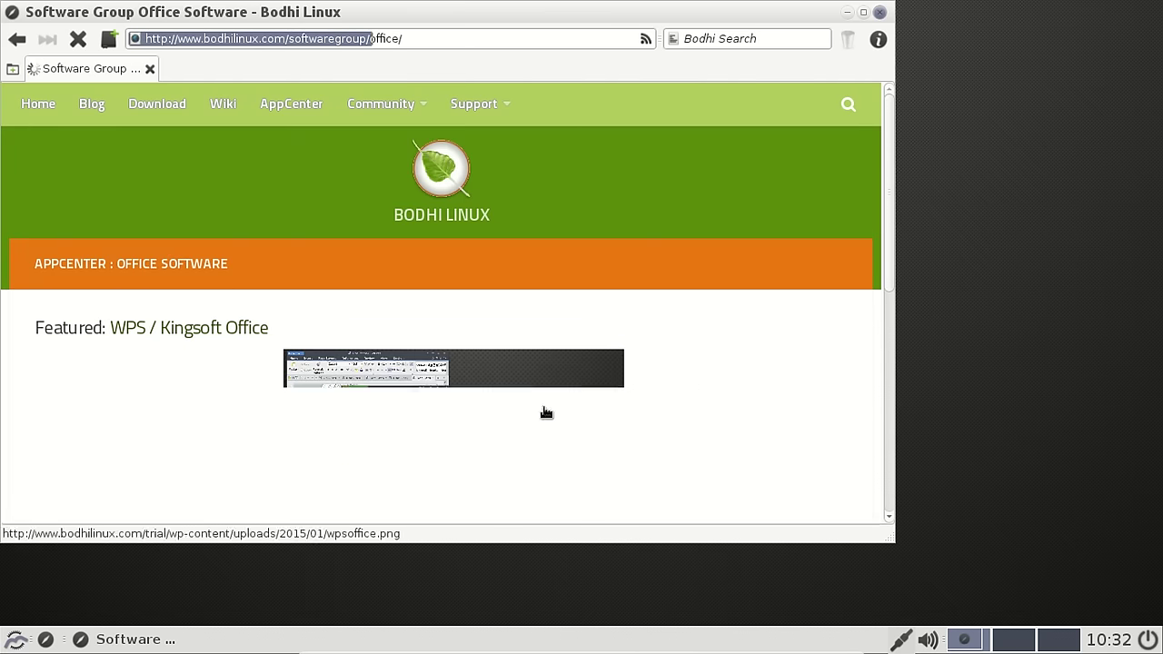
scroll(719, 261, "down", 5)
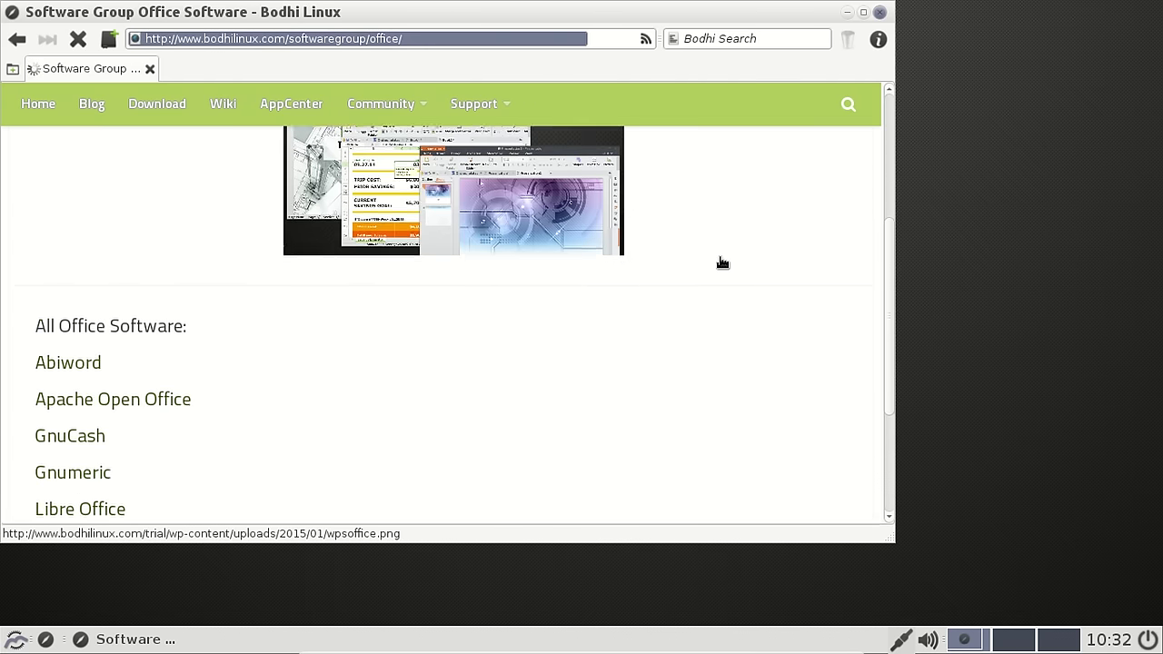
scroll(719, 262, "down", 2)
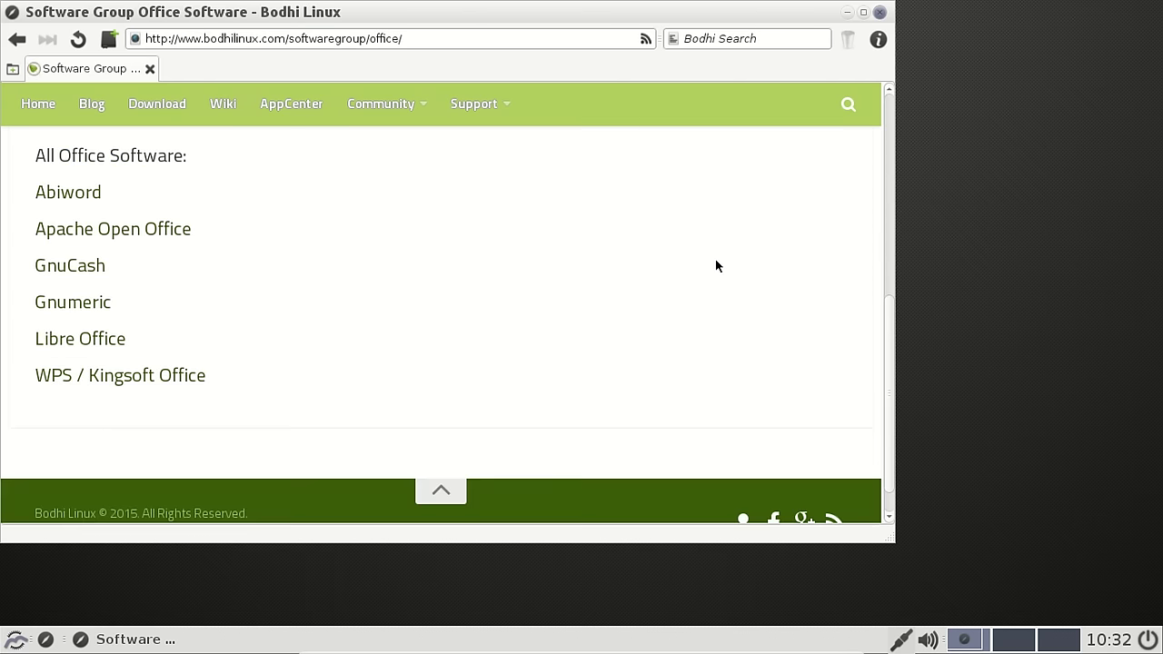
left_click(73, 343)
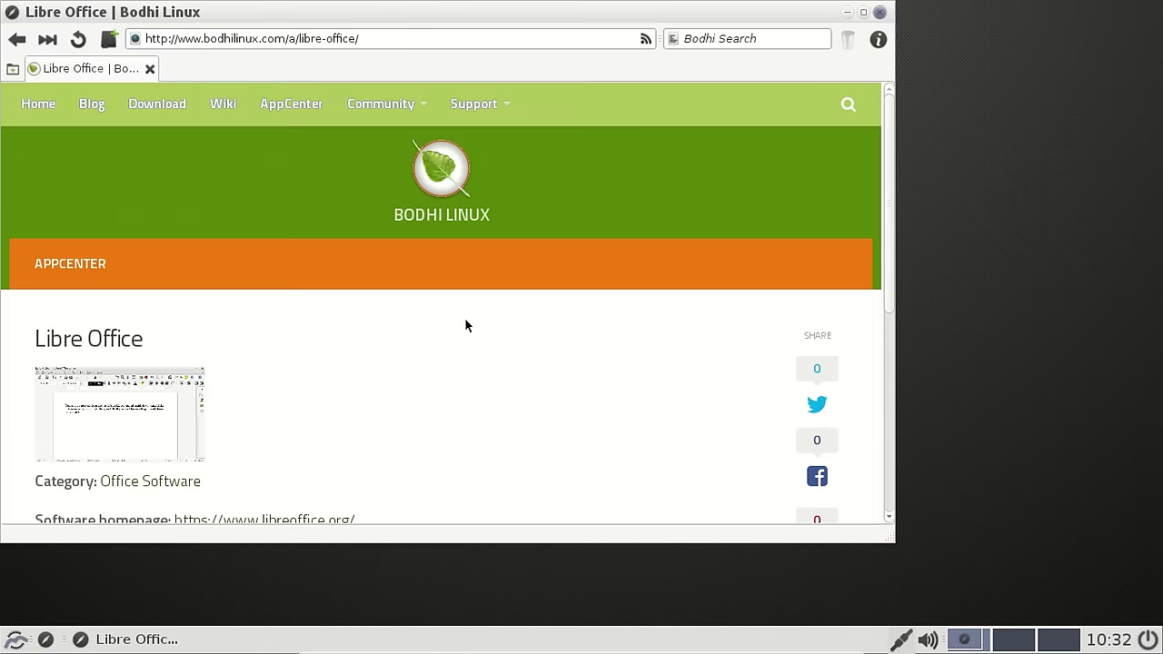
scroll(533, 288, "down", 5)
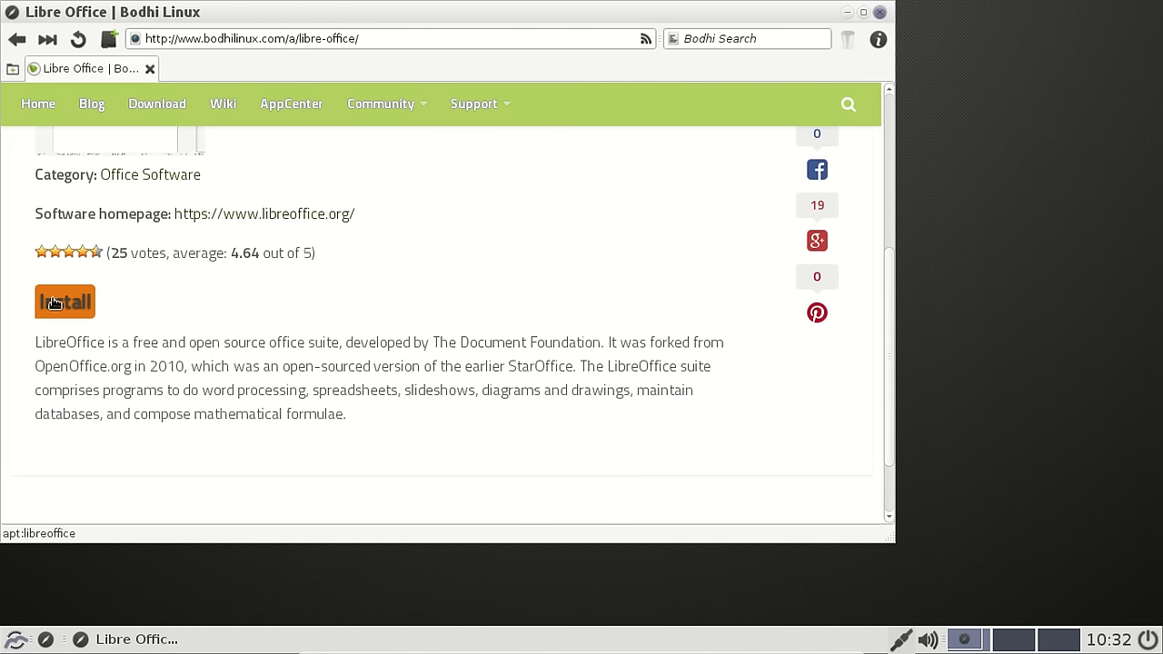
Request the Libre Office installation, authorise it with the account password in eSudo, and minimise and restore the browser while waiting.
left_click(55, 302)
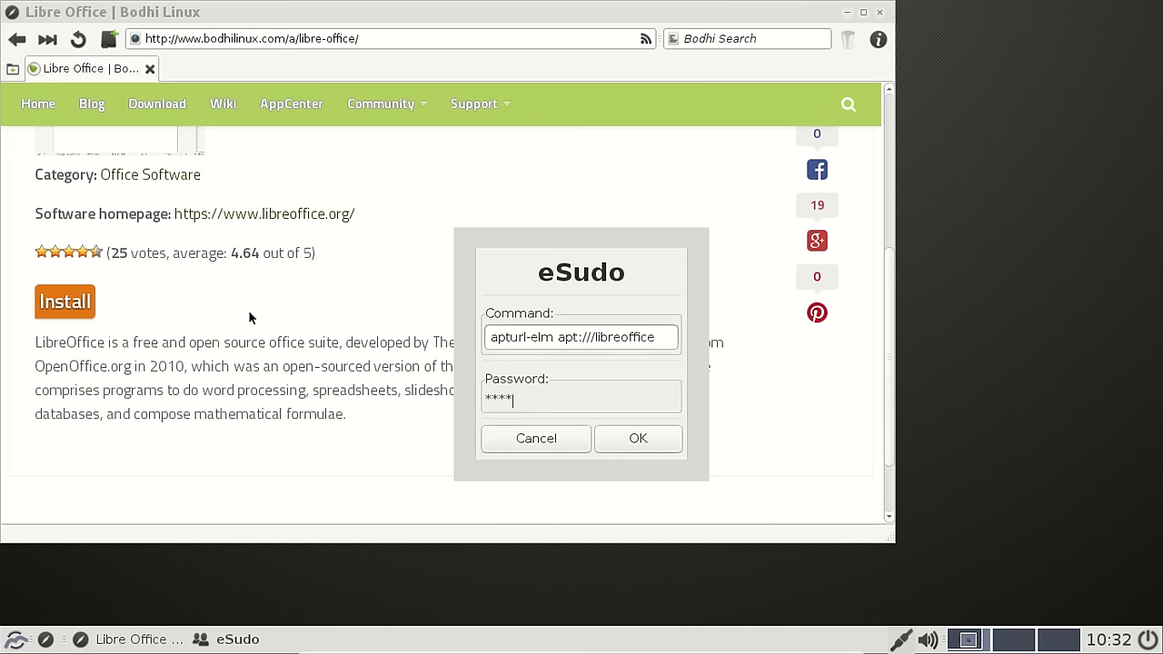
key("Return")
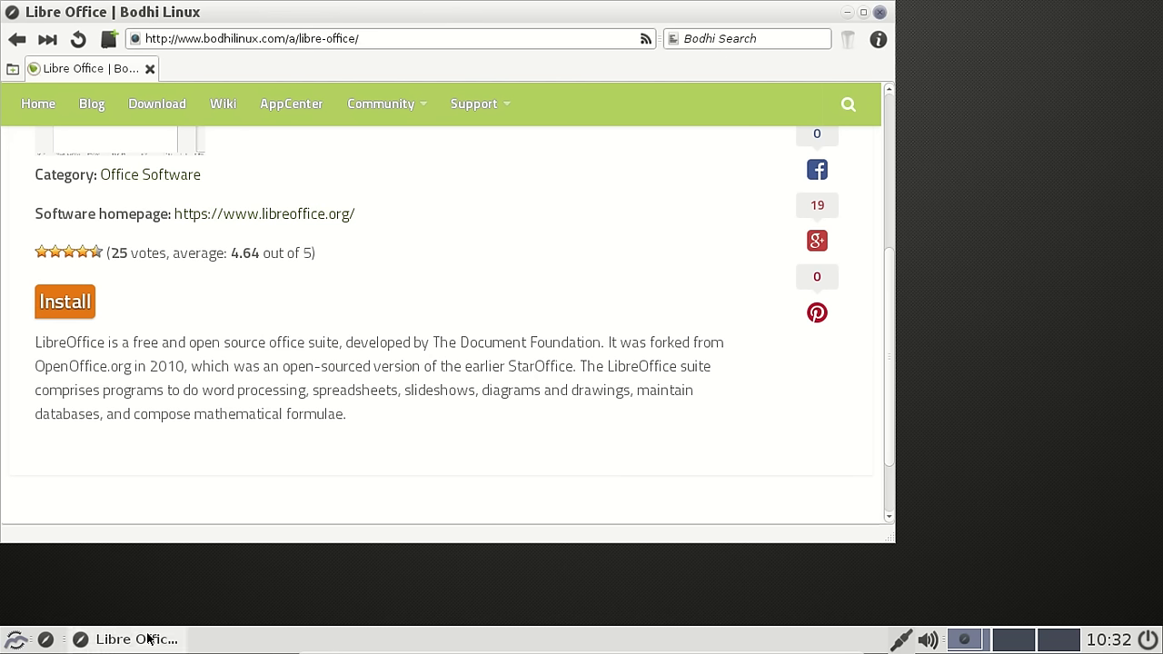
left_click(845, 13)
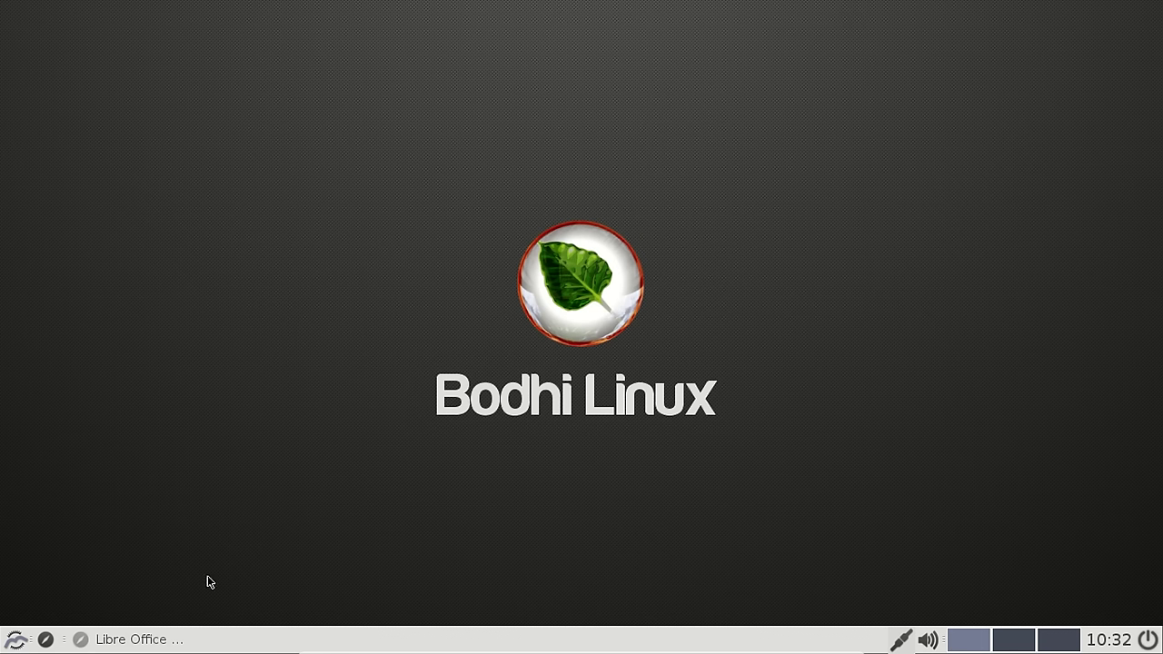
left_click(166, 639)
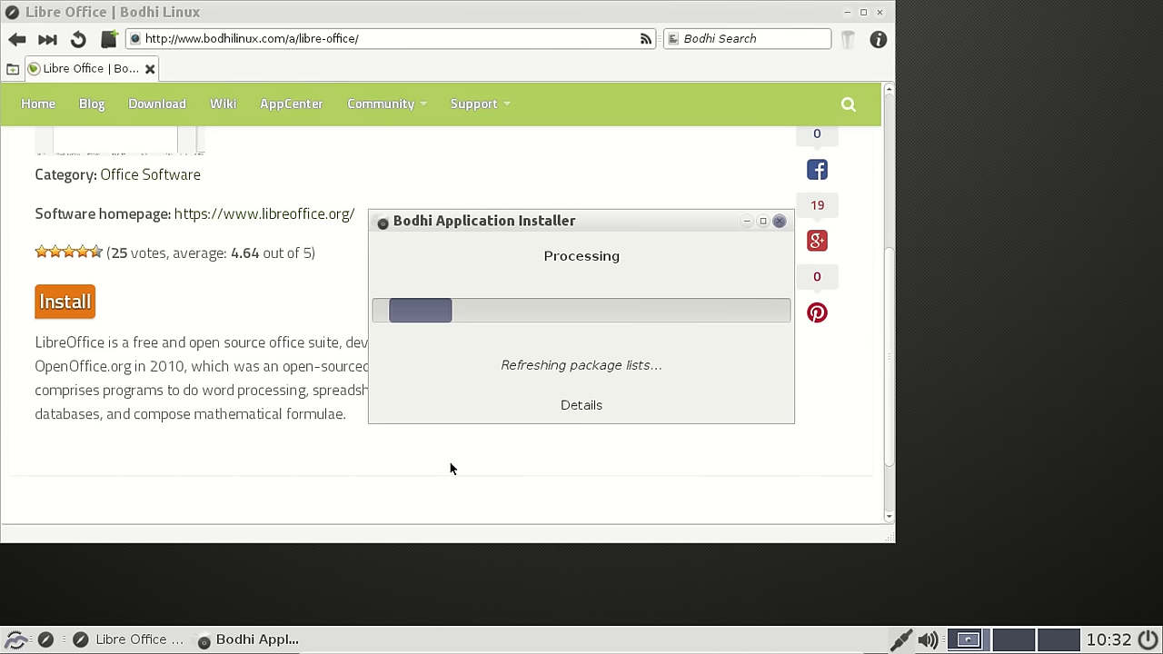
Check the package list refresh details in Bodhi Application Installer and confirm the installation of libreoffice.
left_click(564, 414)
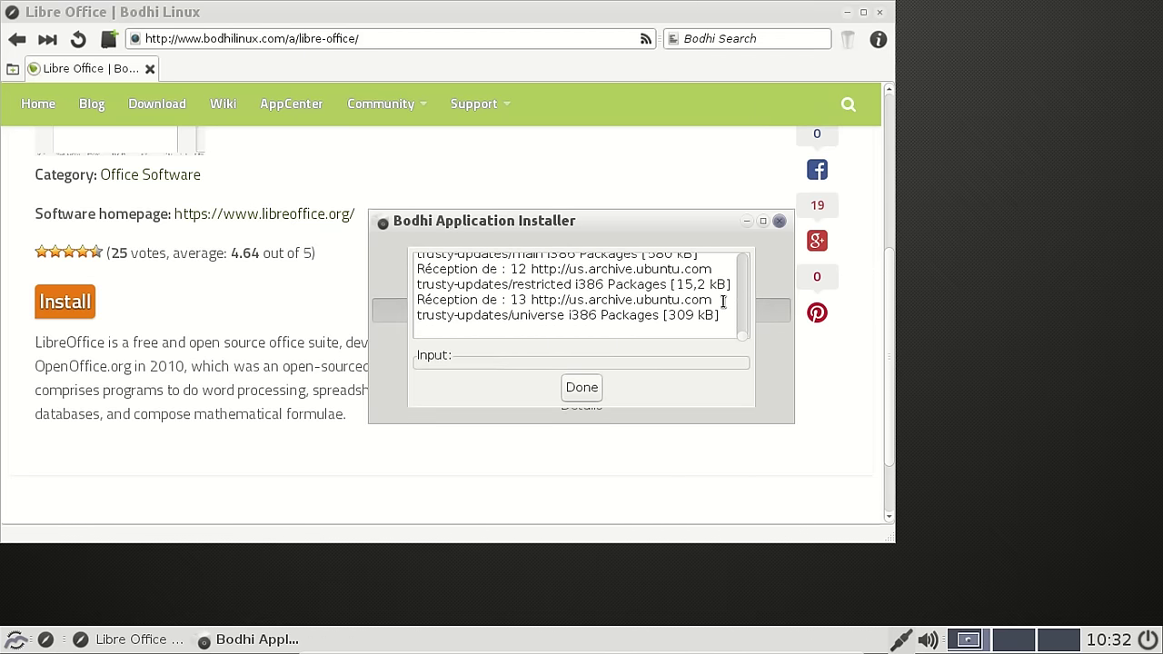
left_click(582, 388)
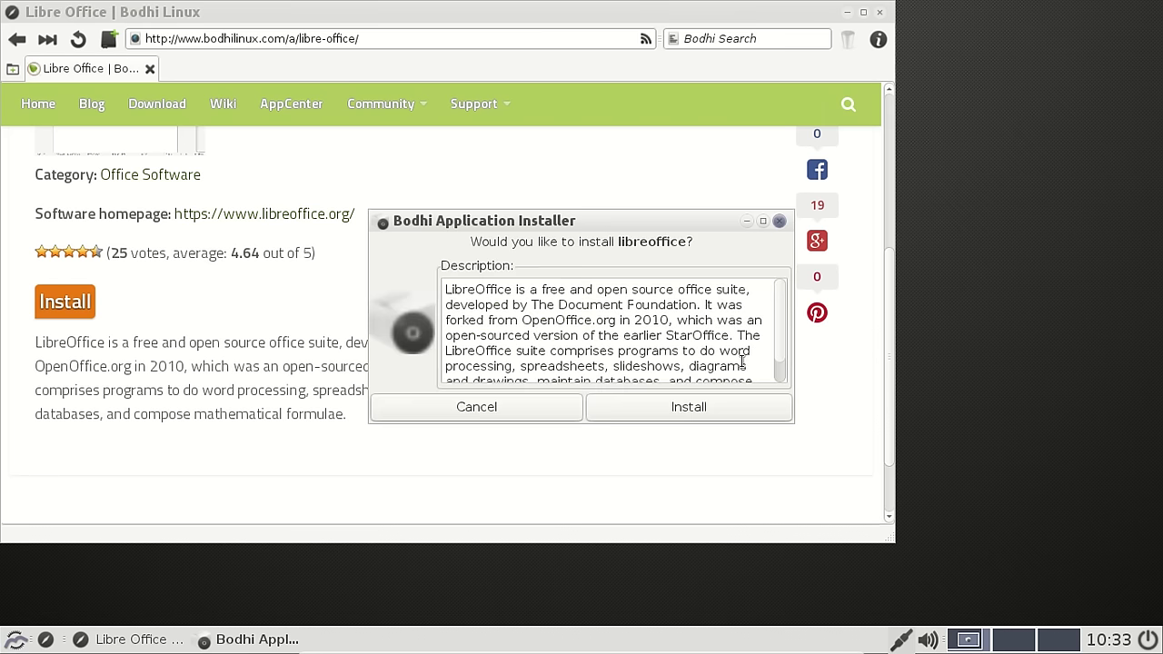
left_click(700, 408)
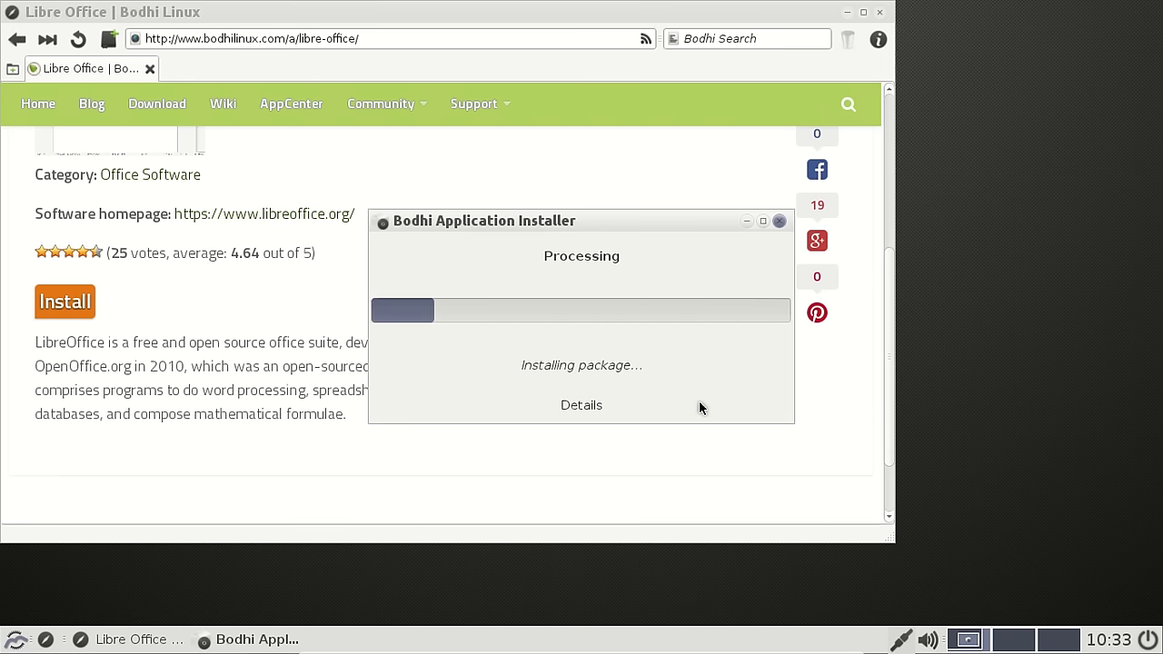
Check the LibreOffice installation details at intervals until it finishes, view the final package information, and close Bodhi Application Installer.
left_click(593, 408)
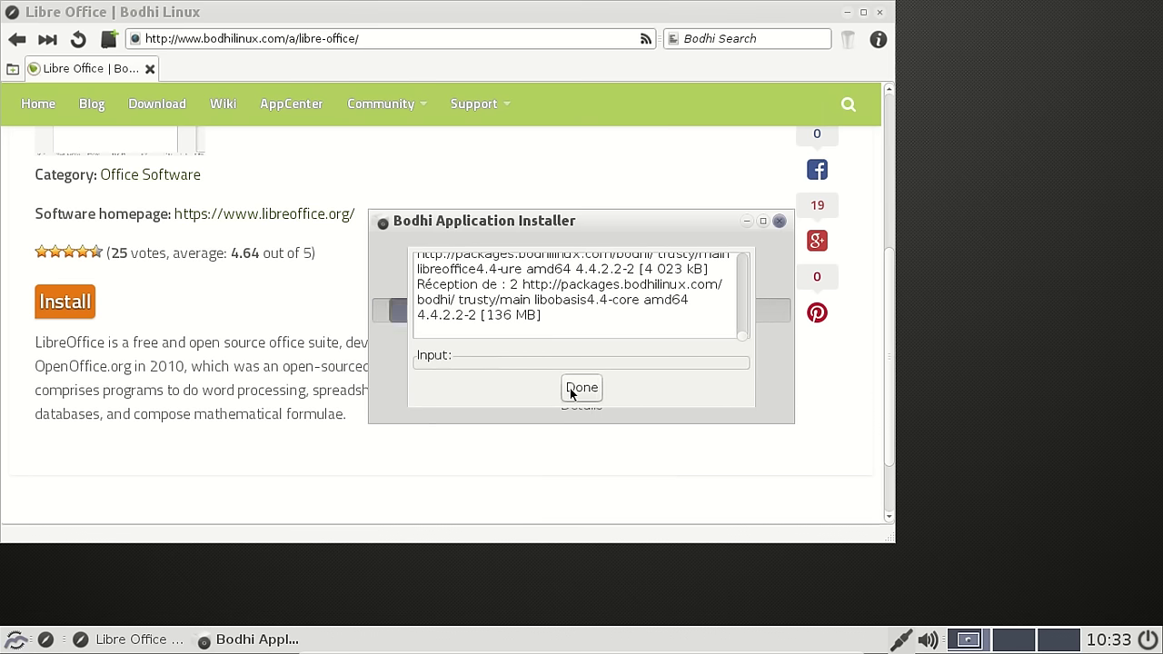
left_click(570, 388)
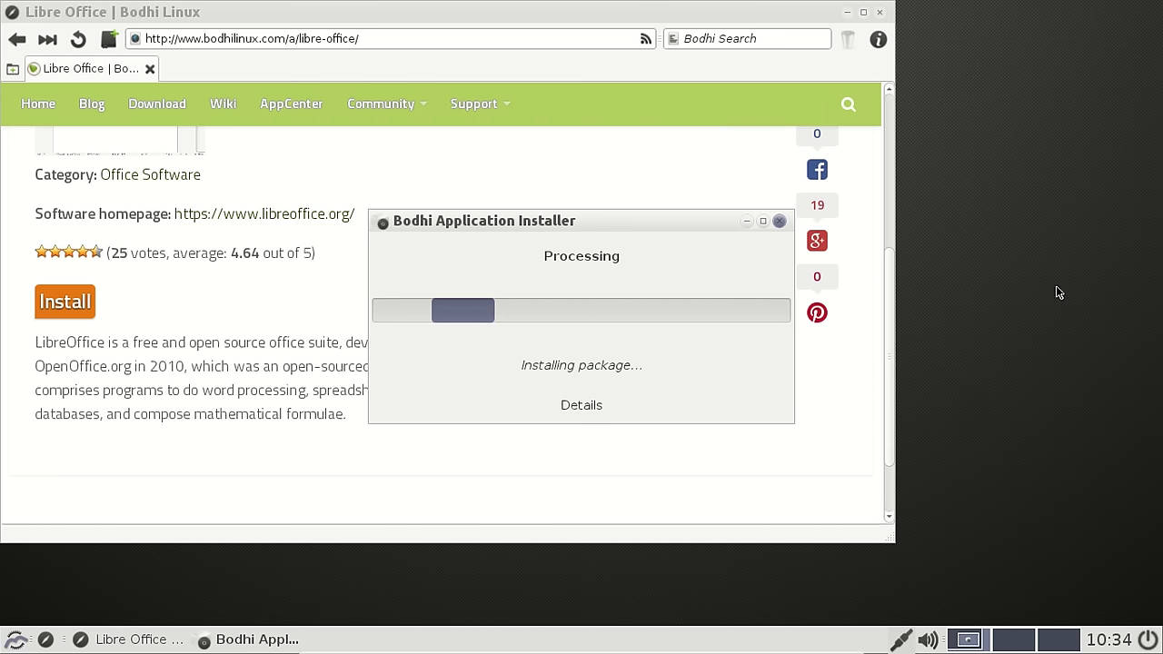
left_click(590, 406)
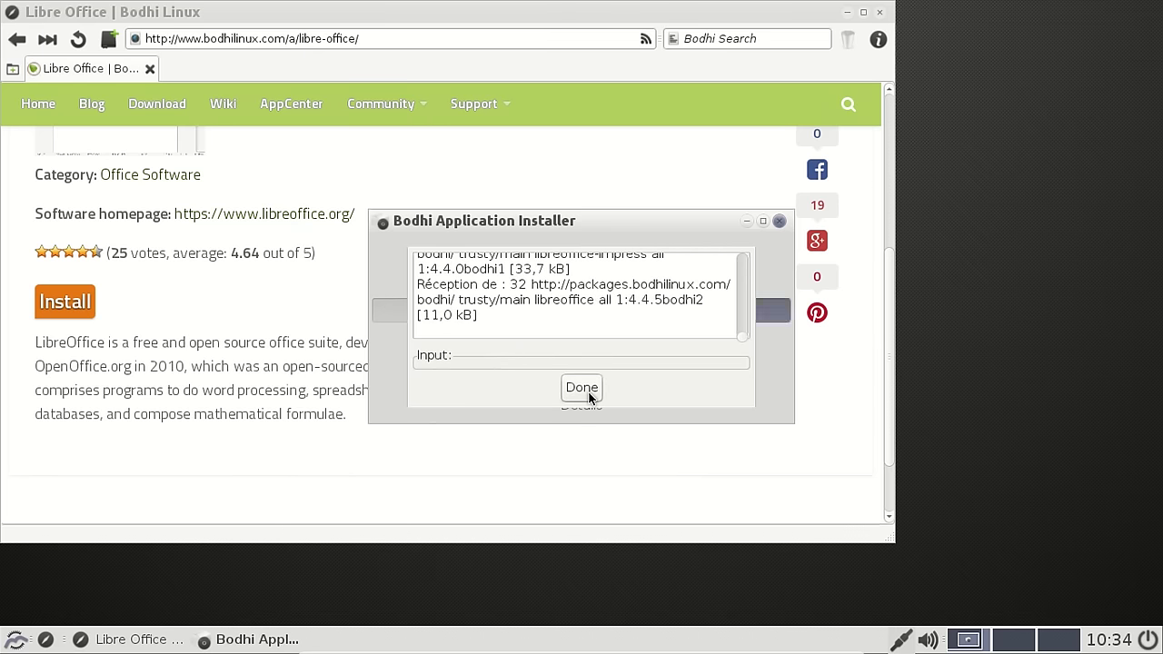
left_click(588, 390)
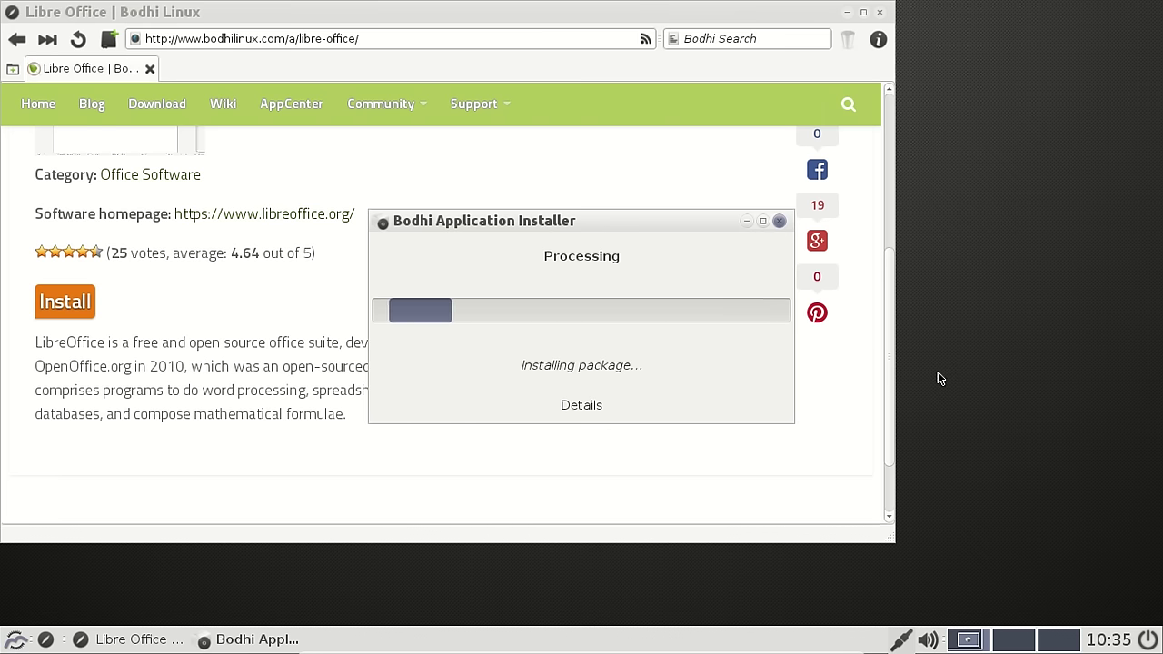
left_click(607, 406)
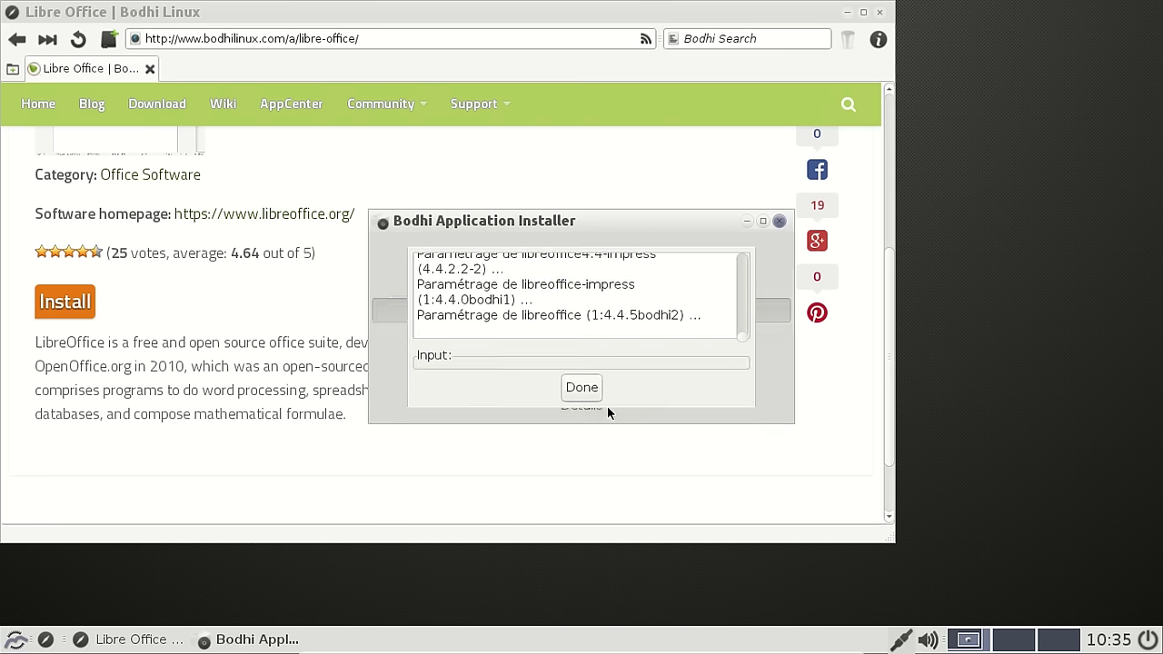
left_click(599, 396)
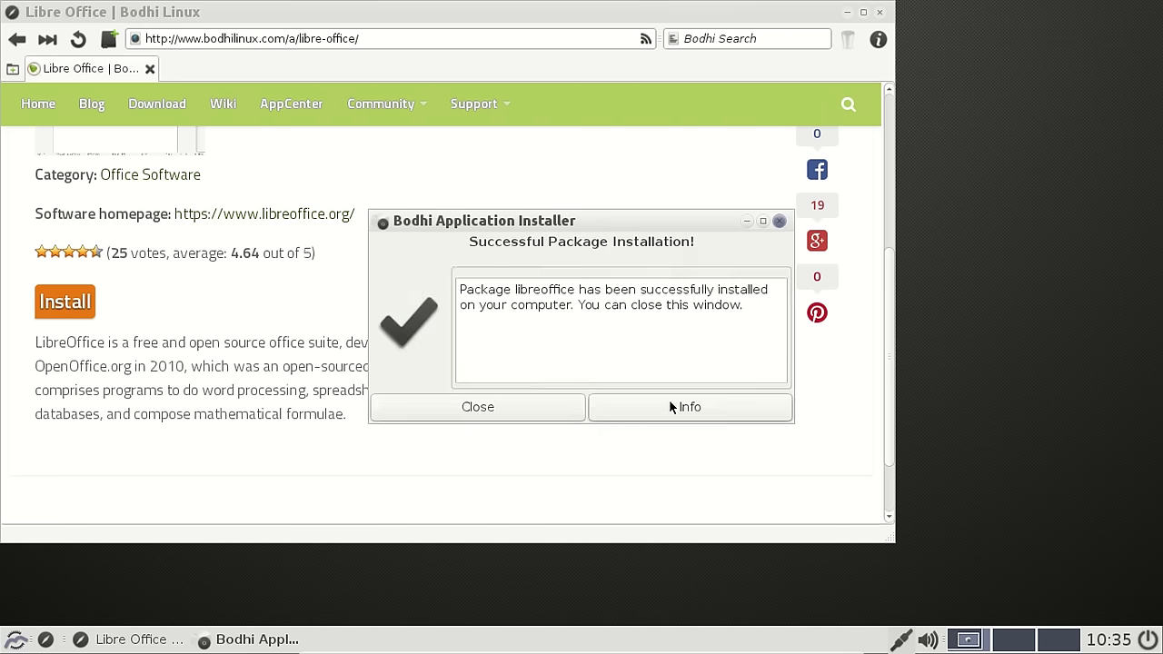
left_click(669, 406)
left_click(598, 388)
left_click(511, 412)
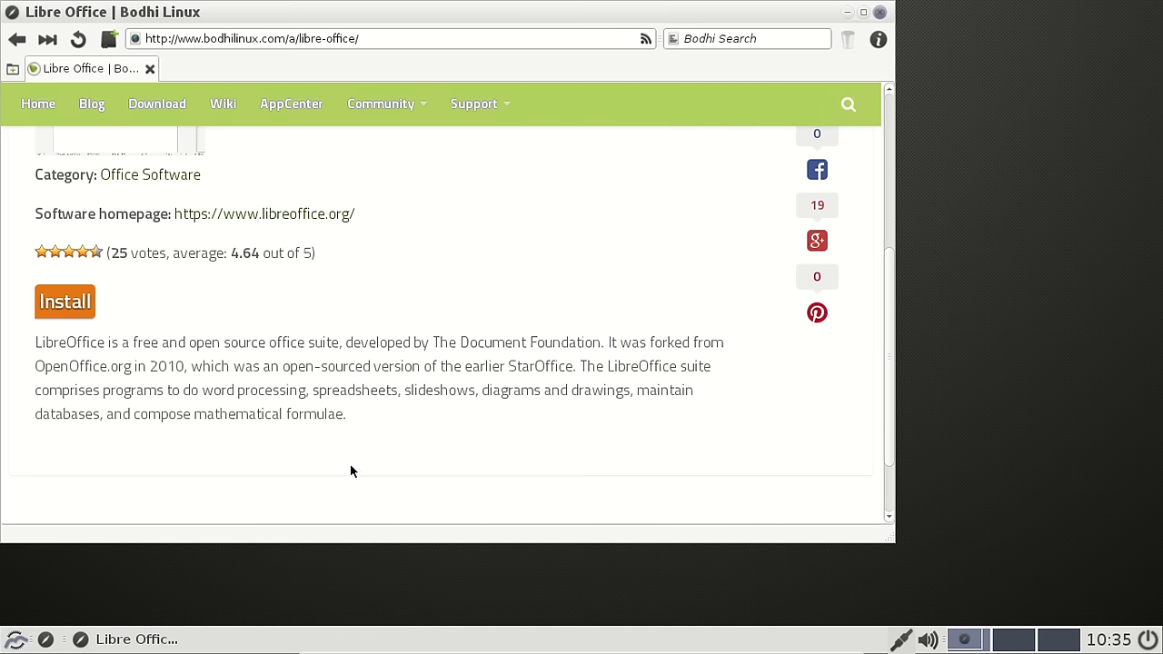
Launch LibreOffice 4.4 Writer from the office applications and check the suite's version in its About window.
left_click(13, 641)
mouse_move(67, 447)
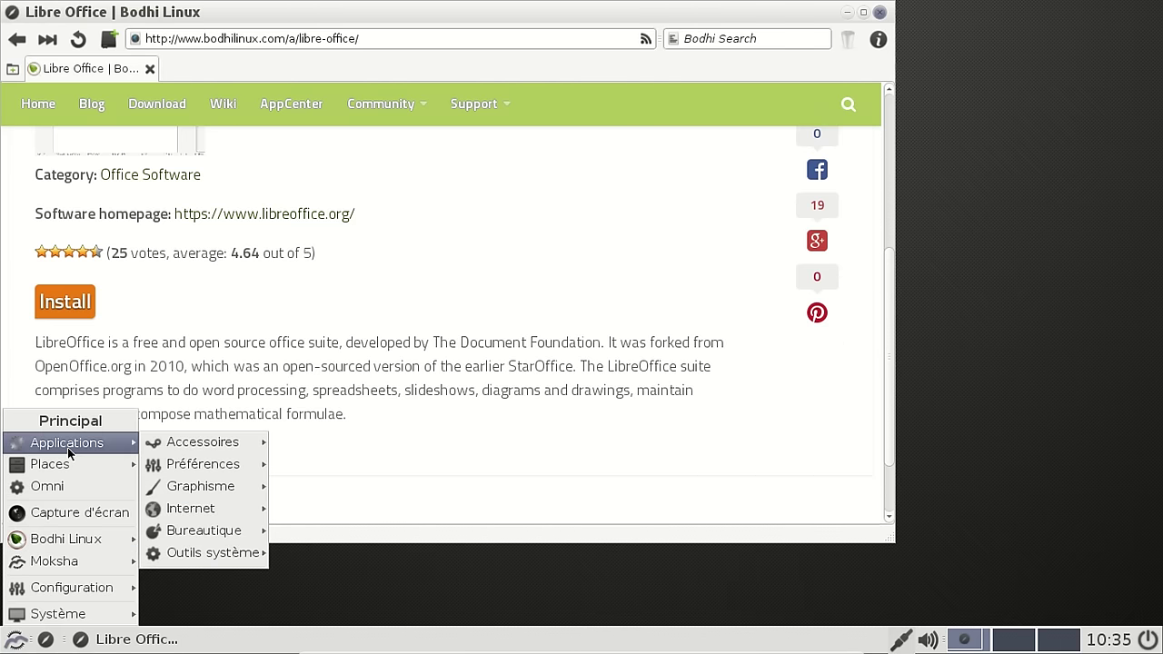
mouse_move(230, 529)
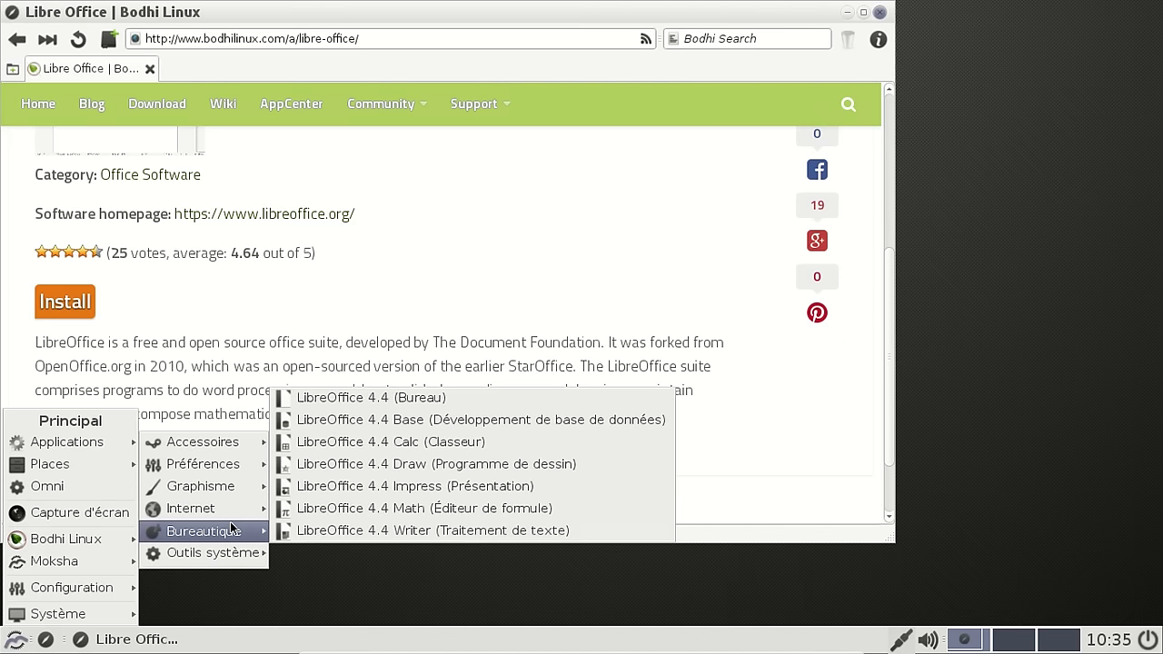
left_click(396, 532)
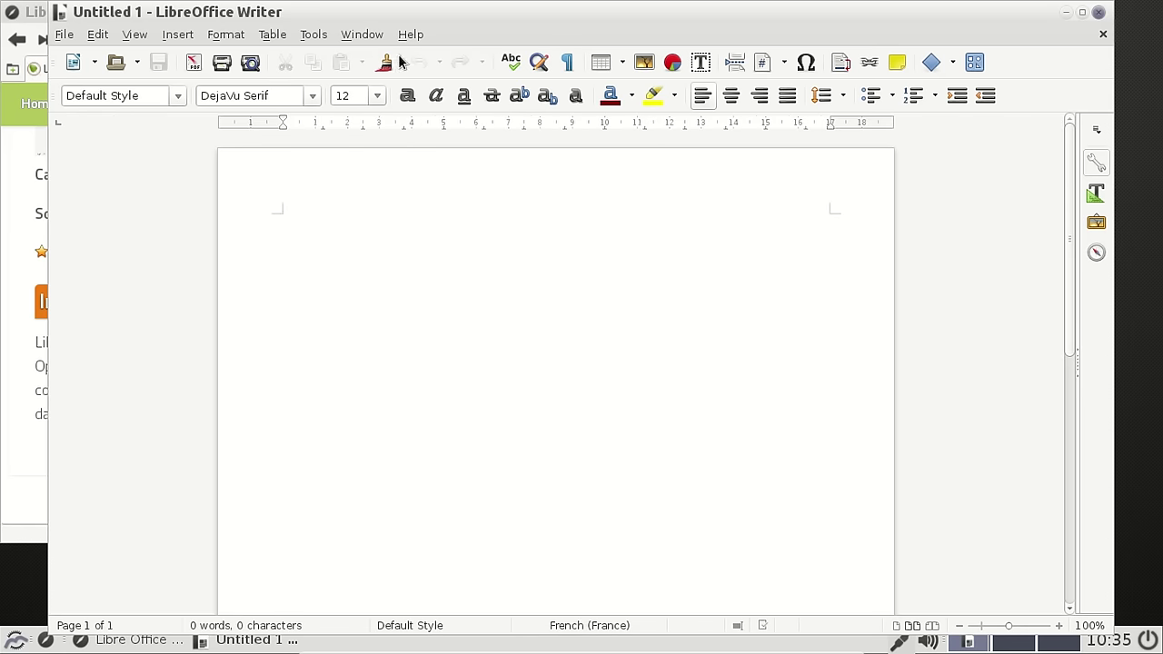
left_click(408, 37)
left_click(441, 149)
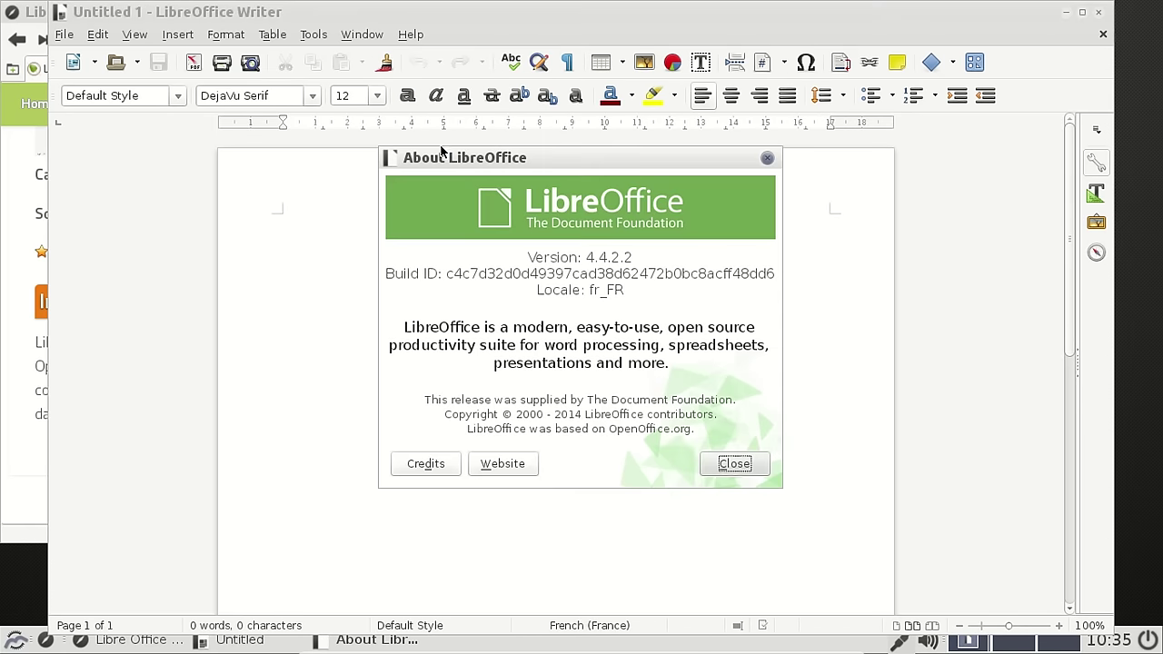
left_click(767, 159)
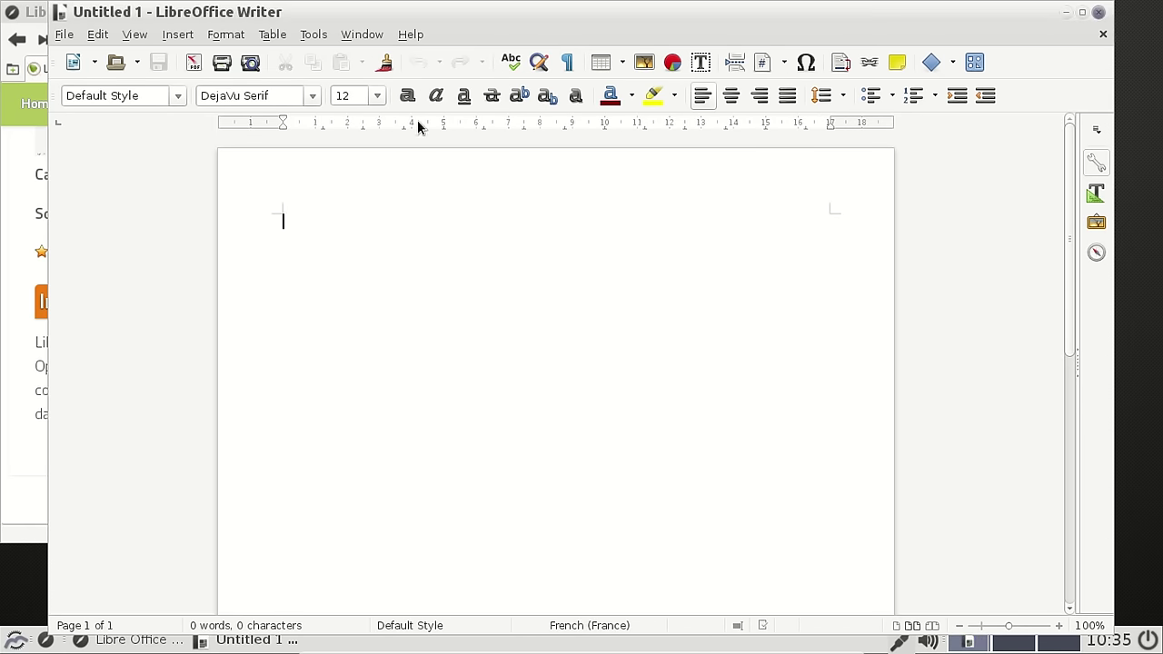
Check the available user interface languages in Writer's language options, leave the options without changes, and close Writer.
left_click(331, 35)
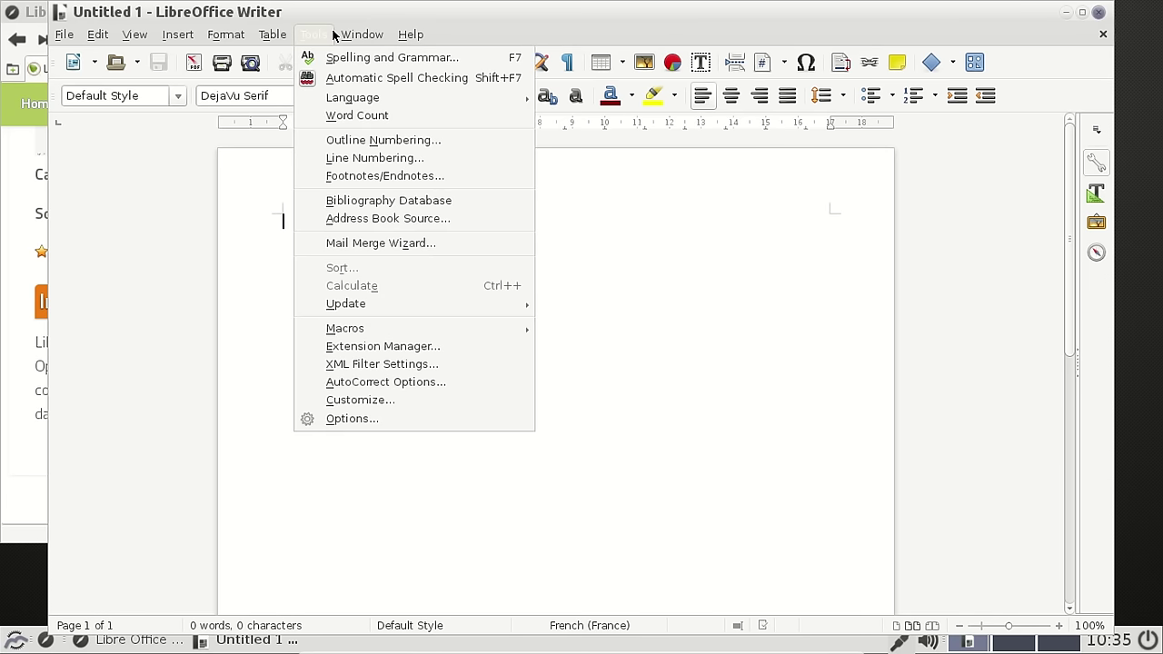
left_click(413, 410)
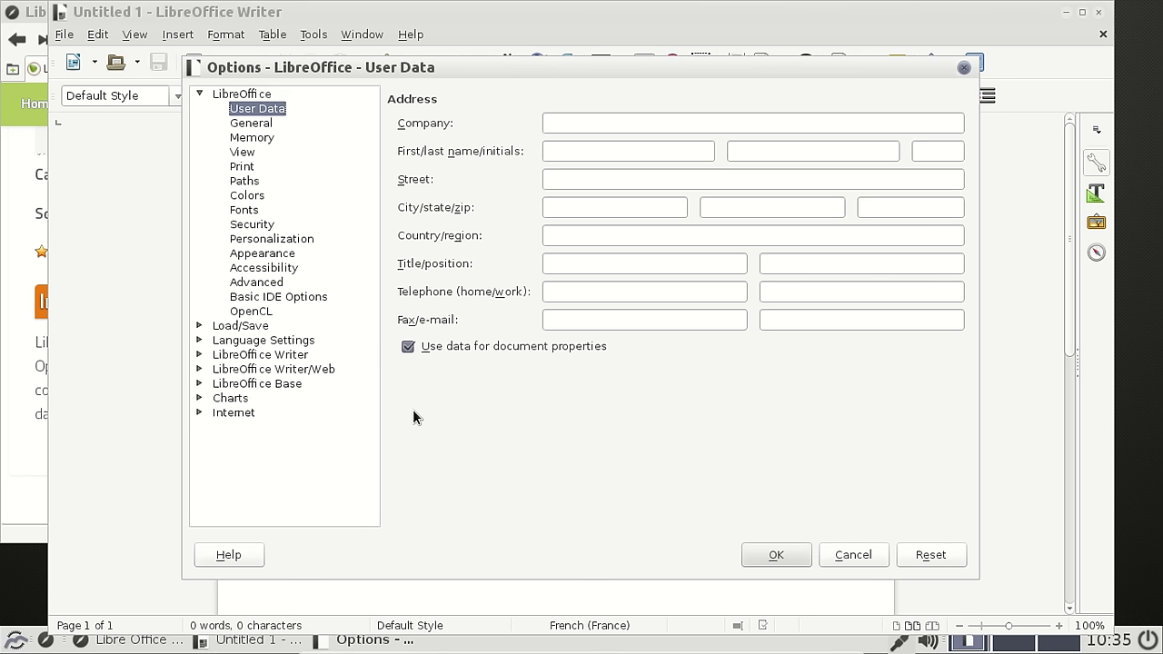
left_click(199, 341)
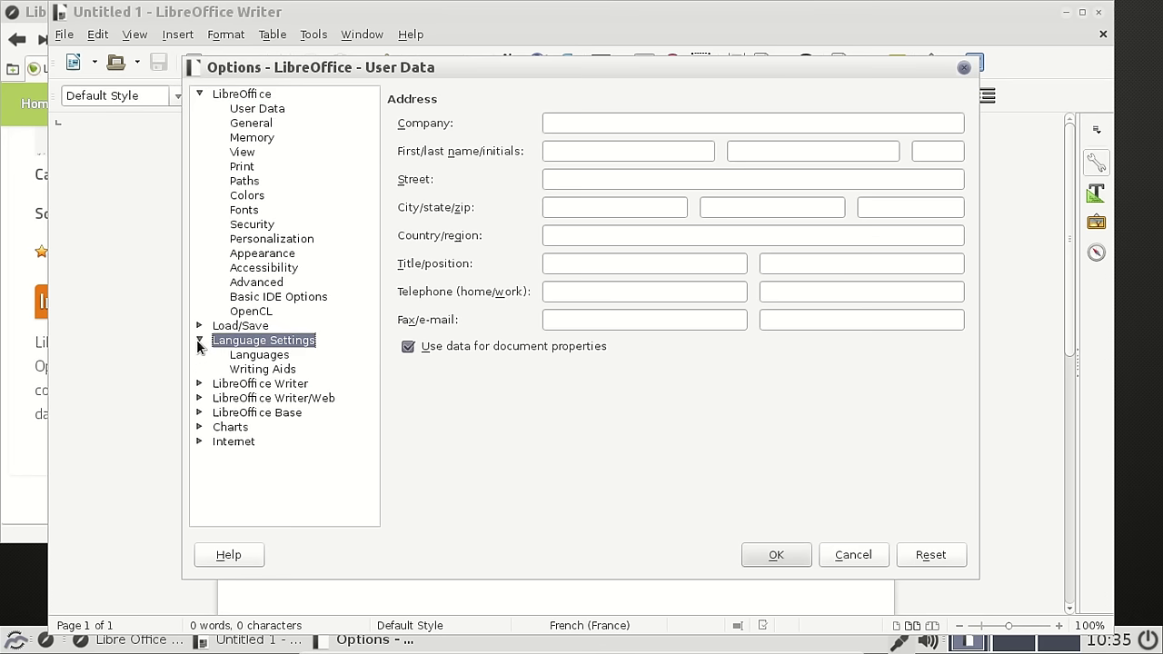
left_click(258, 355)
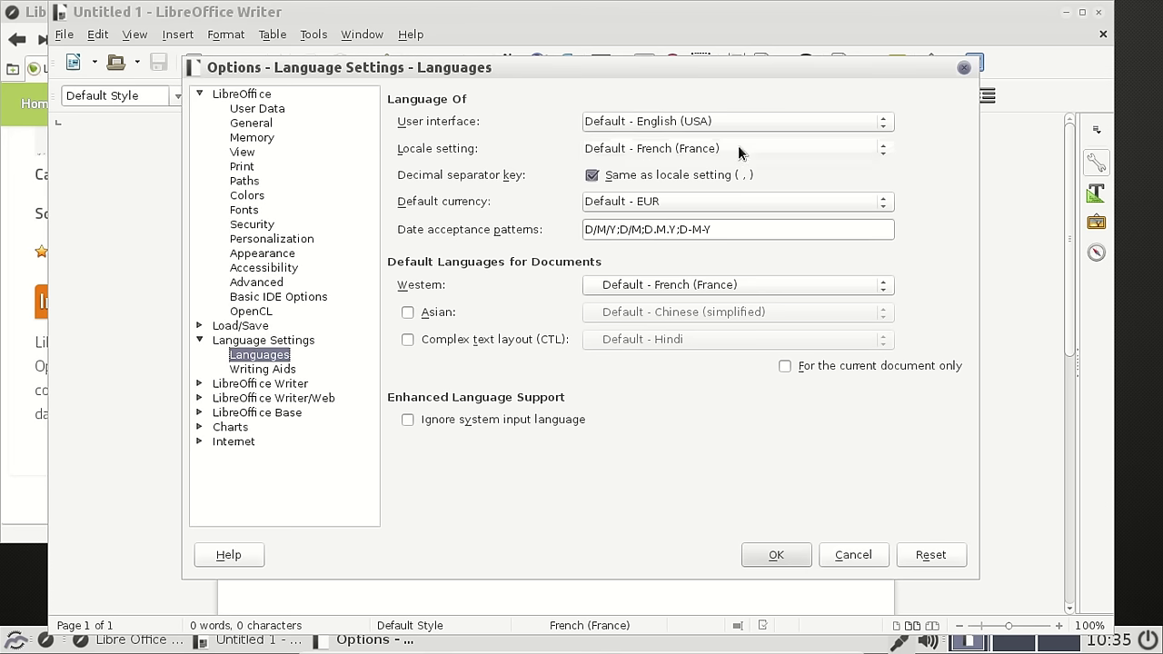
left_click(726, 119)
left_click(725, 121)
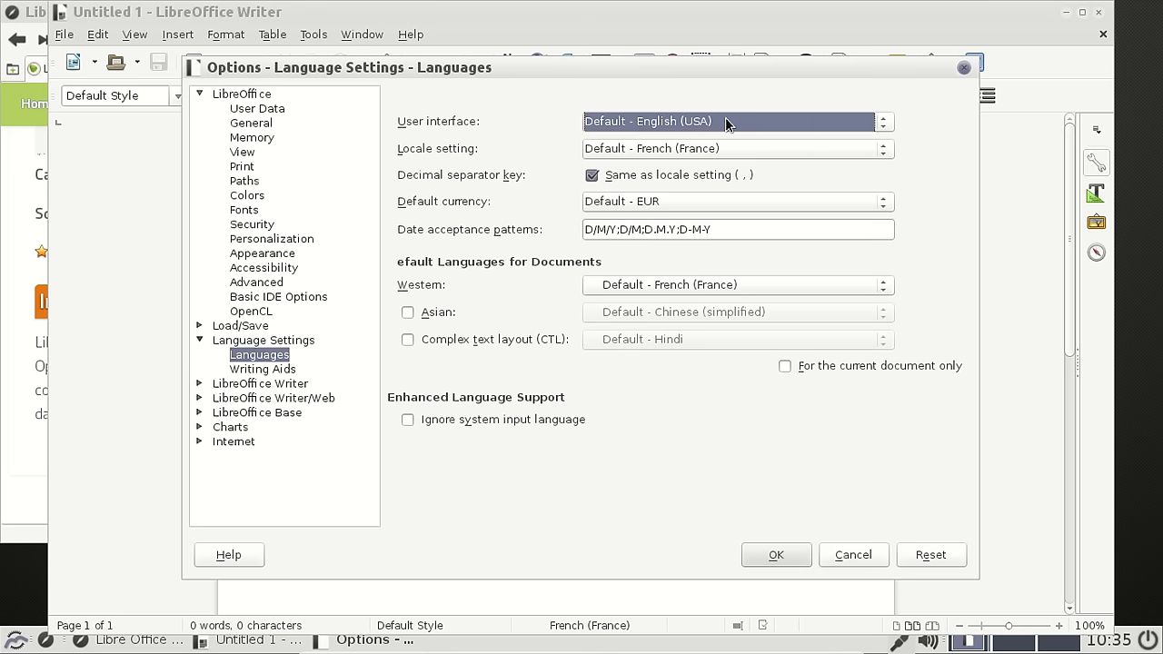
left_click(964, 67)
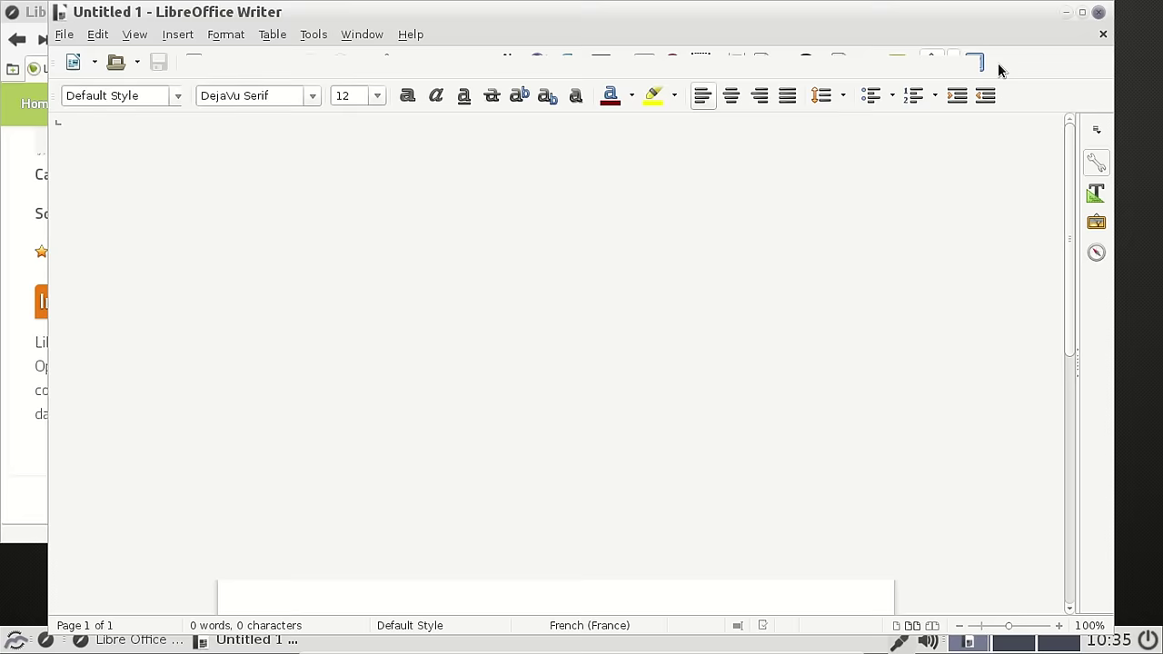
left_click(1098, 12)
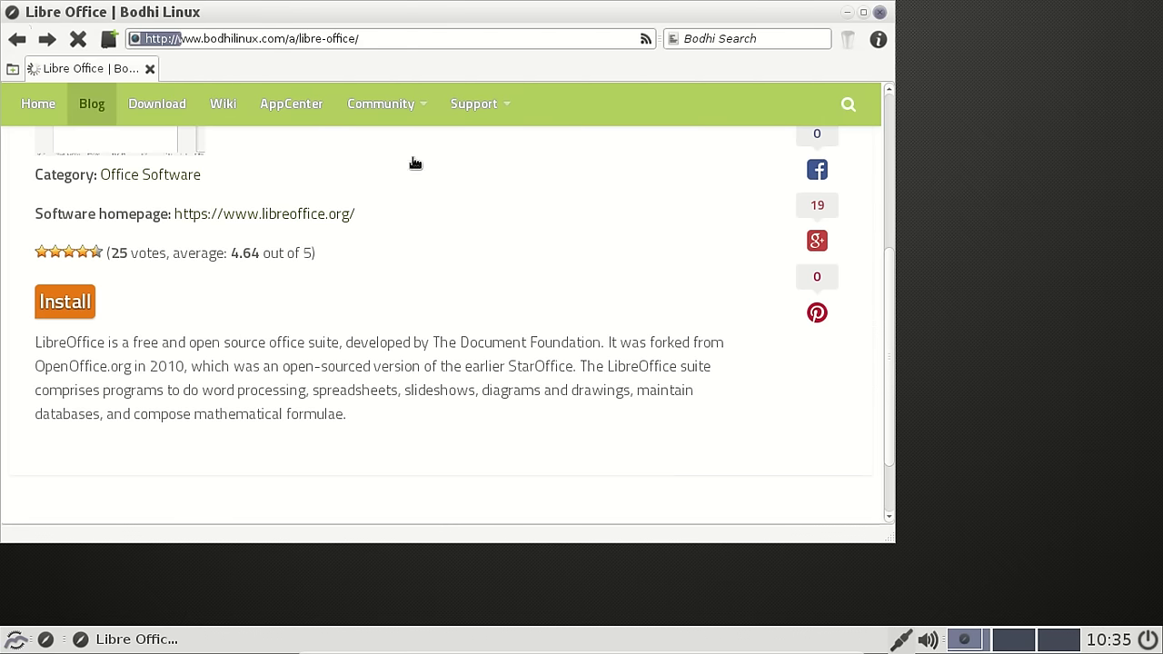
Return to the AppCenter categories, browse the Multimedia category and open the VLC page.
scroll(288, 275, "up", 1)
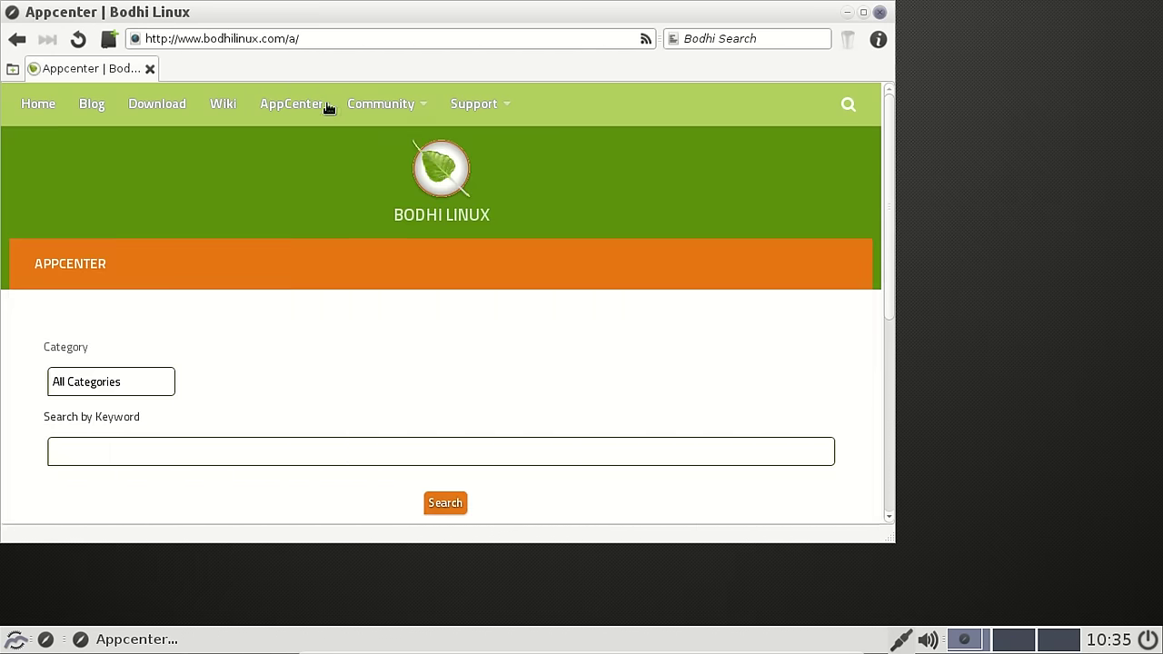
scroll(700, 263, "down", 5)
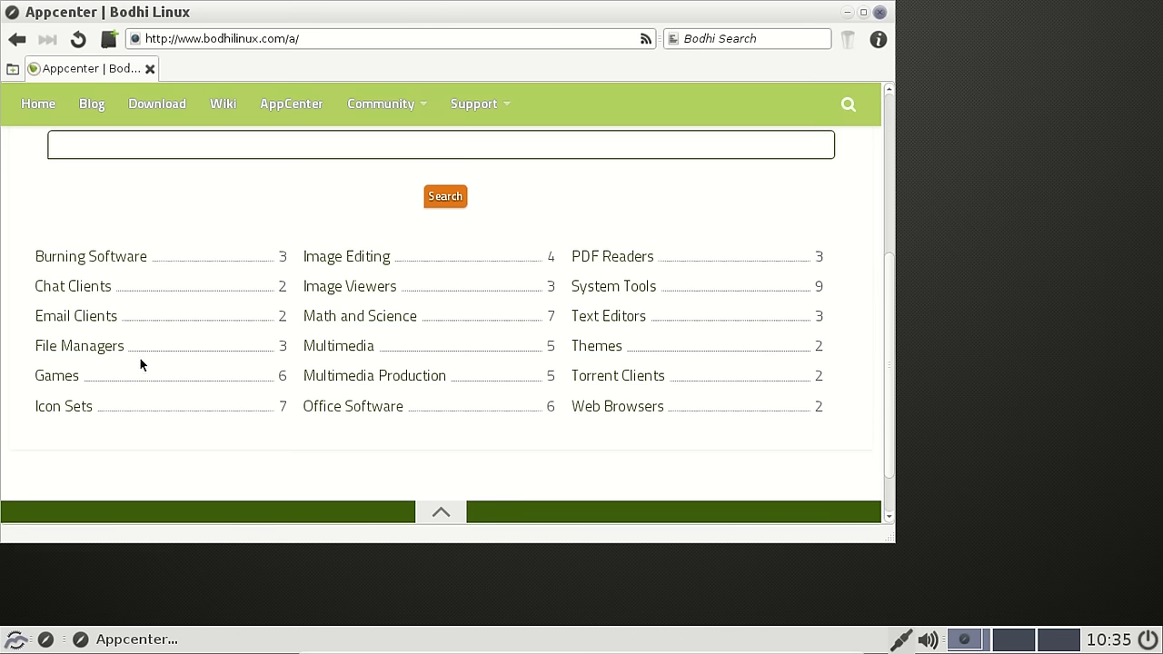
left_click(357, 354)
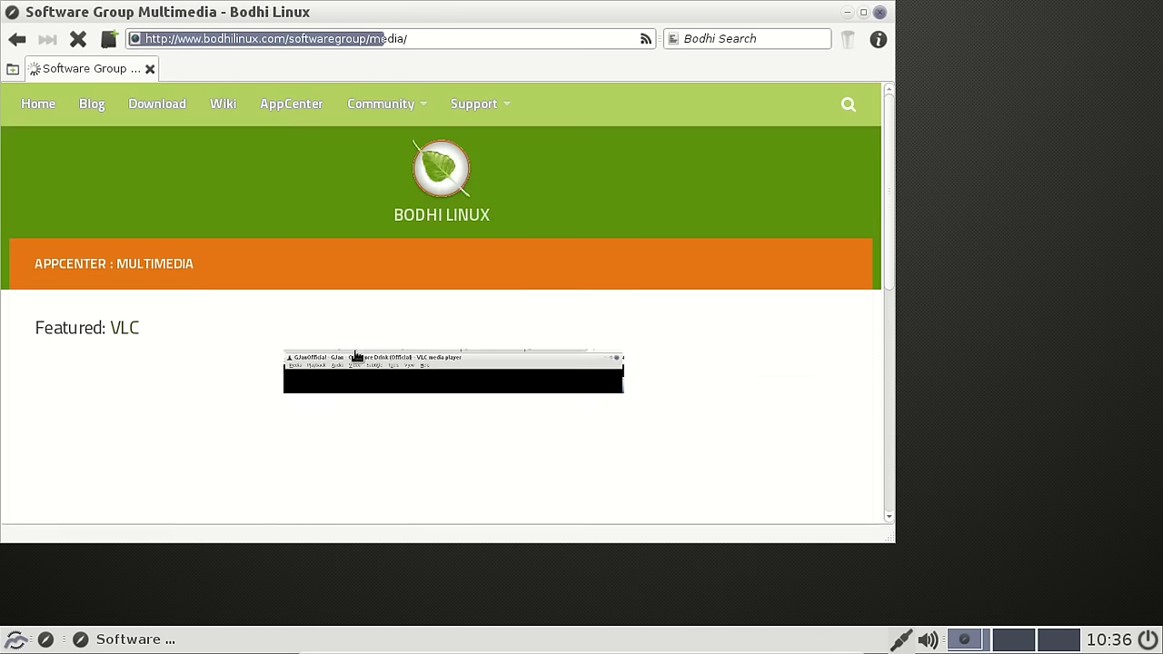
scroll(755, 355, "down", 5)
scroll(755, 355, "down", 3)
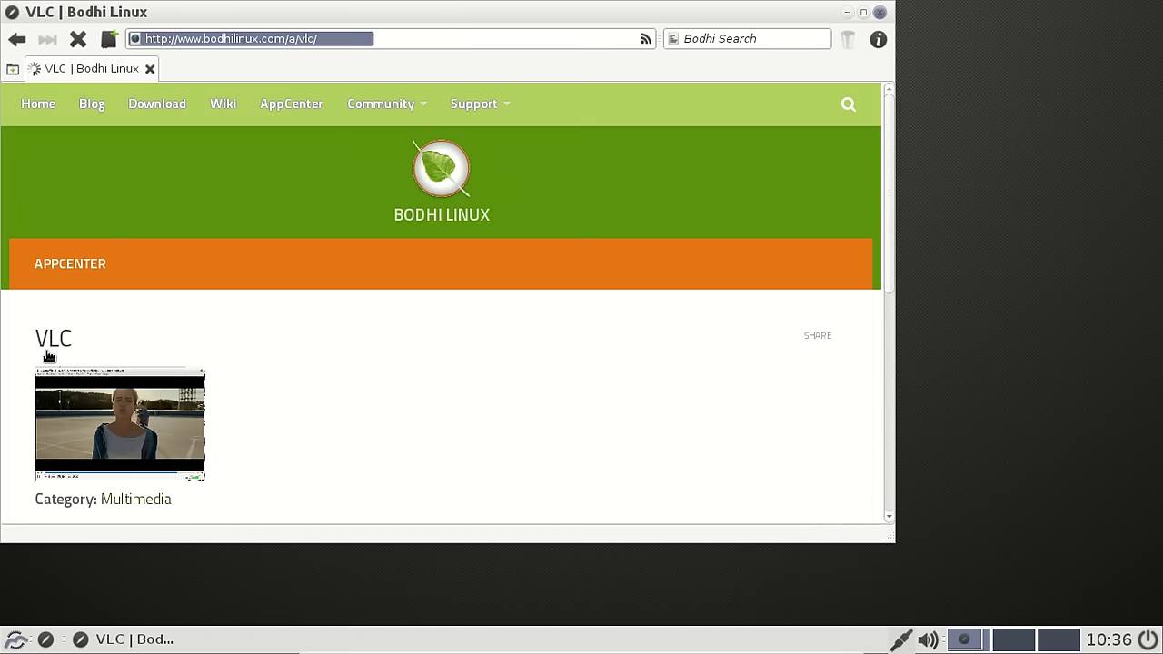
Request the VLC installation from its AppCenter page and authorise it with the account password in eSudo.
scroll(447, 340, "down", 3)
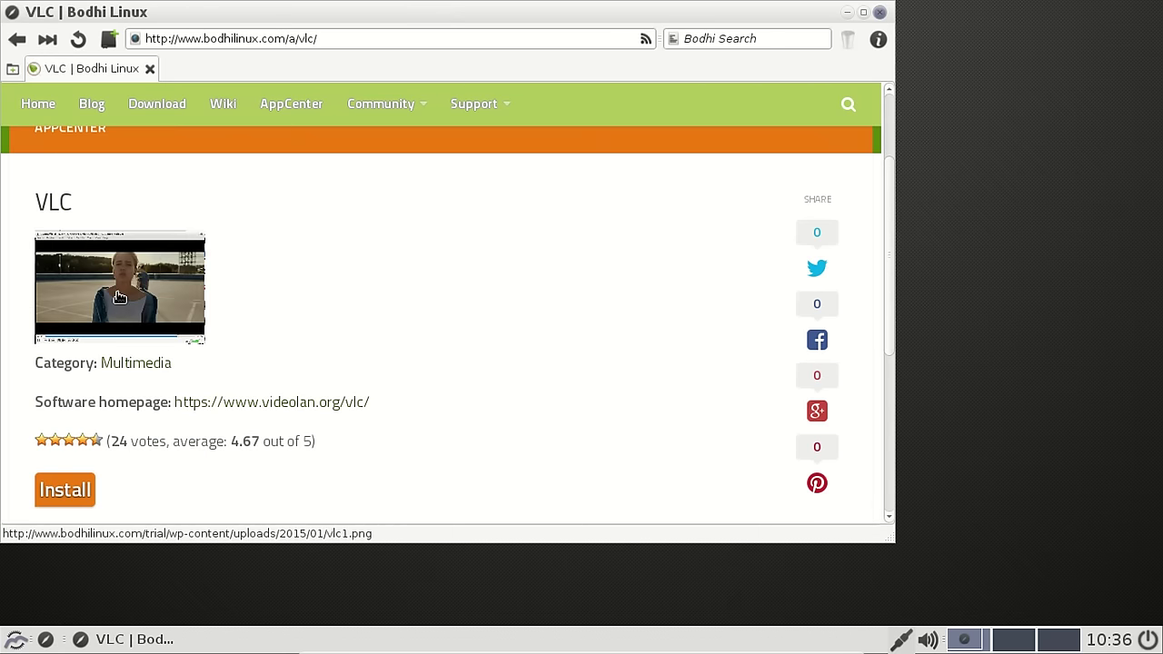
left_click(58, 504)
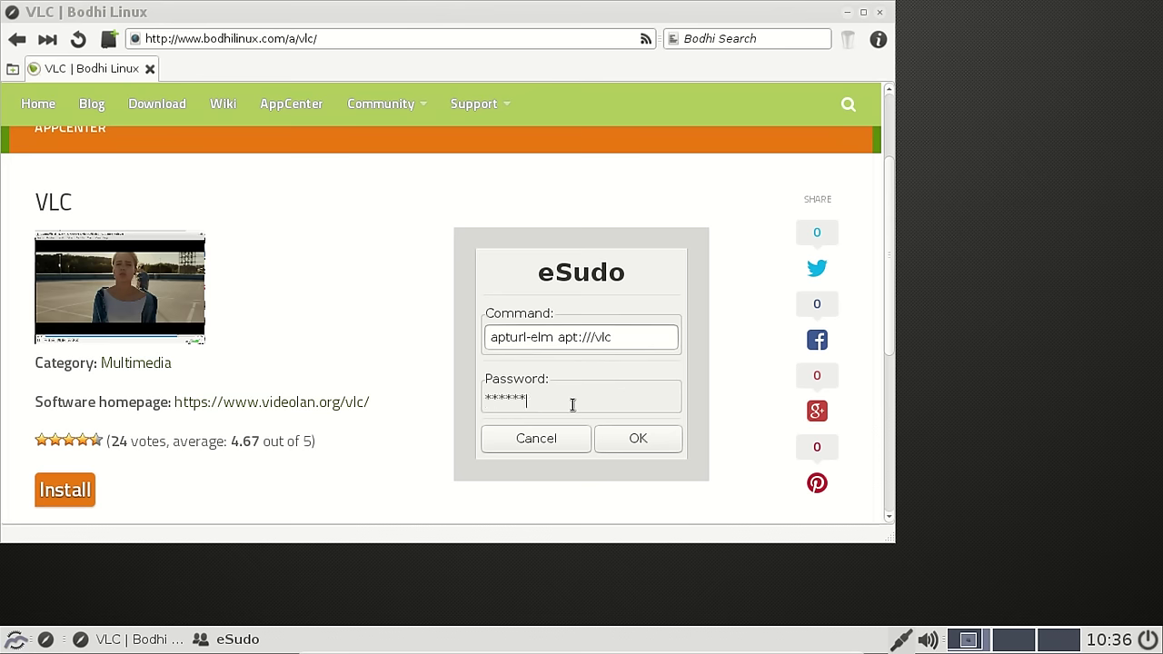
key("Return")
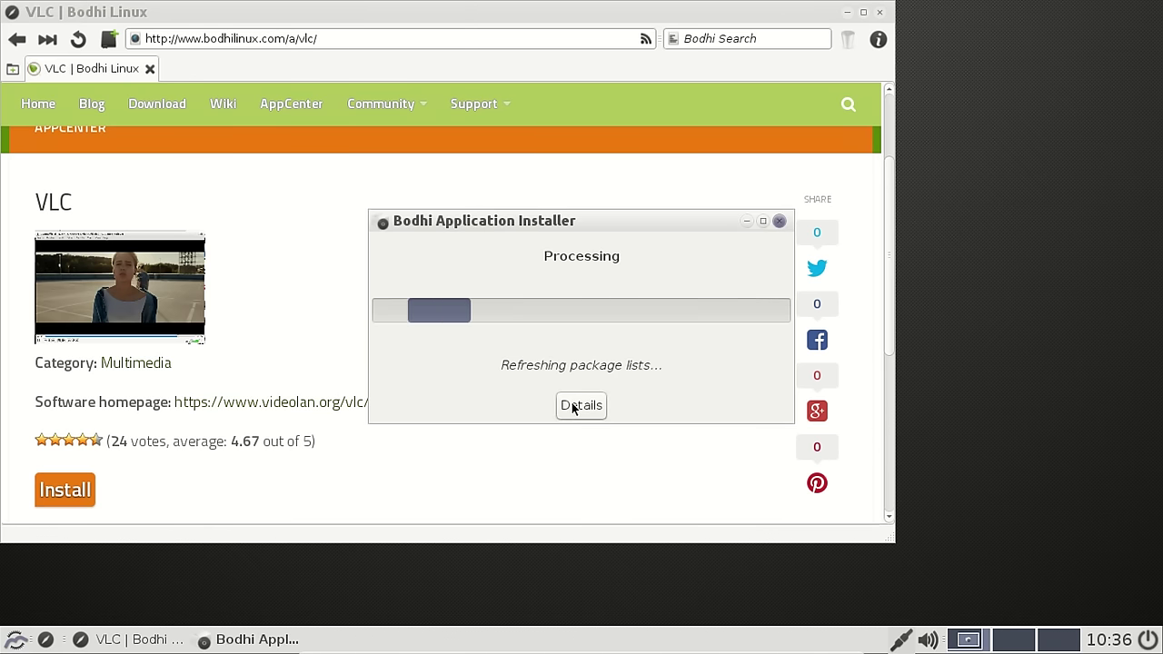
left_click(15, 638)
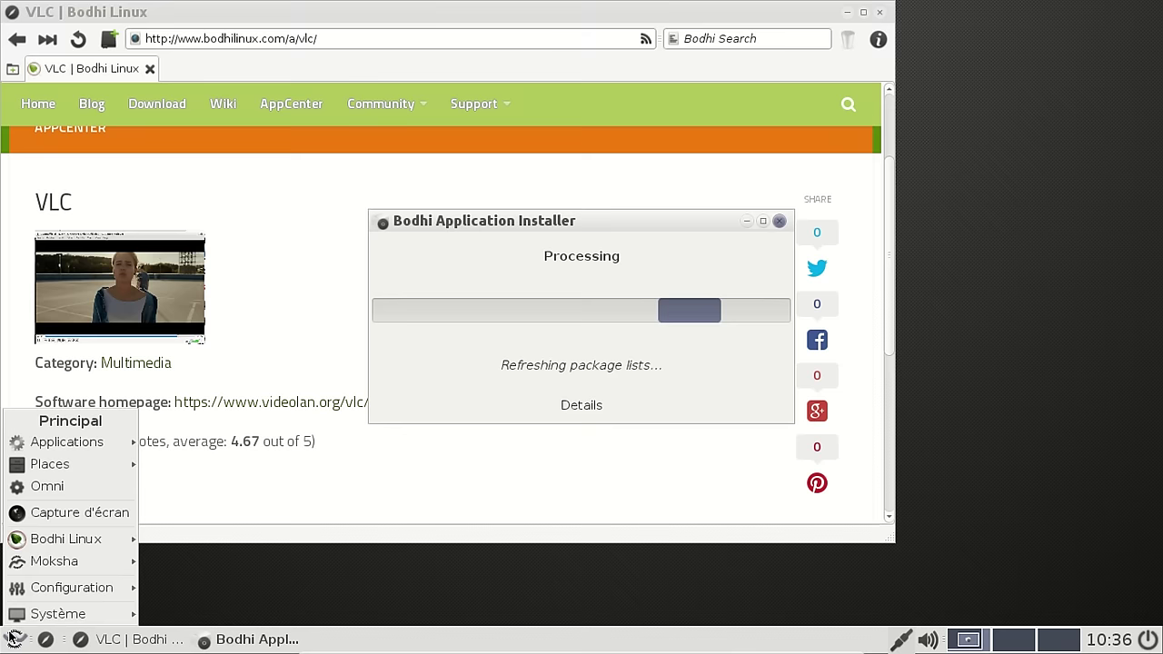
mouse_move(91, 441)
mouse_move(243, 543)
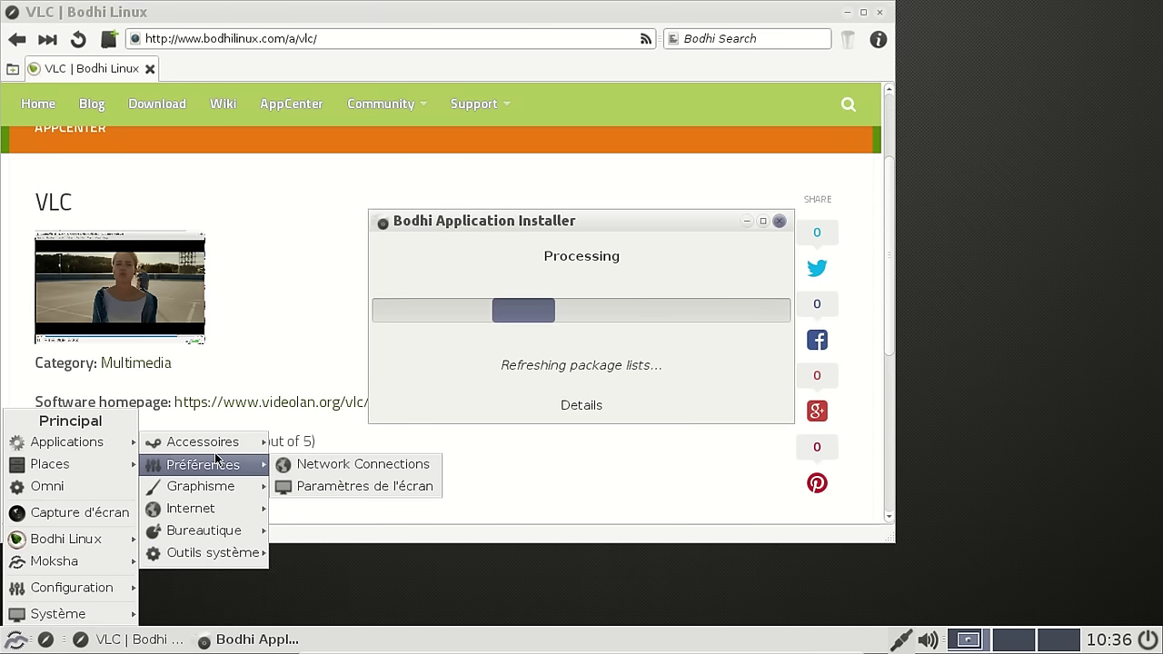
left_click(354, 602)
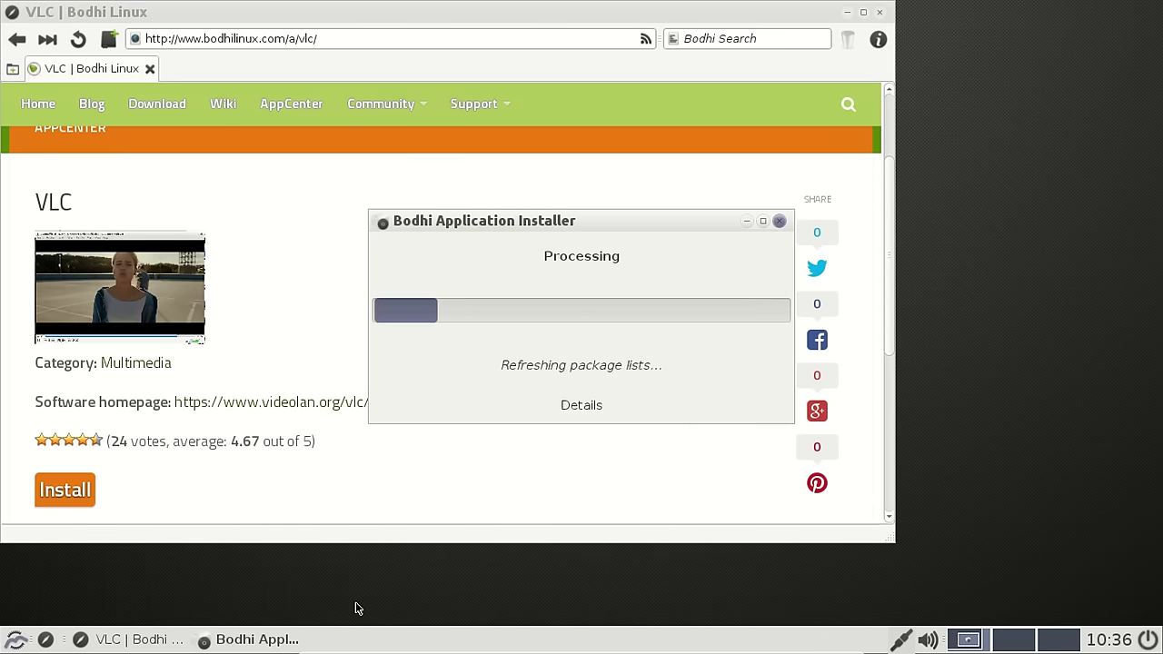
Check the package list refresh details, confirm the installation of vlc, and check the package installation details.
left_click(597, 402)
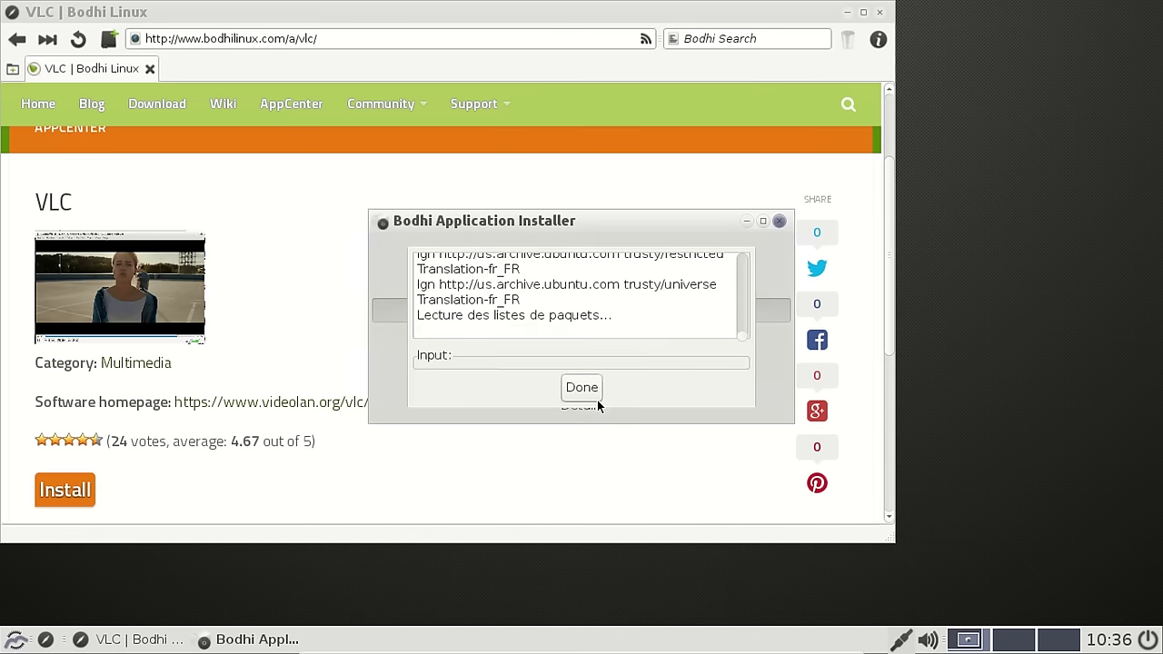
left_click(574, 389)
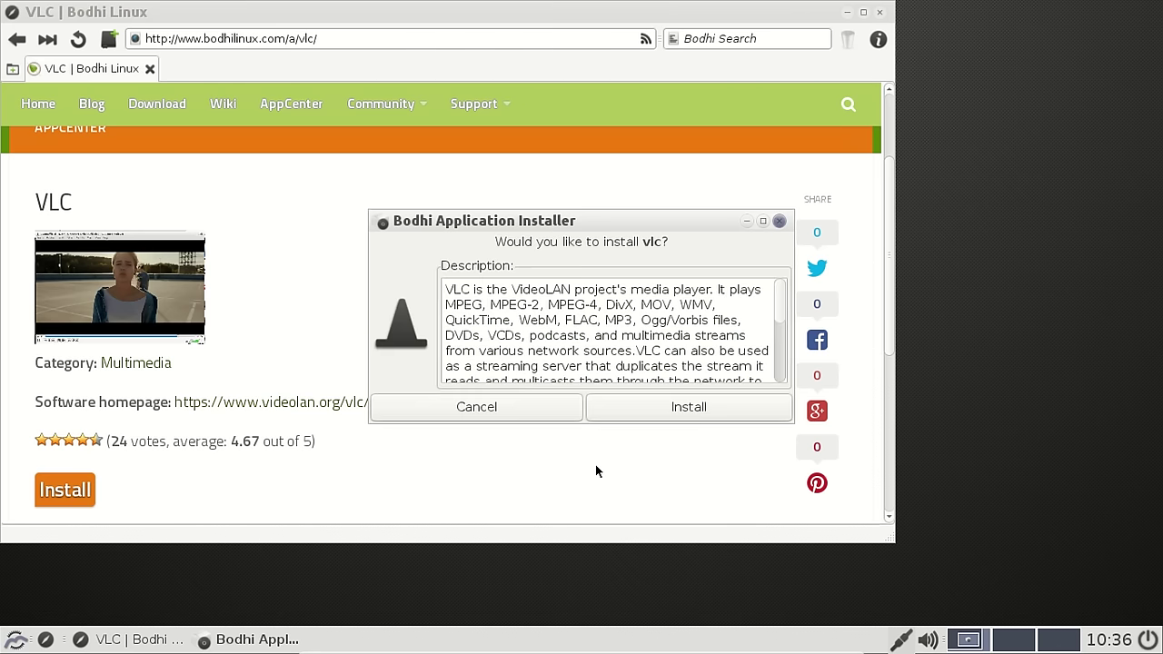
left_click(619, 408)
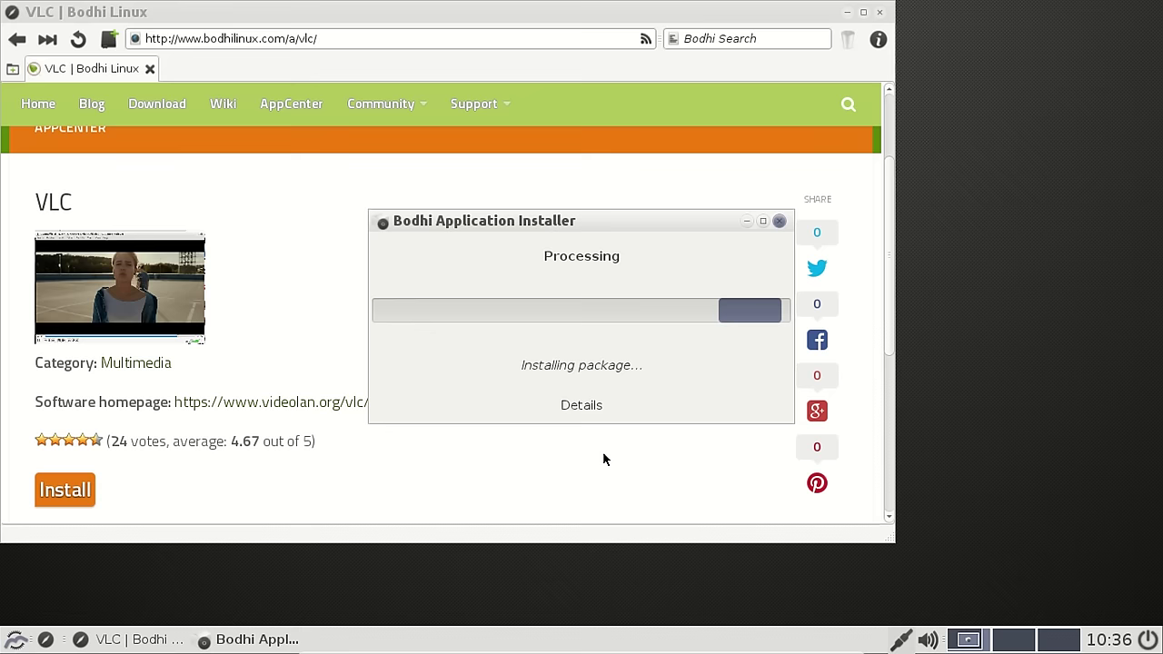
left_click(590, 401)
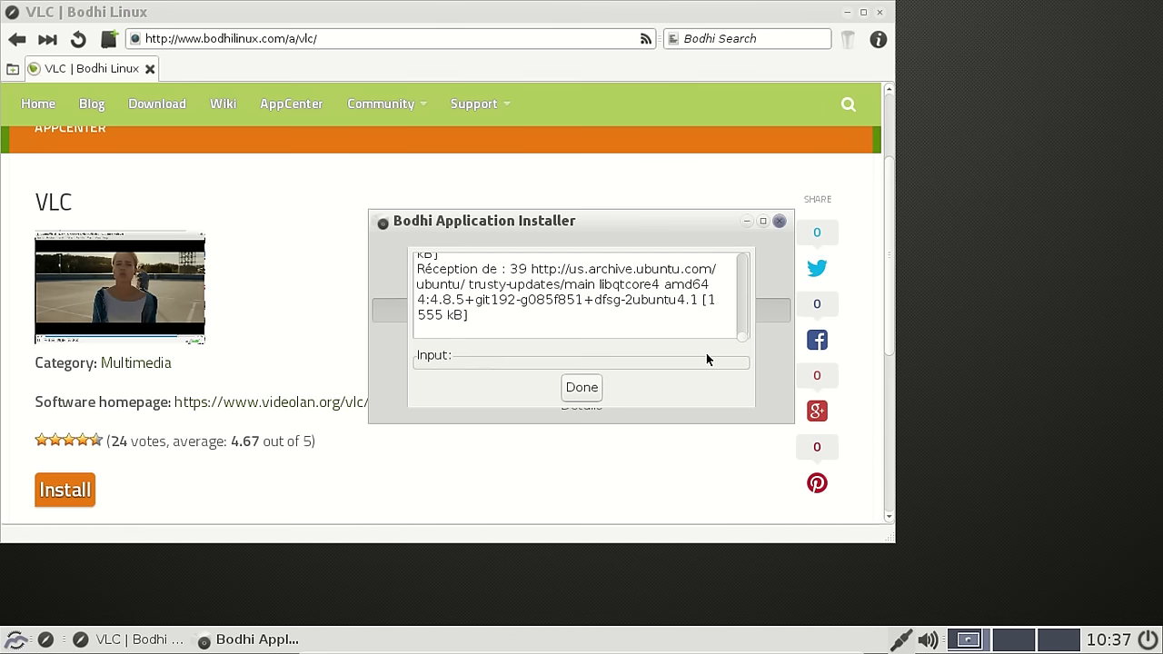
left_click(586, 387)
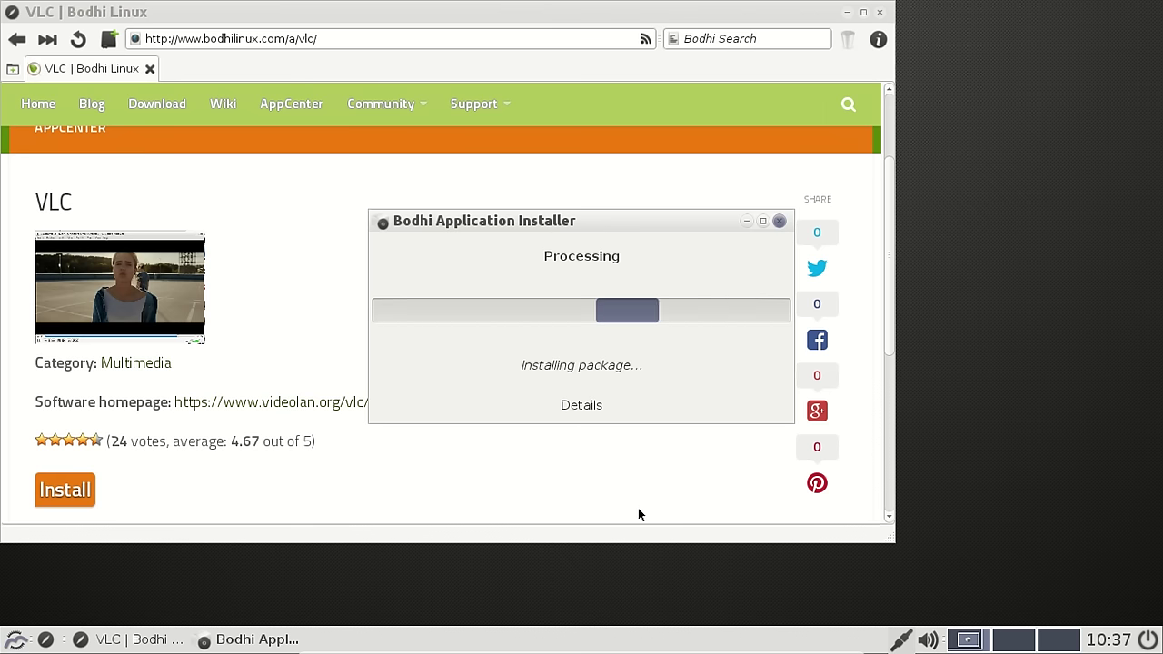
Examine the Moksha main menu's configuration, places, applications and Bodhi Linux entries, and view and close the About Bodhi information.
left_click(14, 643)
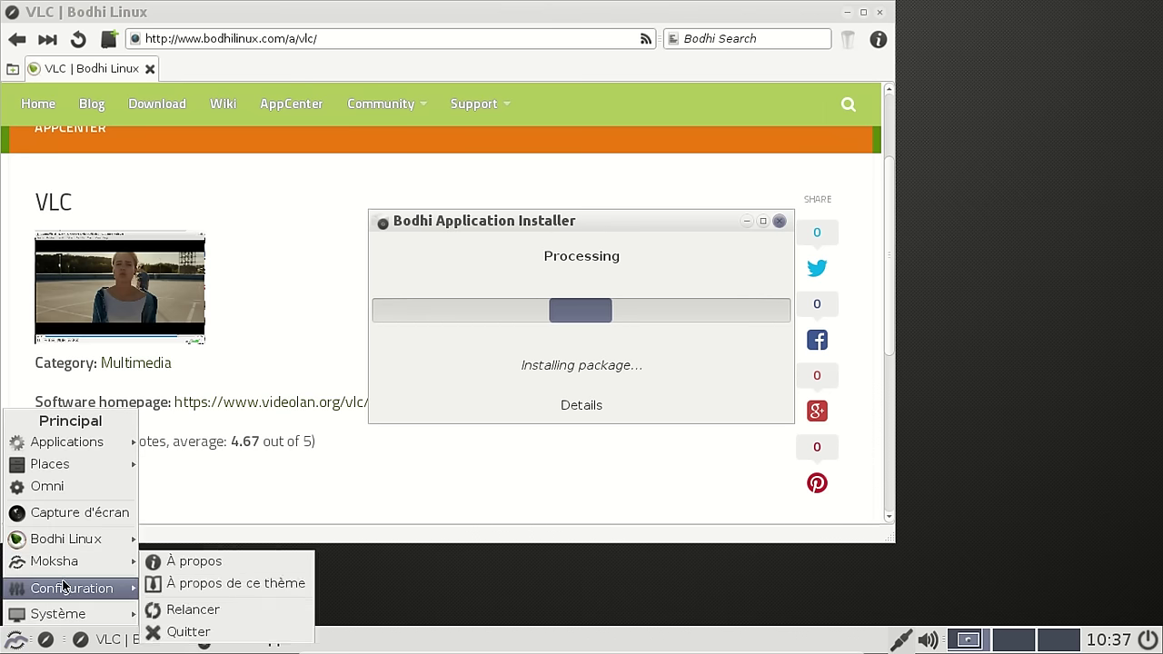
mouse_move(64, 588)
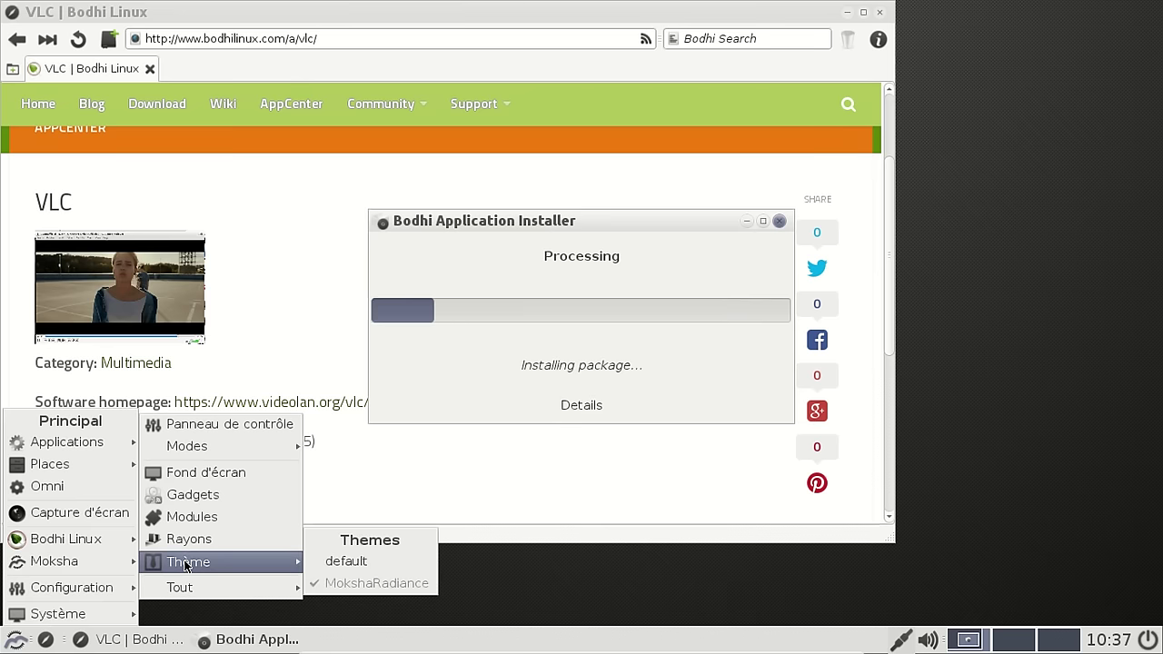
mouse_move(182, 455)
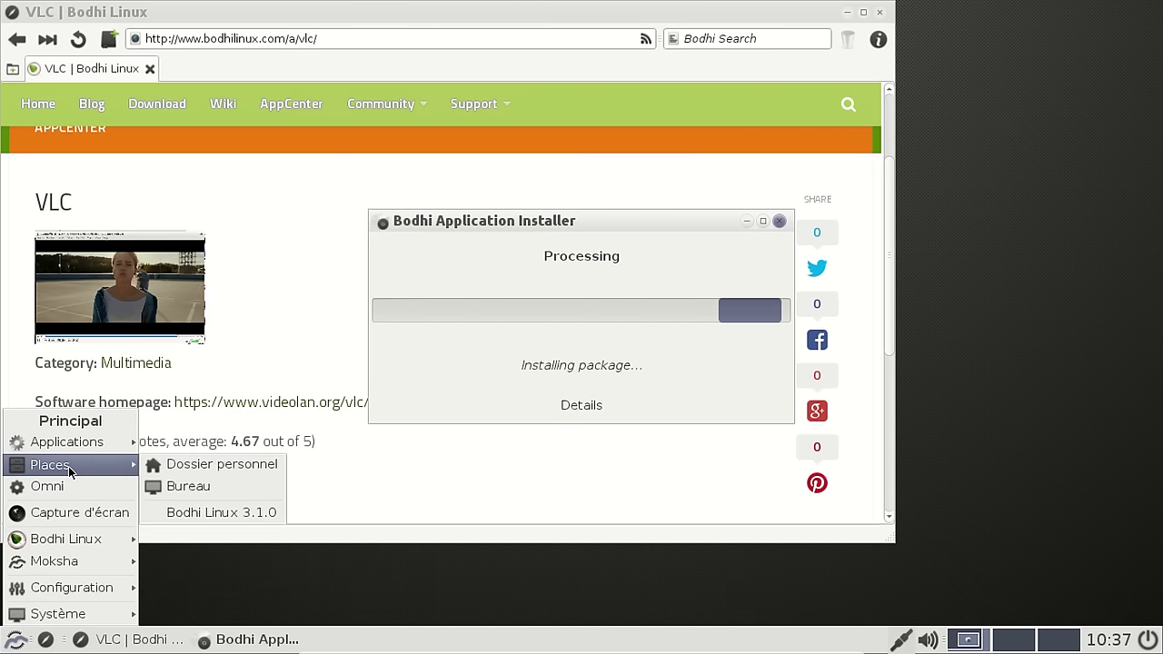
mouse_move(78, 447)
mouse_move(242, 450)
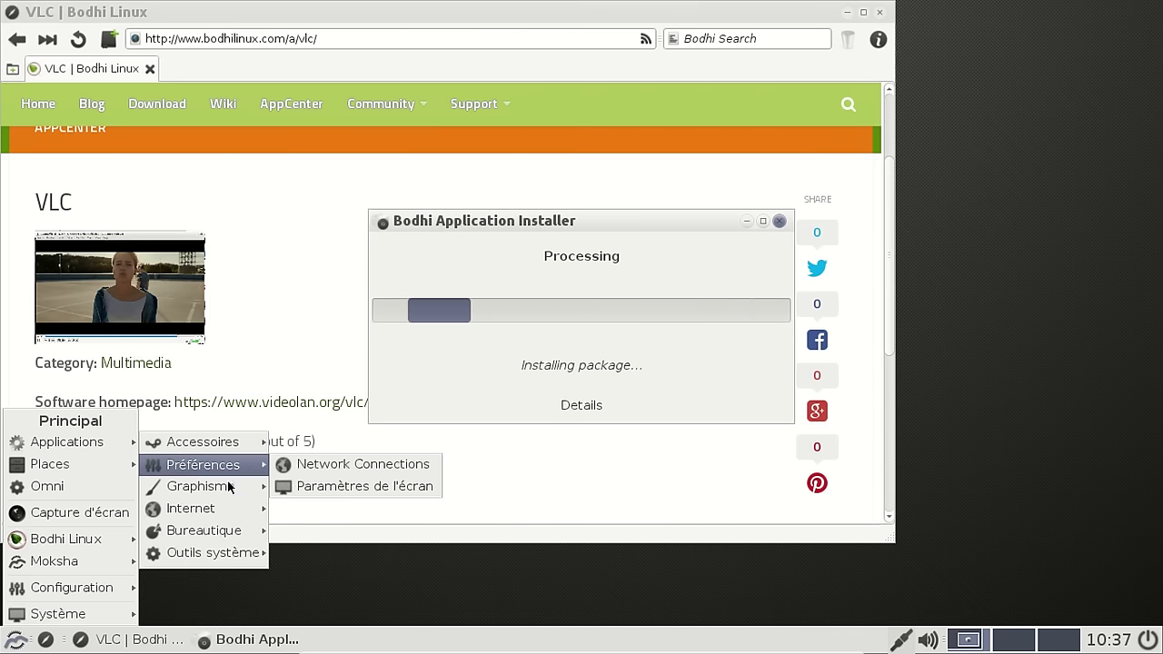
mouse_move(228, 491)
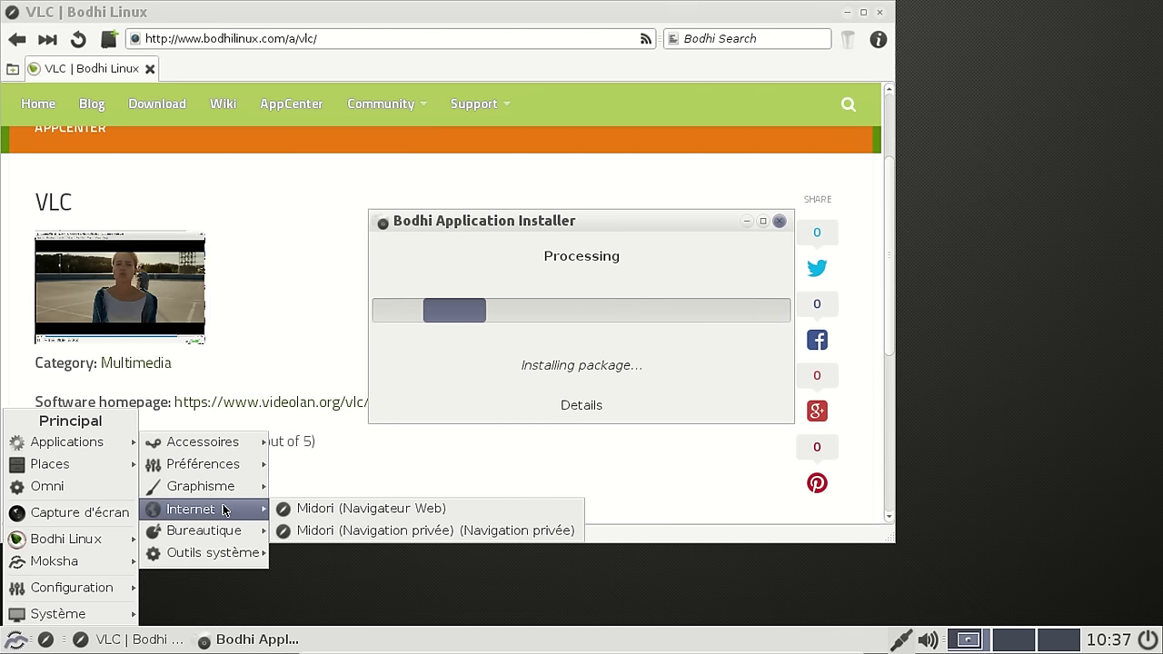
mouse_move(216, 525)
mouse_move(95, 568)
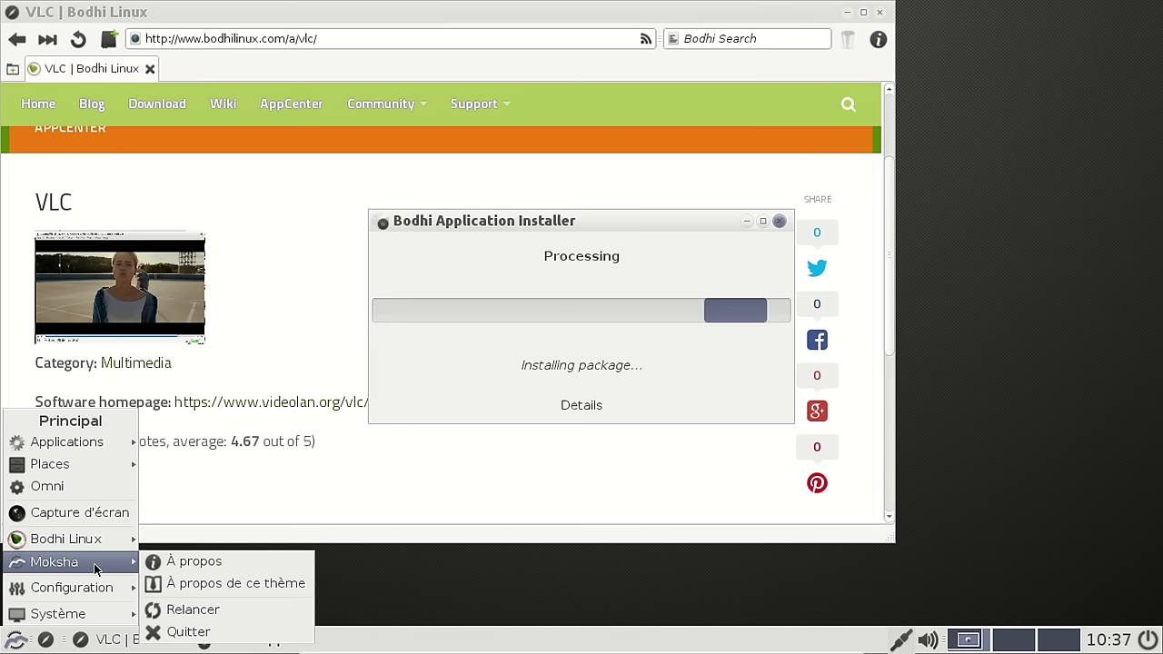
mouse_move(99, 540)
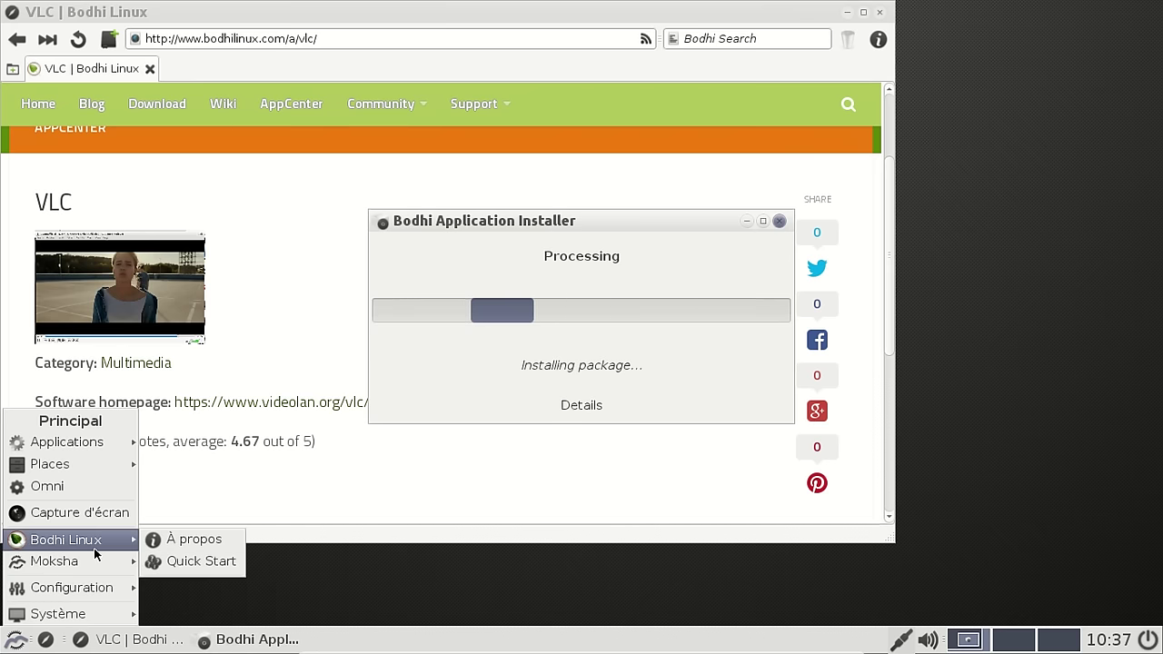
left_click(182, 540)
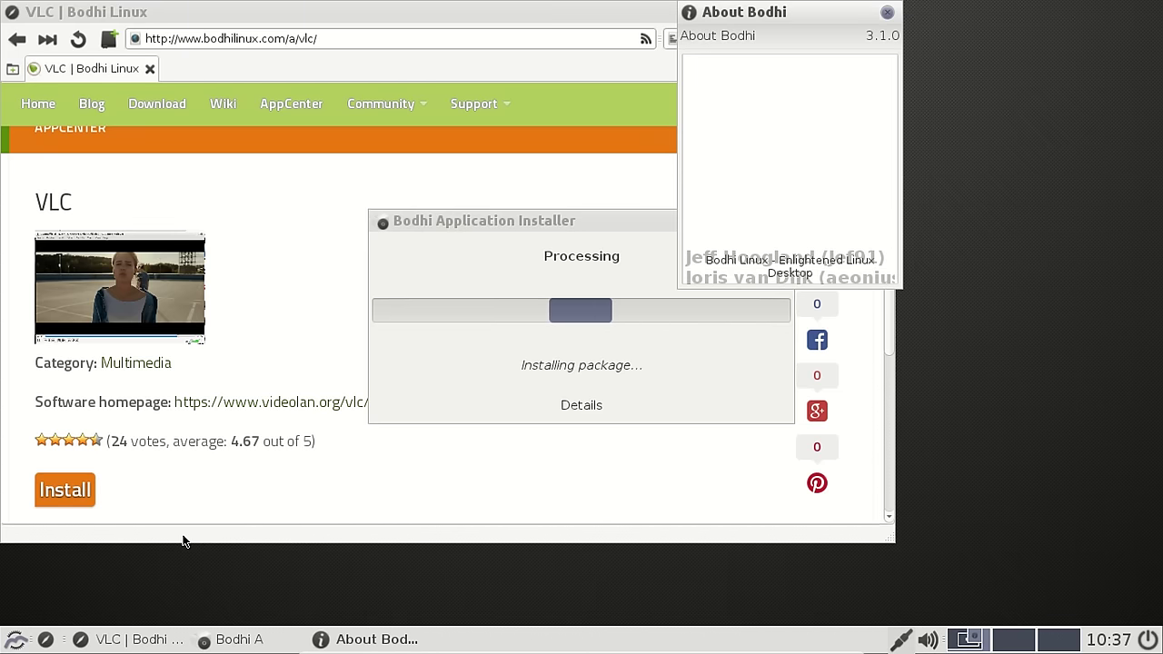
left_click(888, 13)
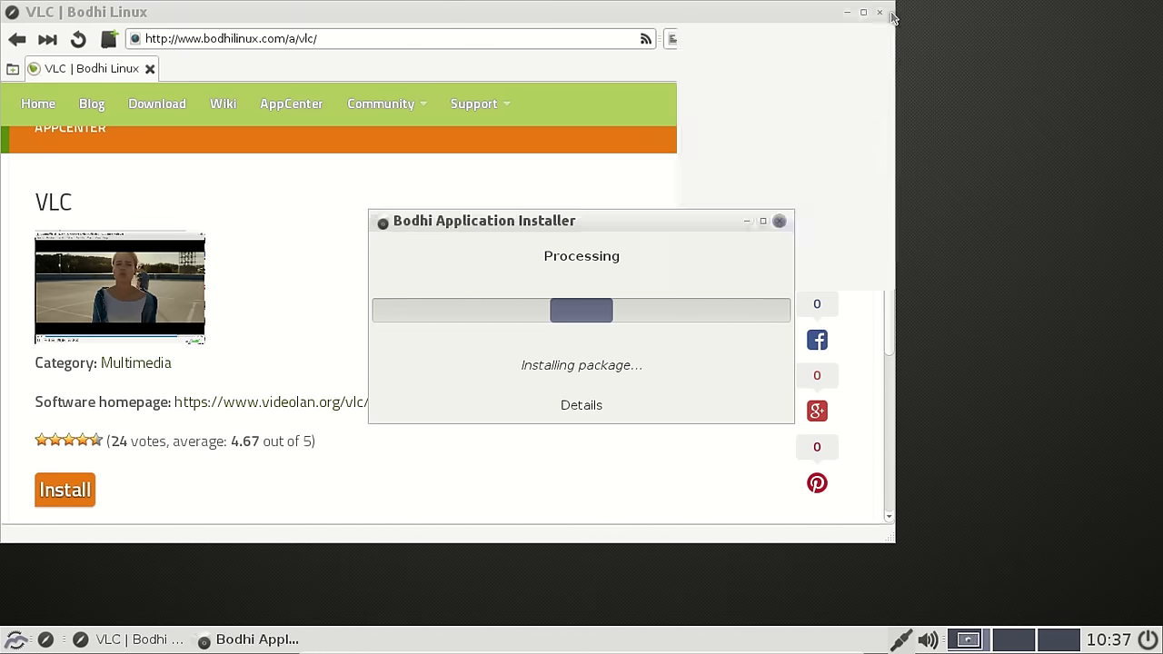
Check the VLC installation details, and close the Bodhi Application Installer and the browser.
left_click(560, 415)
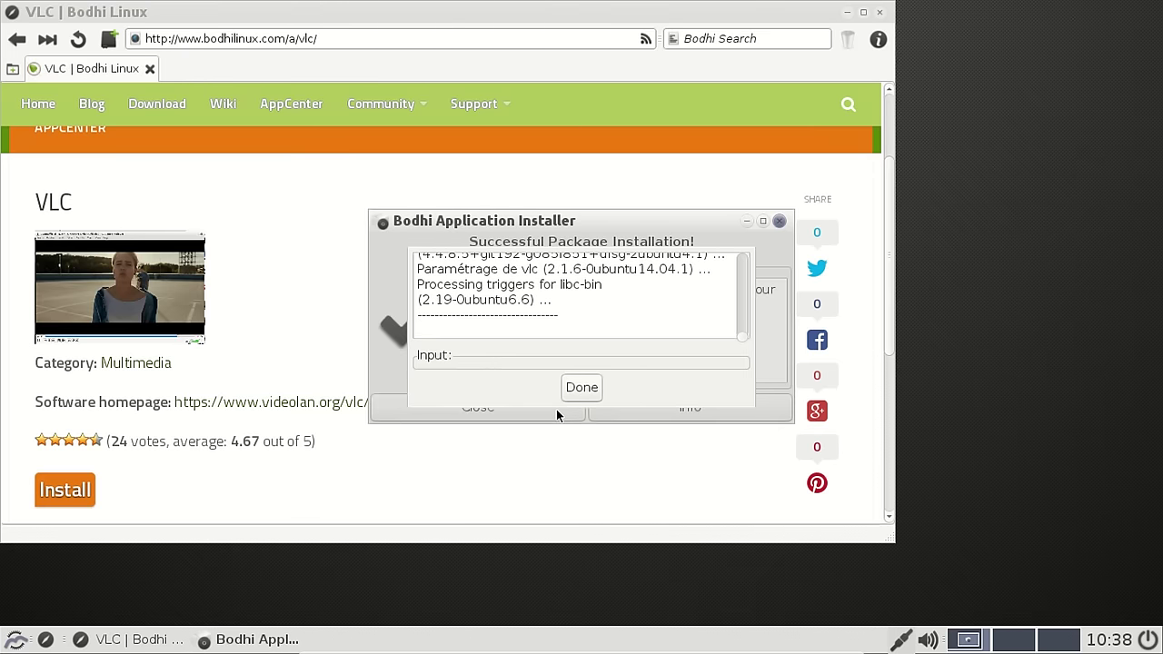
left_click(581, 387)
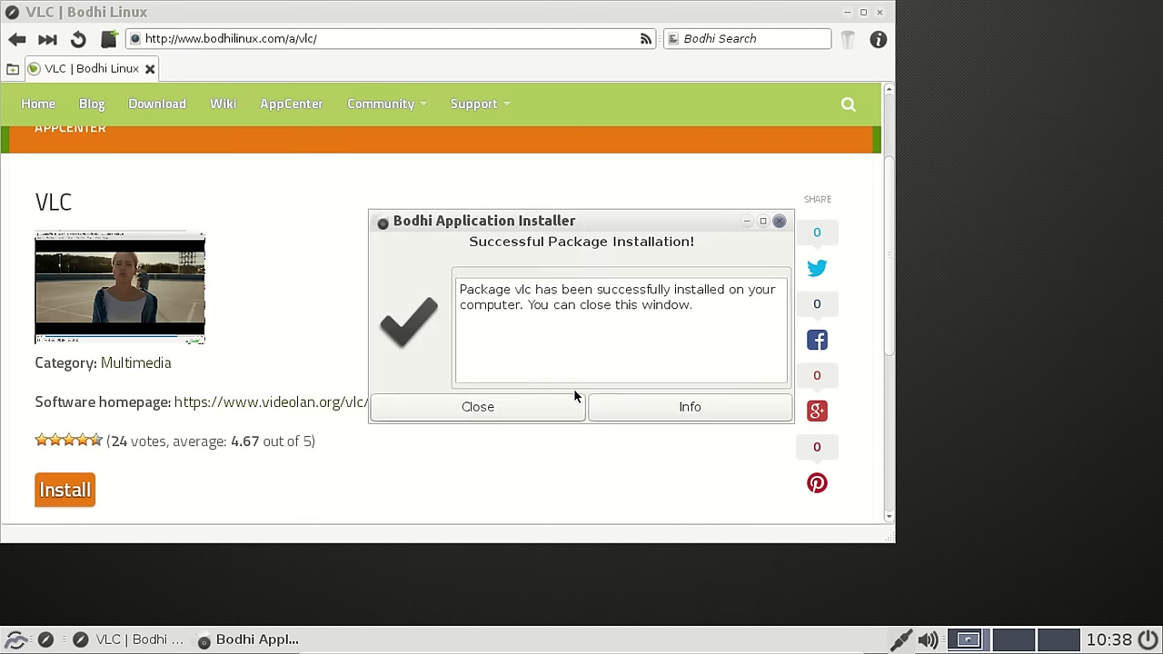
left_click(482, 408)
left_click(880, 13)
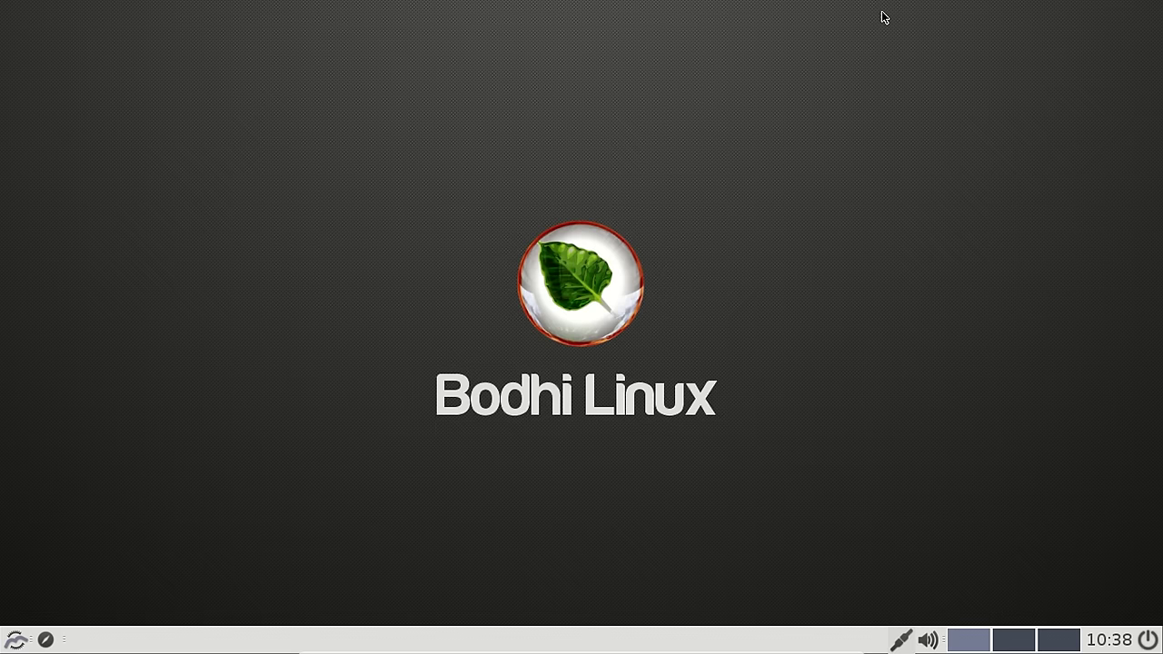
Launch the VLC media player from the sound and video applications and accept its privacy and network dialog.
left_click(16, 639)
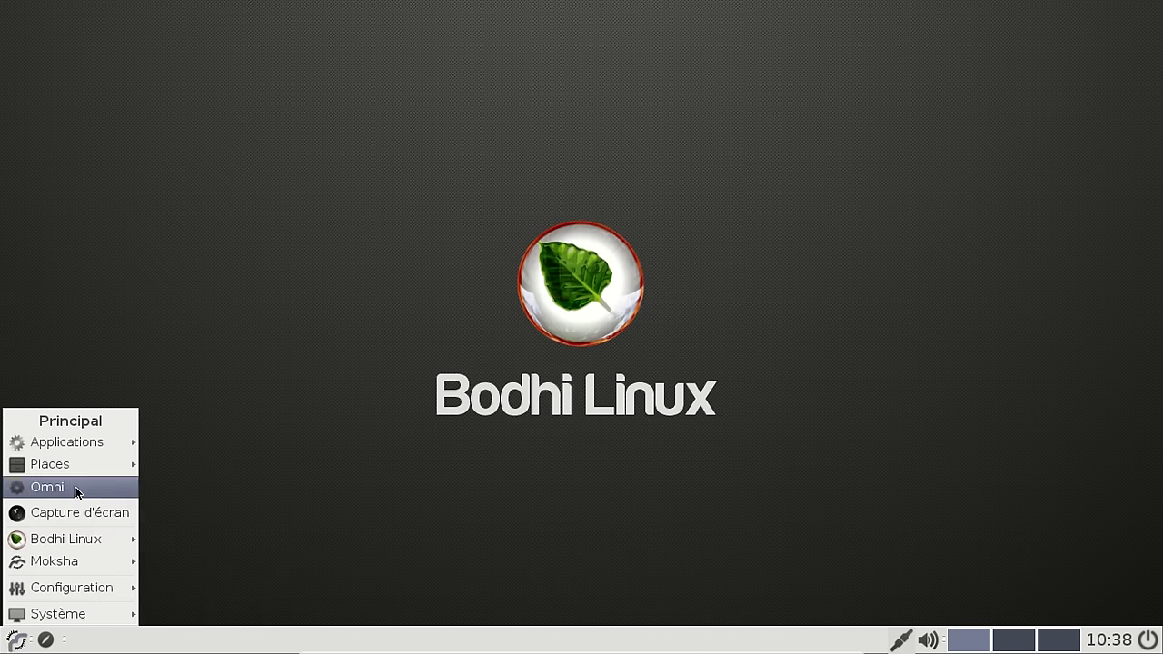
mouse_move(79, 445)
mouse_move(222, 534)
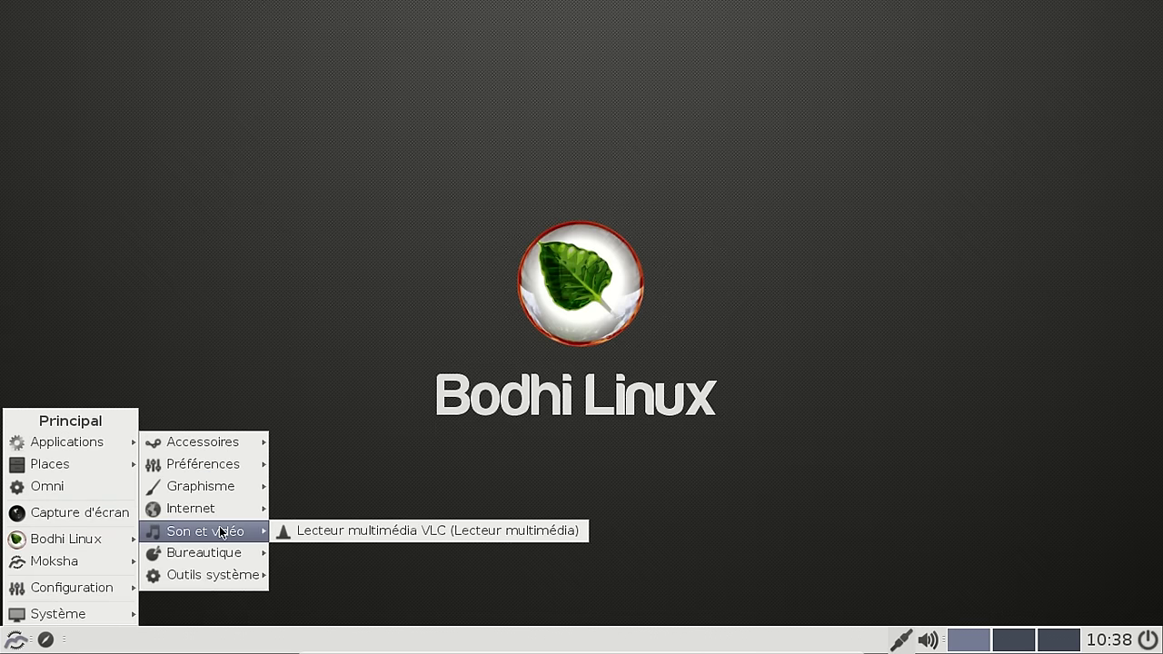
left_click(337, 532)
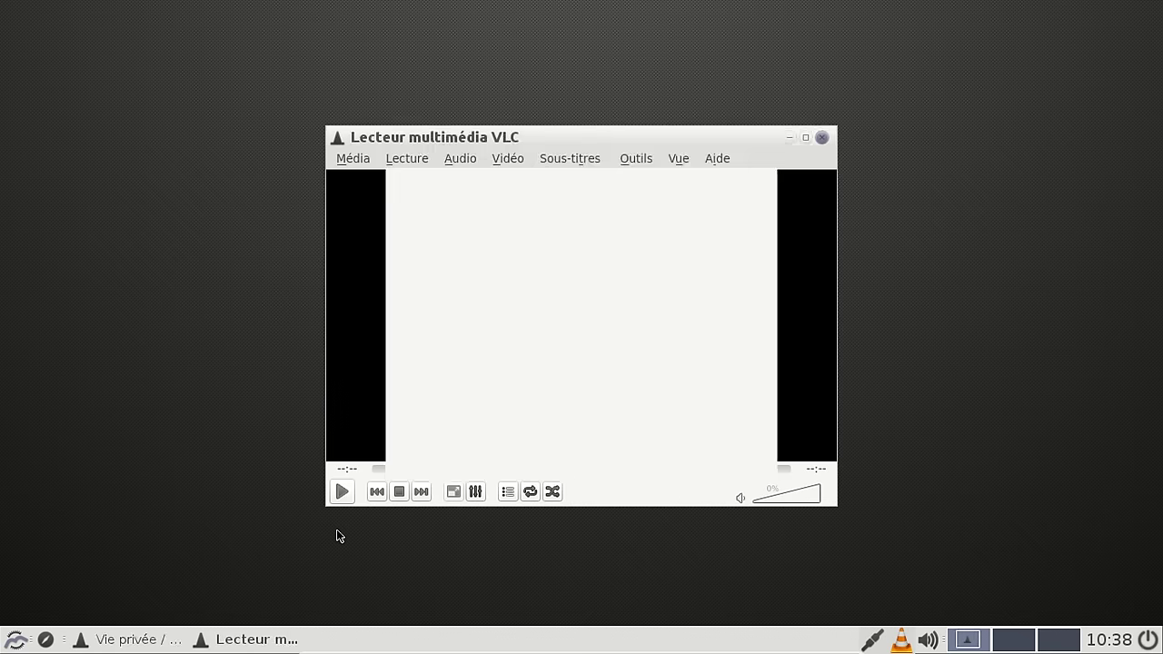
left_click(734, 459)
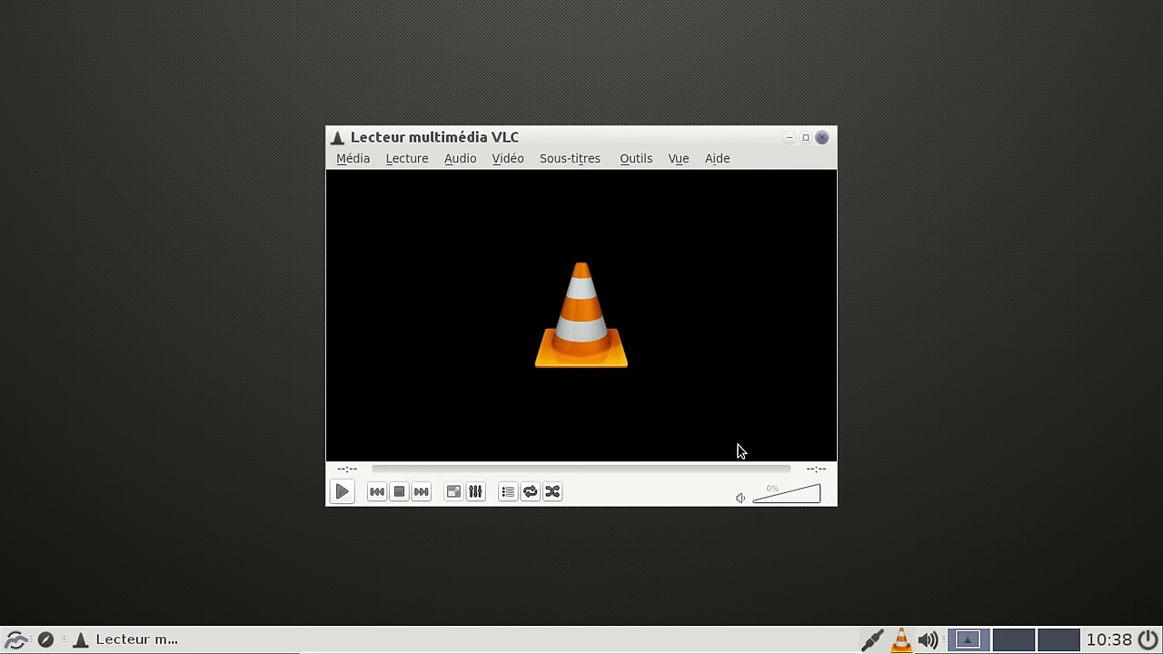
View VLC's About information and close the media player.
left_click(709, 161)
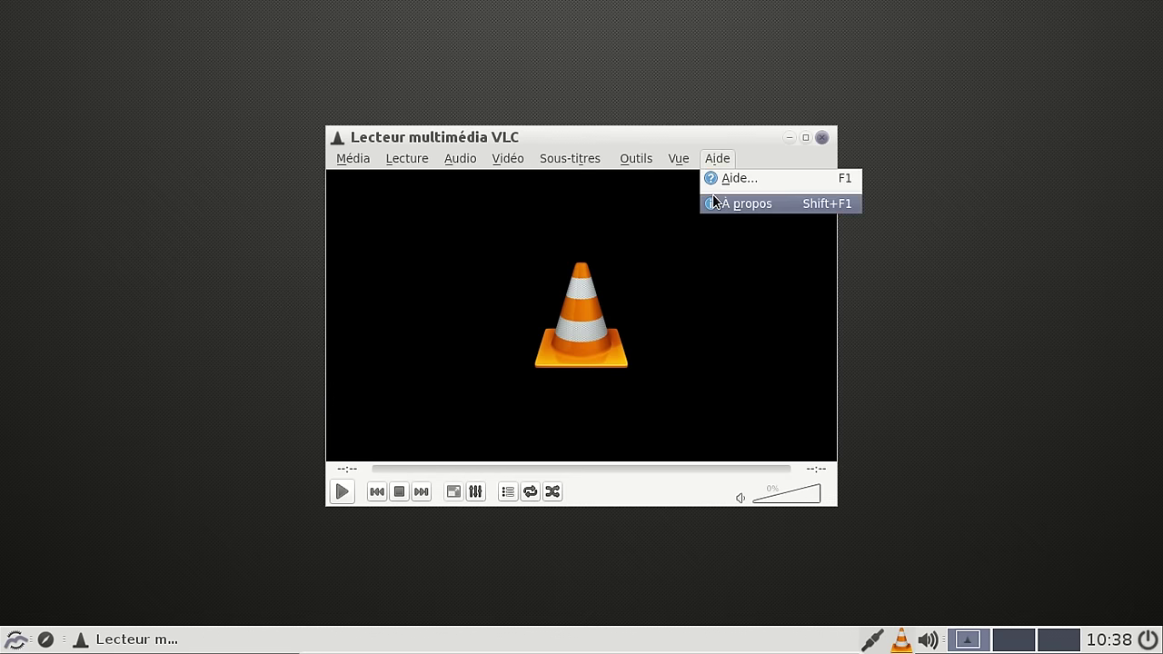
left_click(712, 193)
left_click(885, 156)
left_click(823, 139)
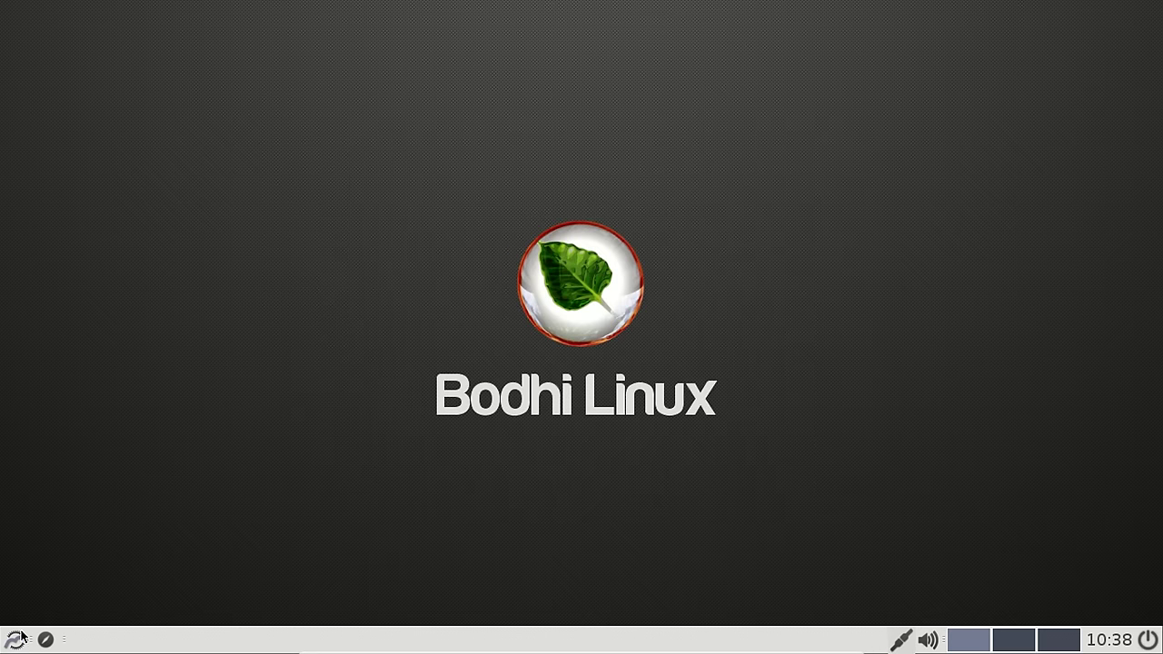
Look through the application categories and open the Terminology terminal from the system tools.
left_click(20, 636)
mouse_move(64, 441)
mouse_move(186, 581)
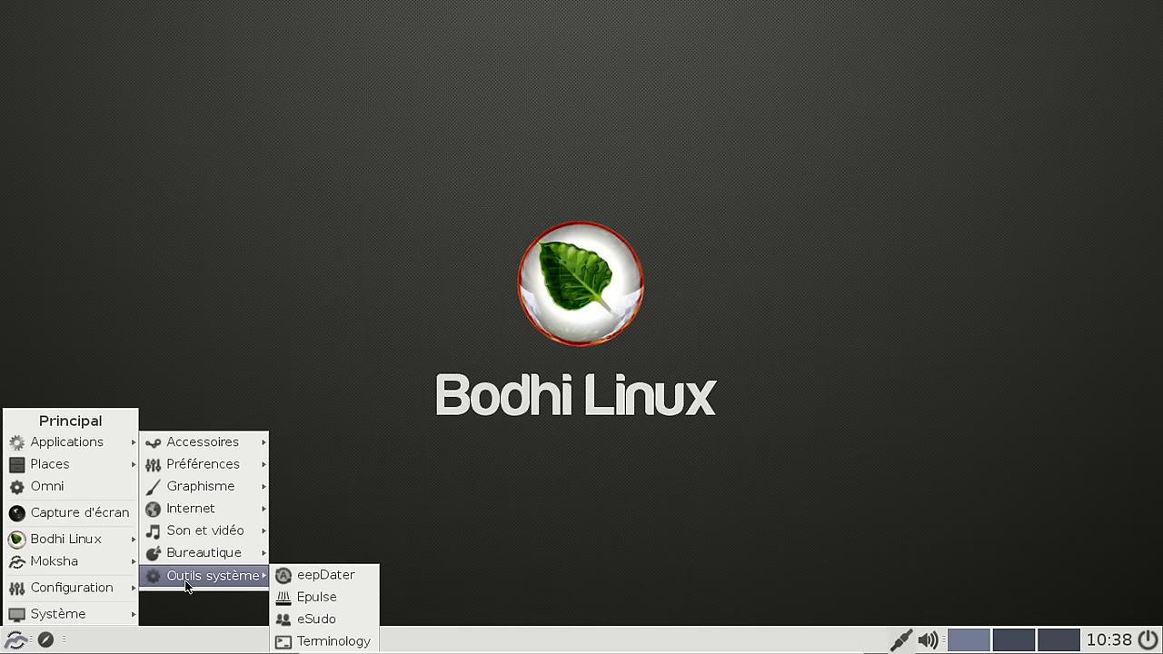
mouse_move(194, 555)
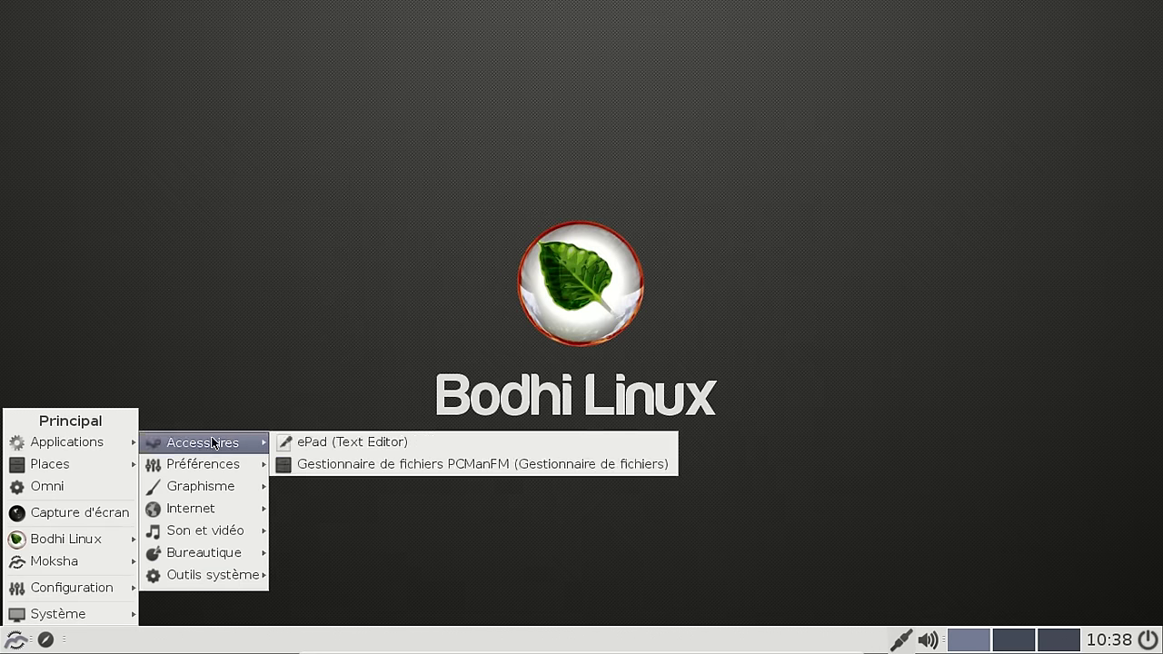
mouse_move(227, 576)
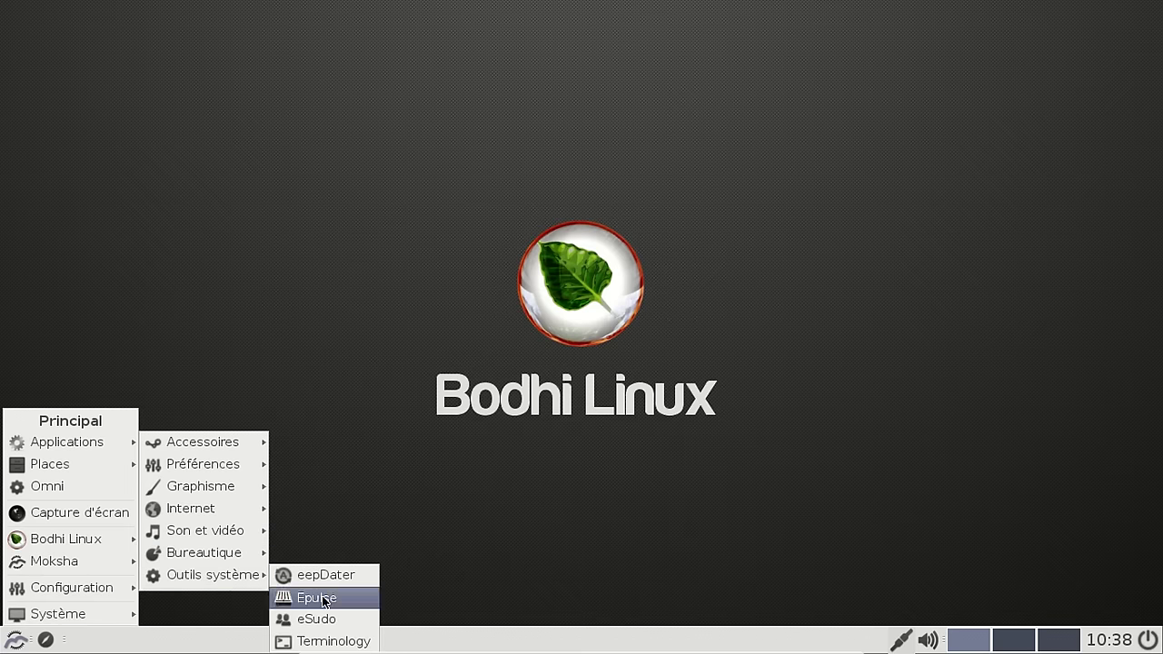
left_click(334, 641)
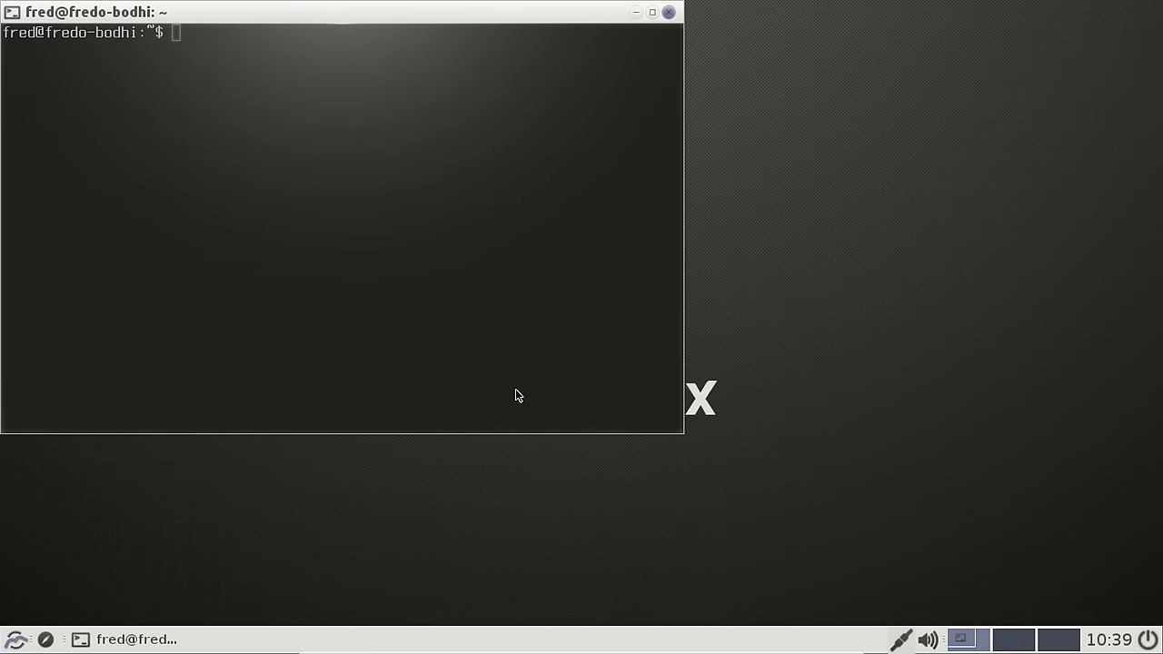
Try to start Synaptic with "sudo synaptic &", interrupt it, and retry with "sudo synaptic", entering the account password.
type("sudo syn")
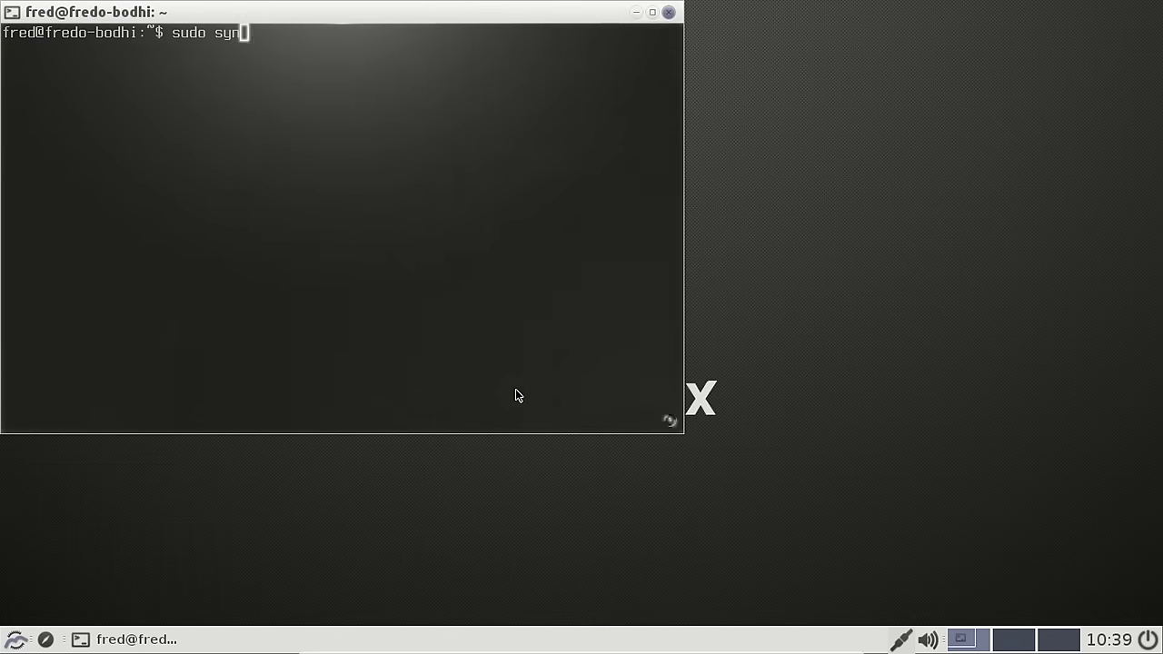
type("aptic &")
key("Return")
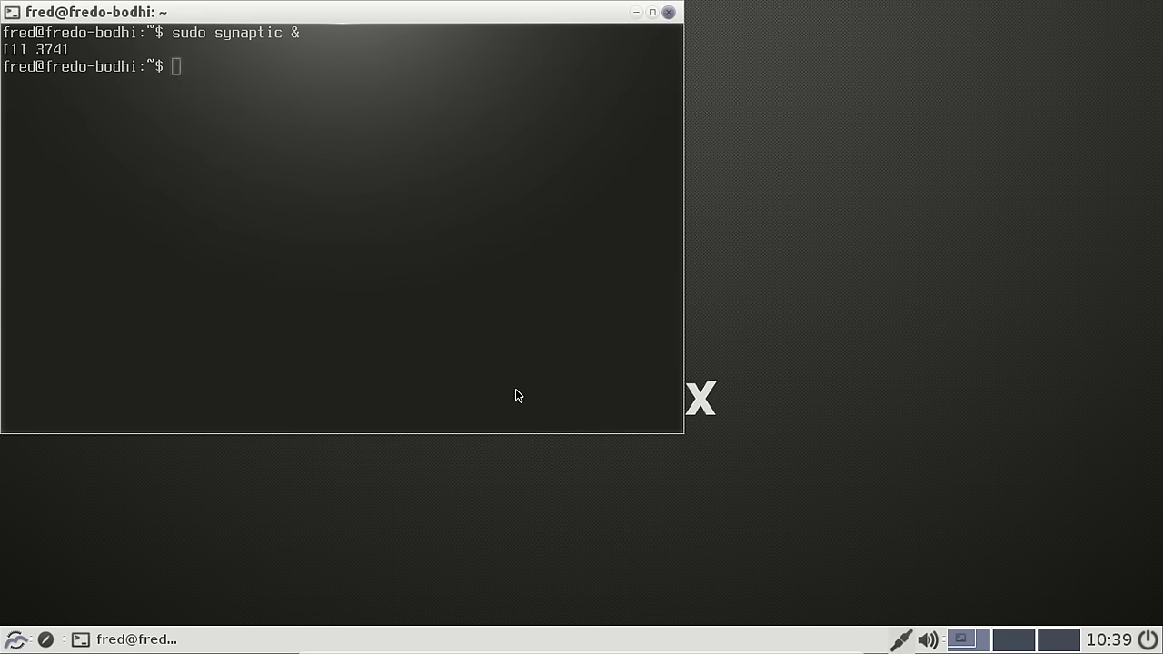
key("ctrl+c")
key("Up")
key("Return")
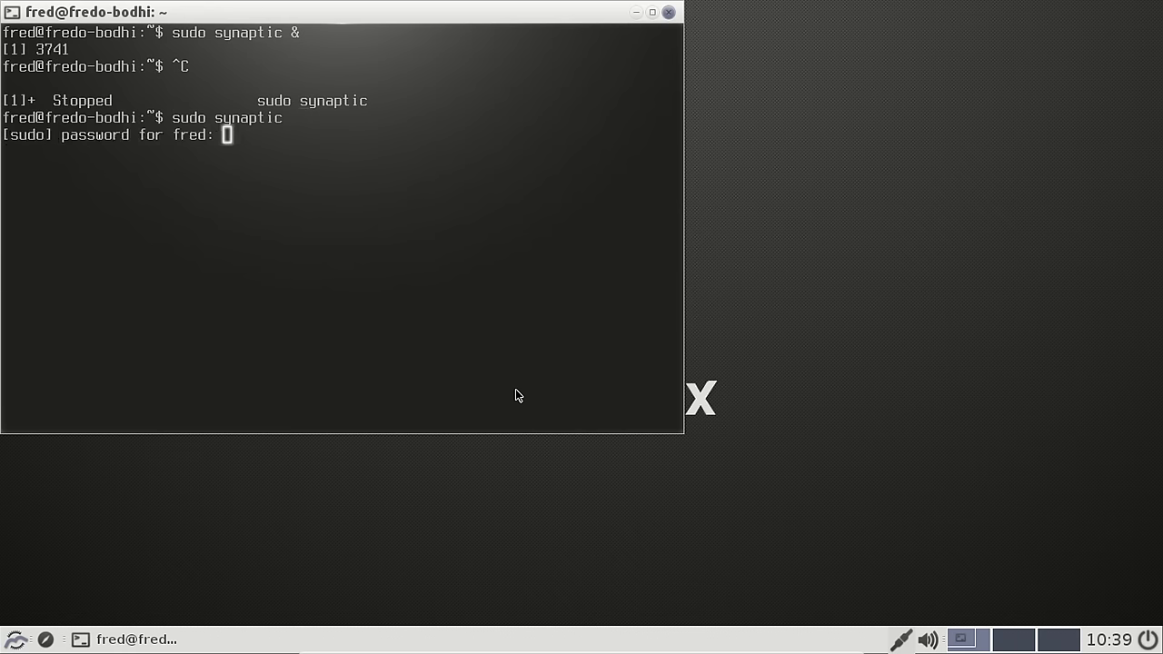
key("Return")
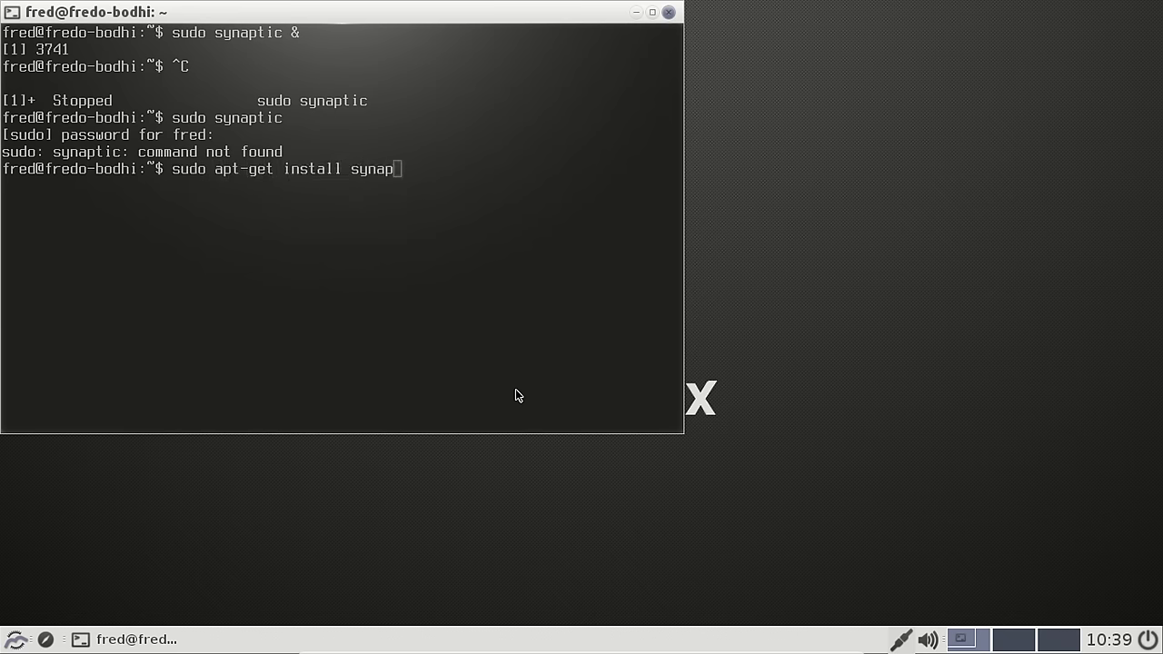
Install Synaptic with "sudo apt-get install synaptic", confirm the installation, and exit the terminal.
key("Return")
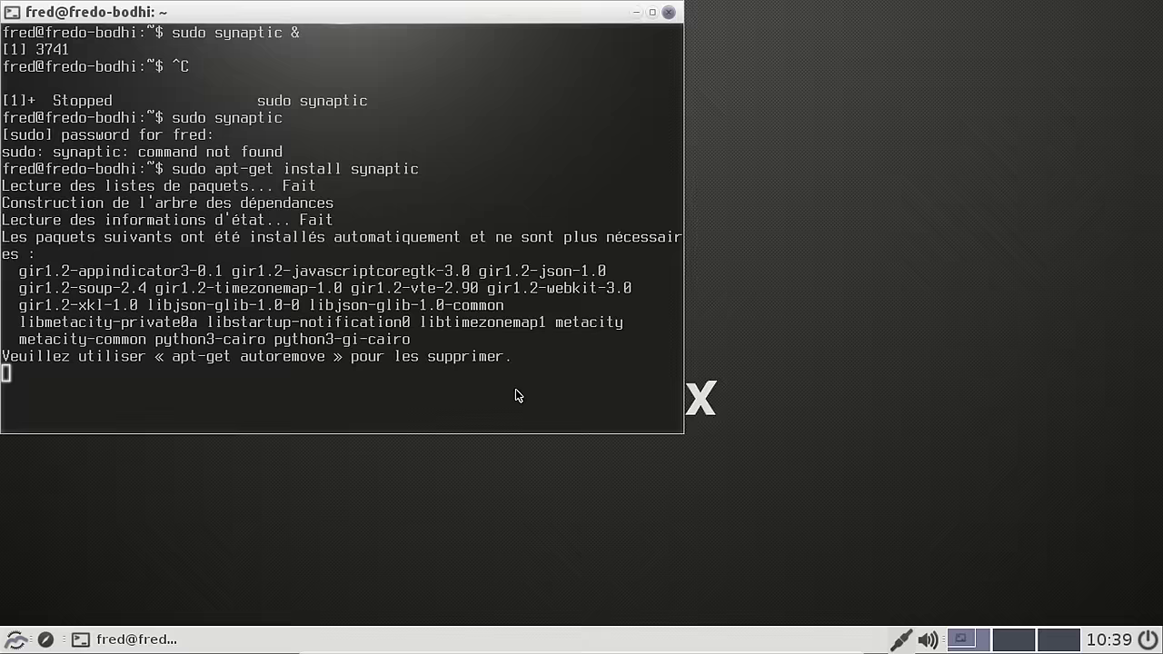
key("Return")
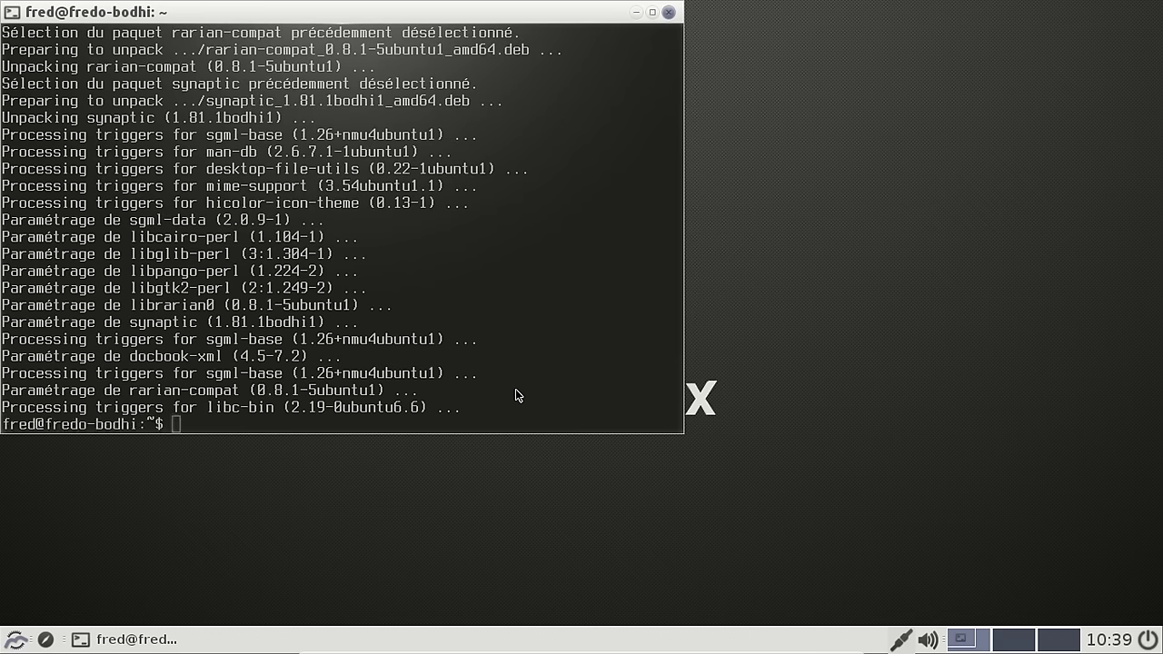
type("exit")
key("Return")
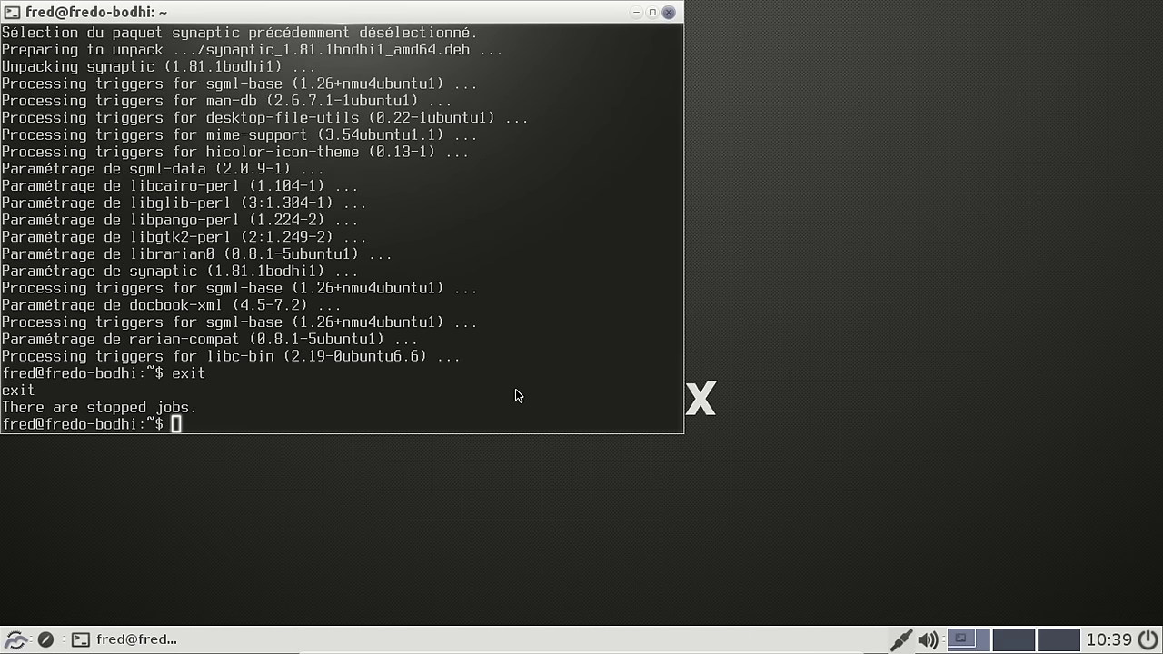
type("exit")
key("Return")
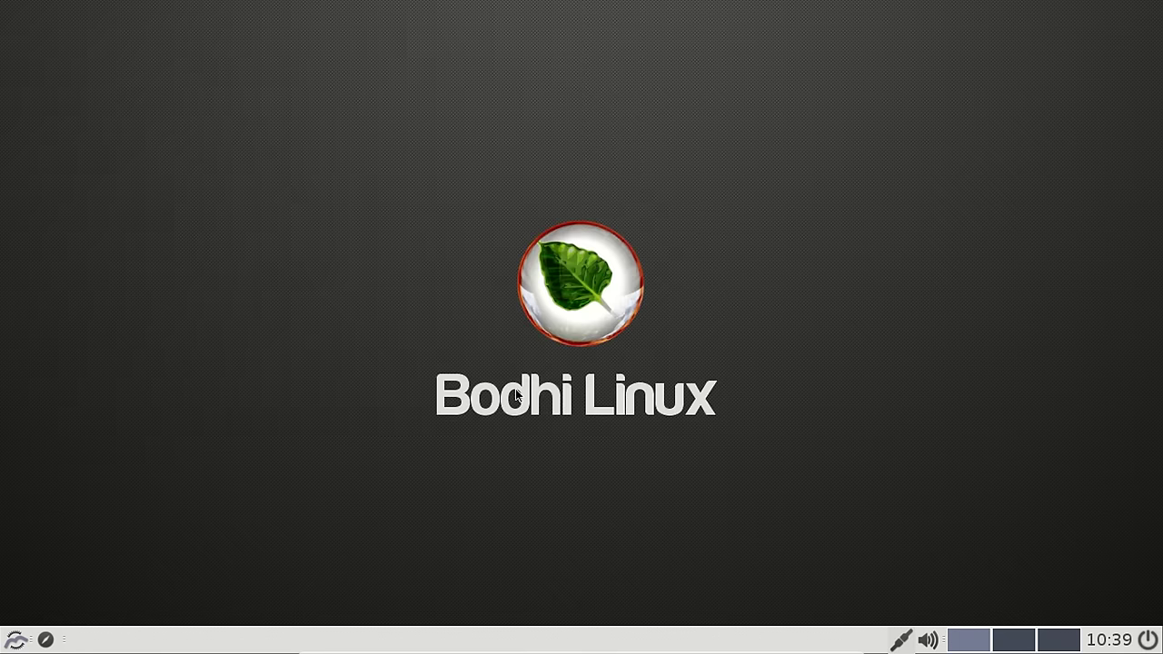
Launch Synaptic from the Autre applications, dismiss its startup dialogs, look at the package list and close it.
left_click(16, 639)
mouse_move(64, 445)
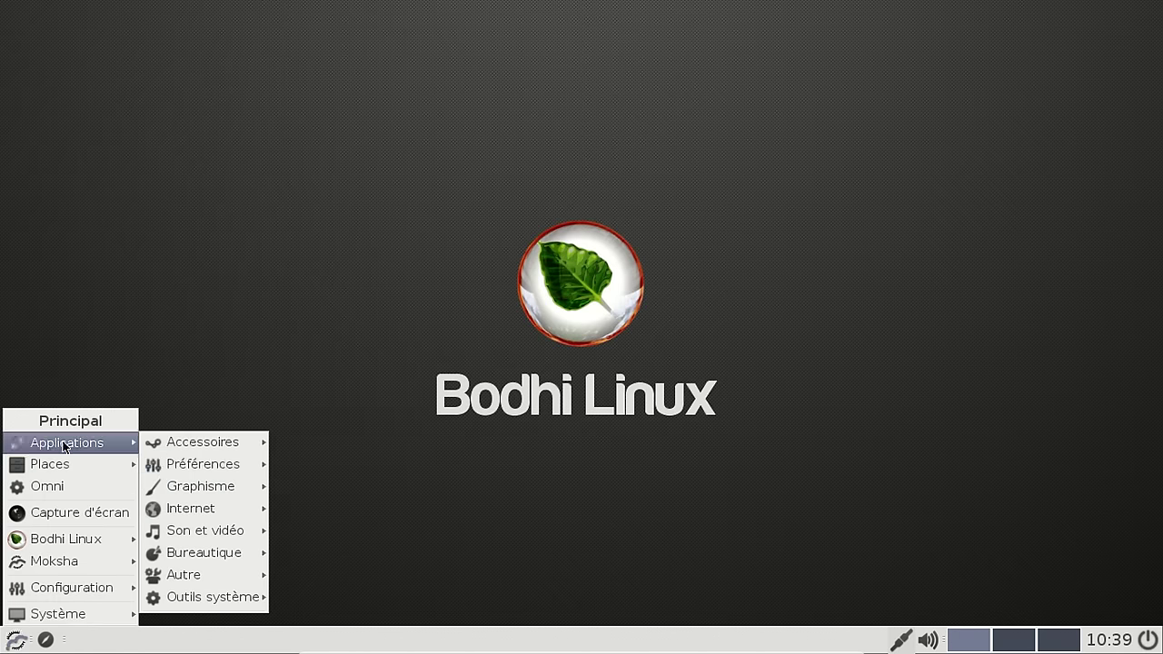
mouse_move(217, 606)
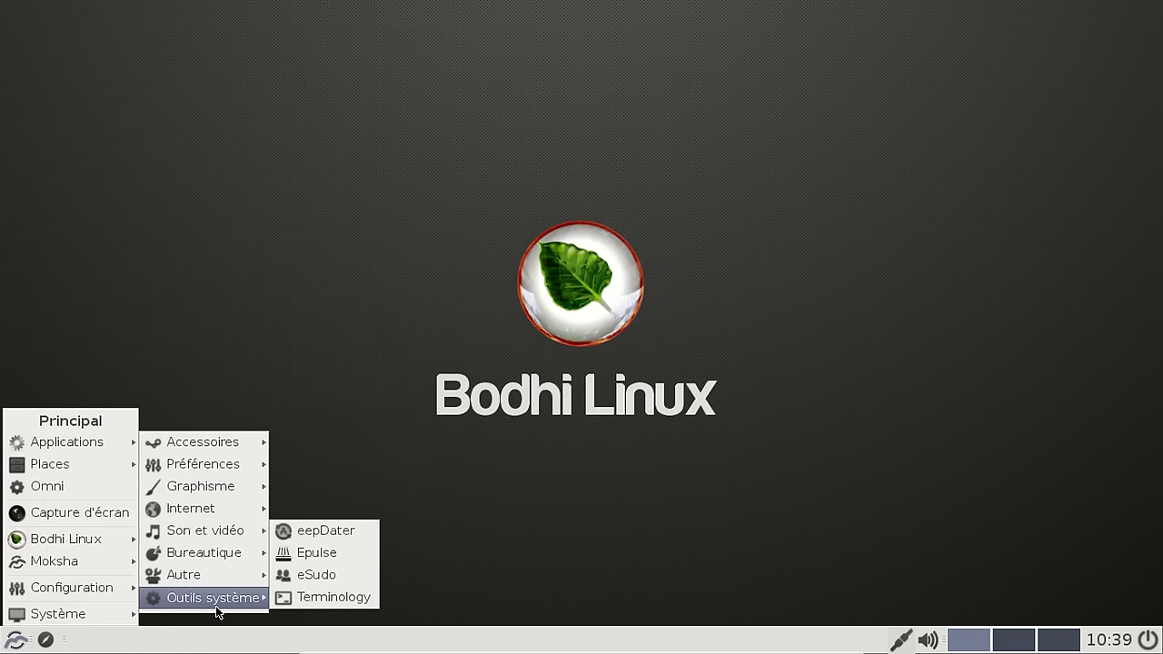
mouse_move(216, 582)
left_click(391, 570)
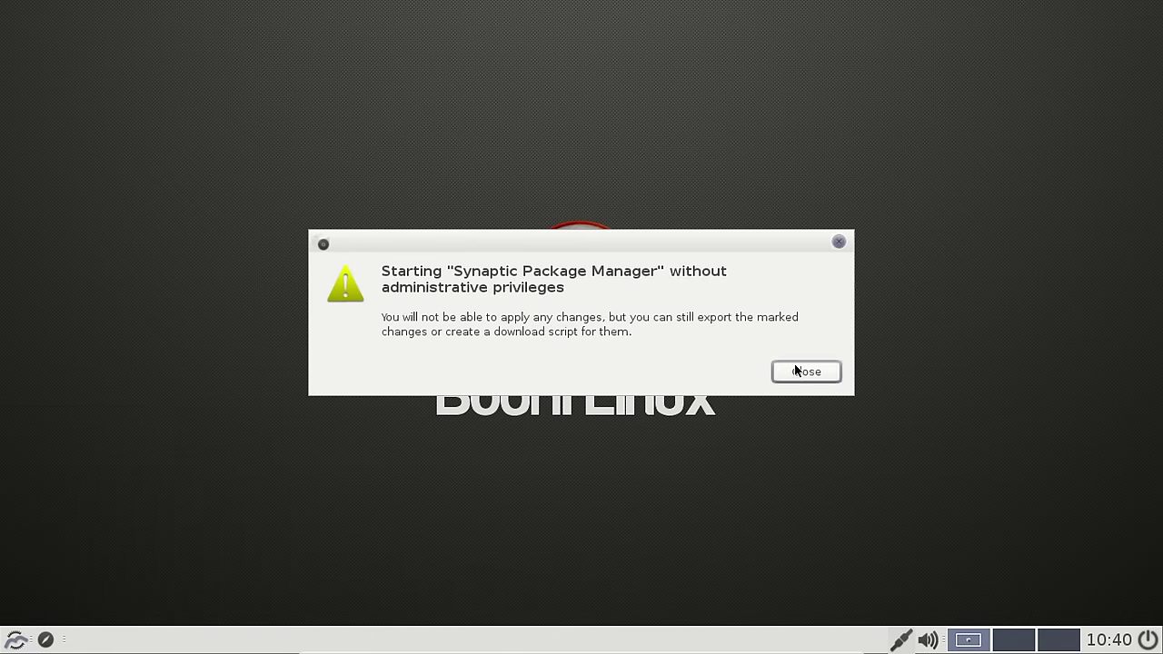
left_click(839, 244)
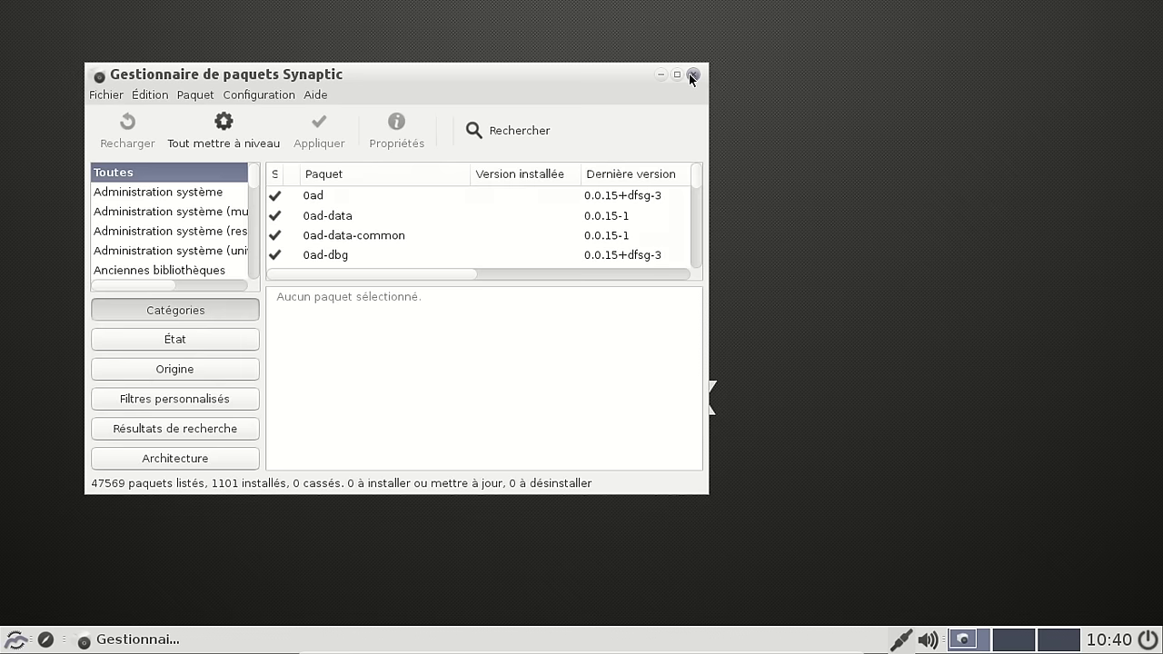
left_click(809, 450)
left_click(691, 75)
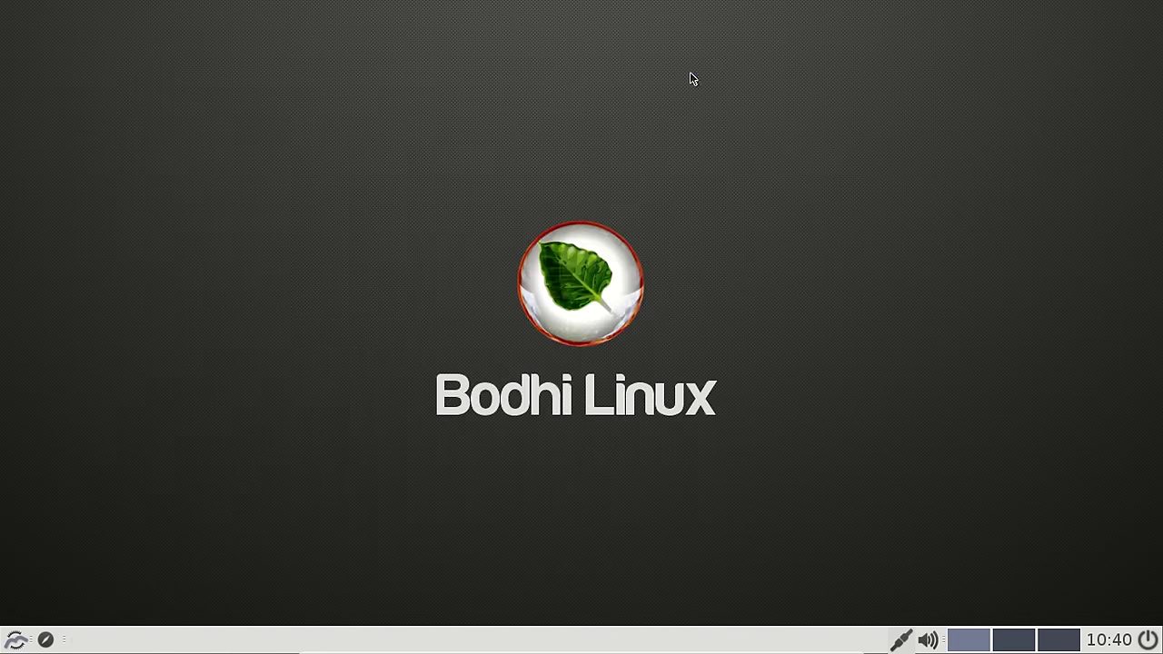
Open the Terminology terminal from the system tools and start Synaptic with "sudo synaptic", entering the account password.
left_click(15, 639)
mouse_move(124, 443)
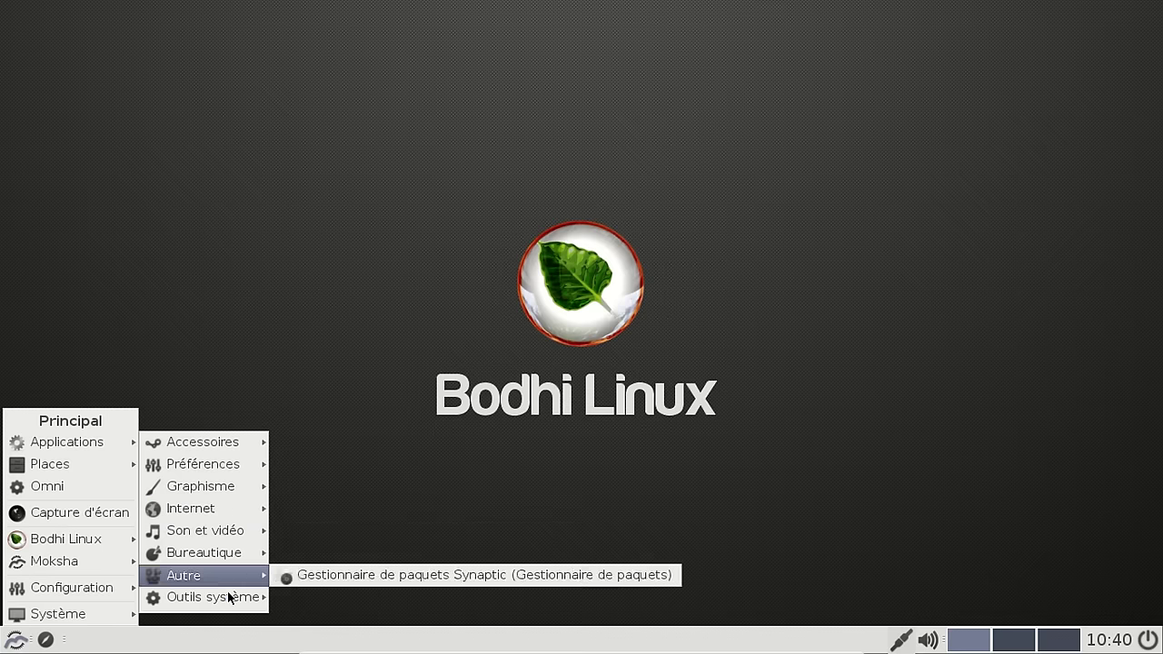
mouse_move(231, 597)
left_click(319, 598)
type("su")
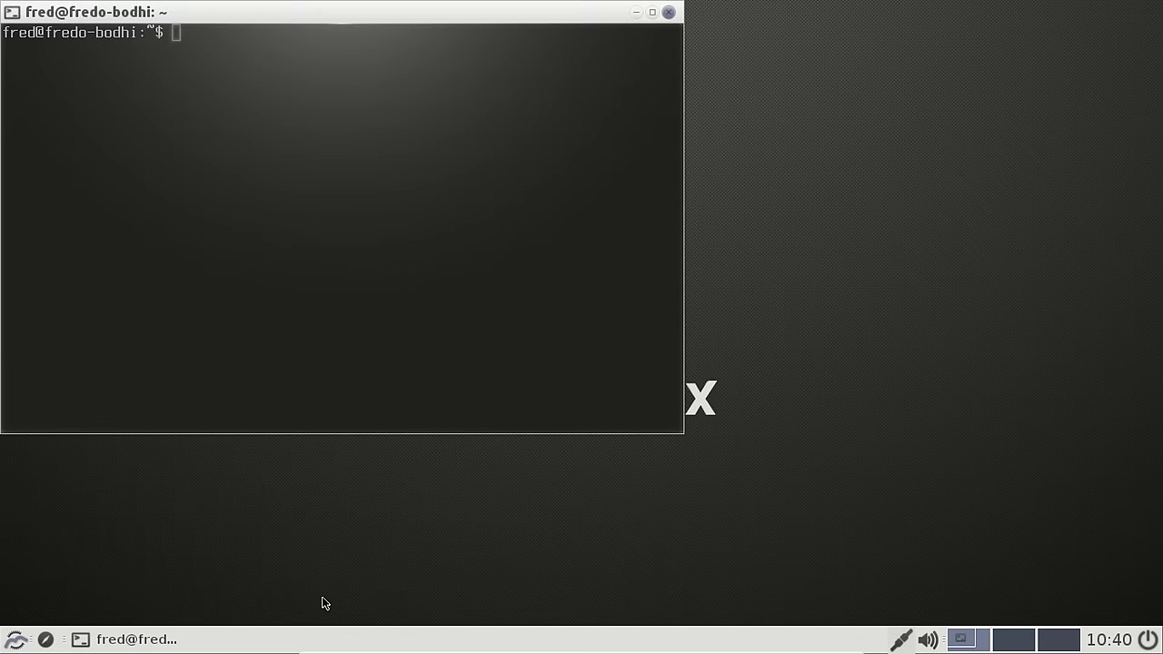
type("do synapc")
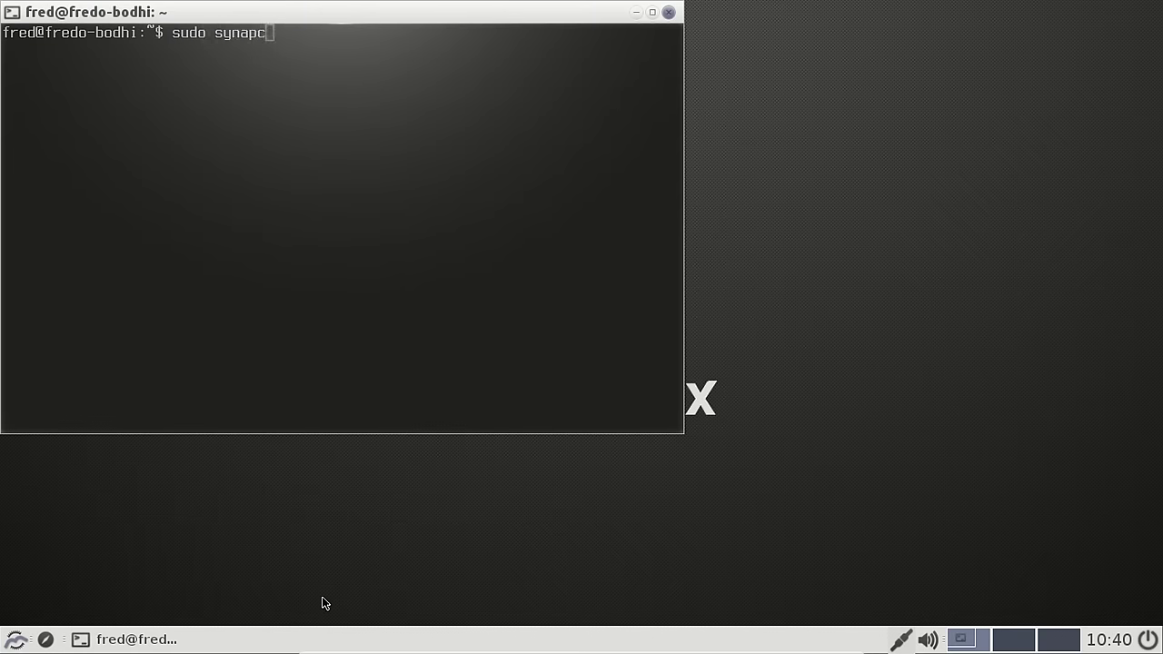
key("BackSpace")
type("tic")
key("Return")
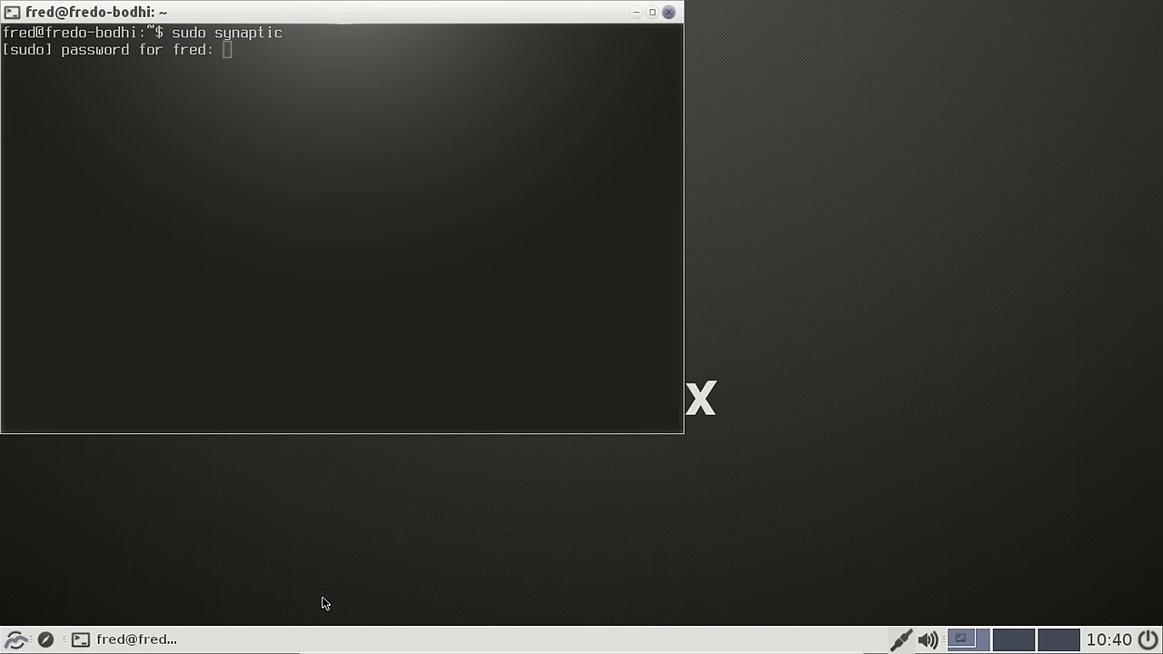
key("Return")
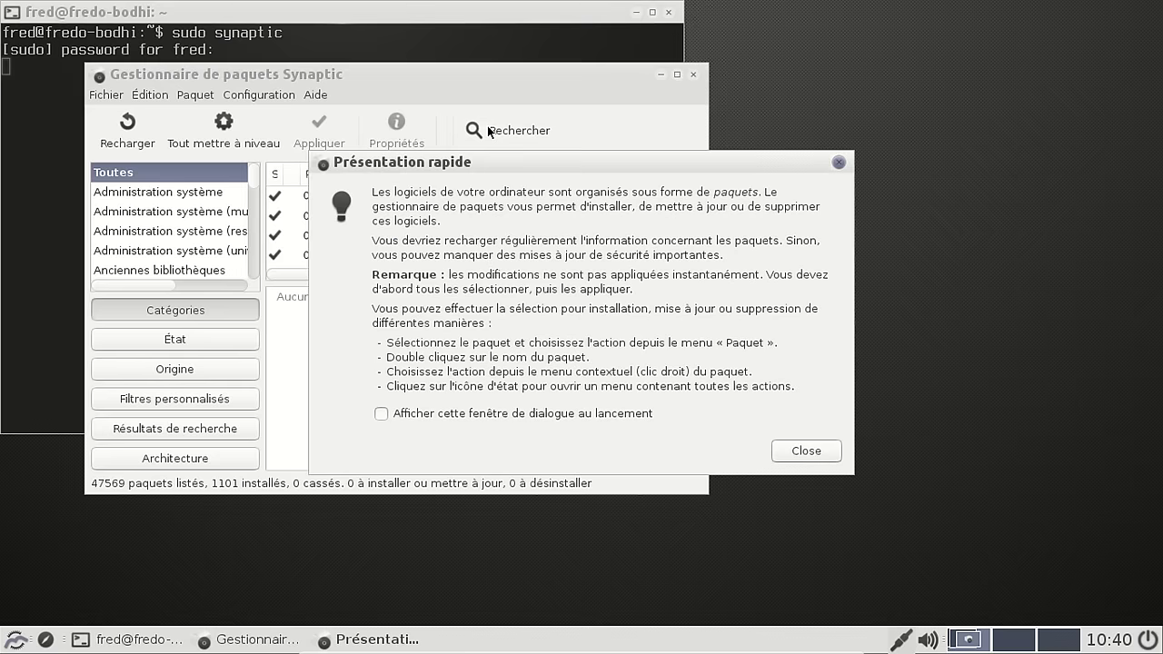
Dismiss Synaptic's quick introduction and search package descriptions and names for "libreoffice".
left_click(818, 451)
left_click(495, 137)
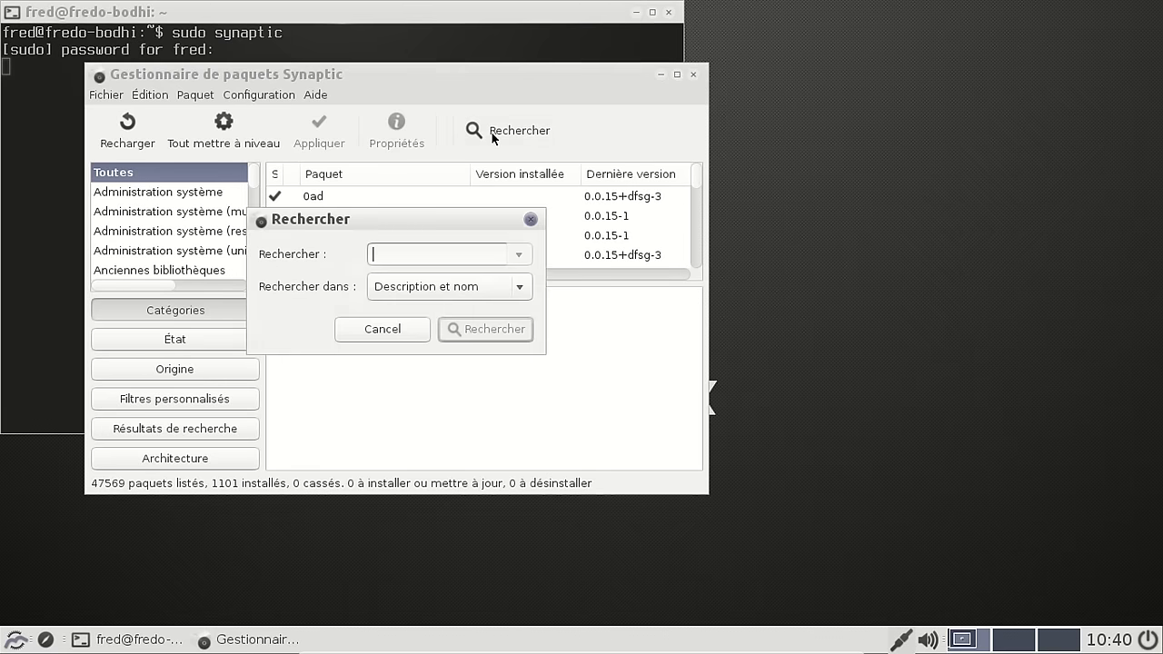
type("libreoffic")
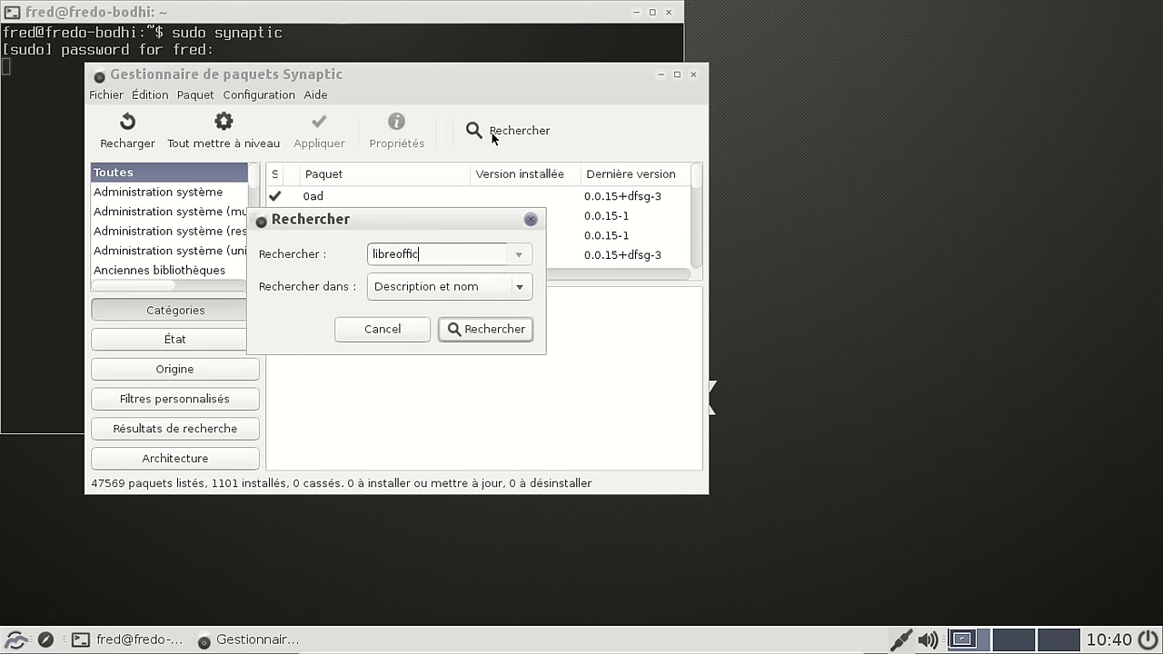
key("Return")
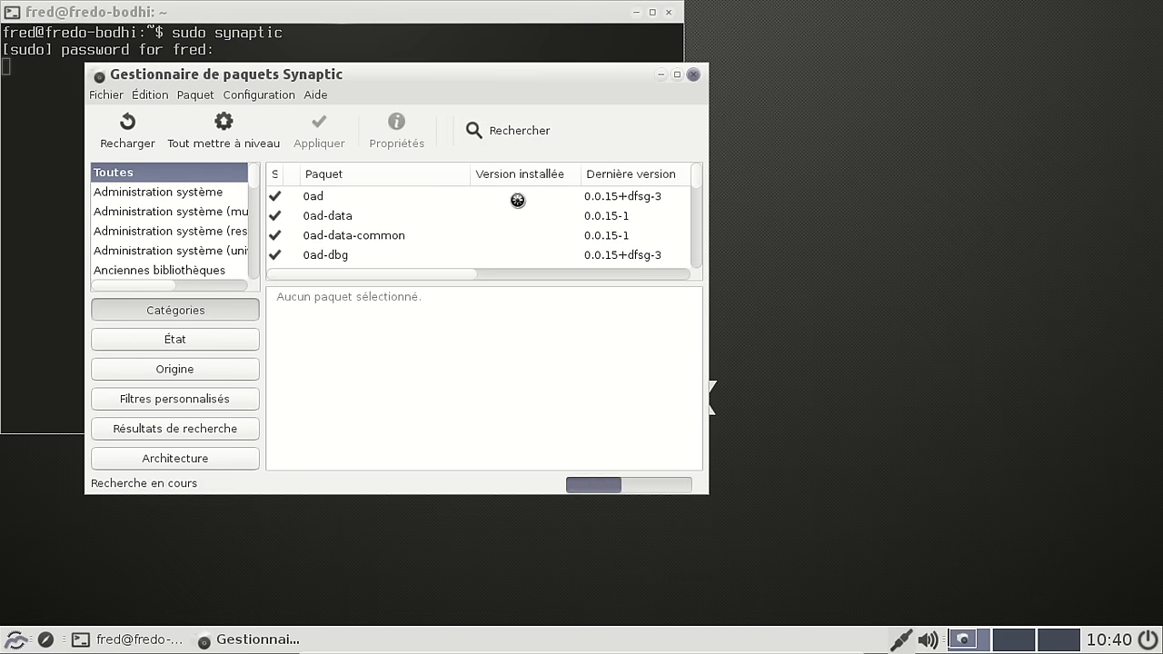
Find the libreoffice4.4-fr package in the search results and mark it for installation, accepting the additional required changes.
scroll(517, 198, "down", 3)
scroll(517, 197, "down", 10)
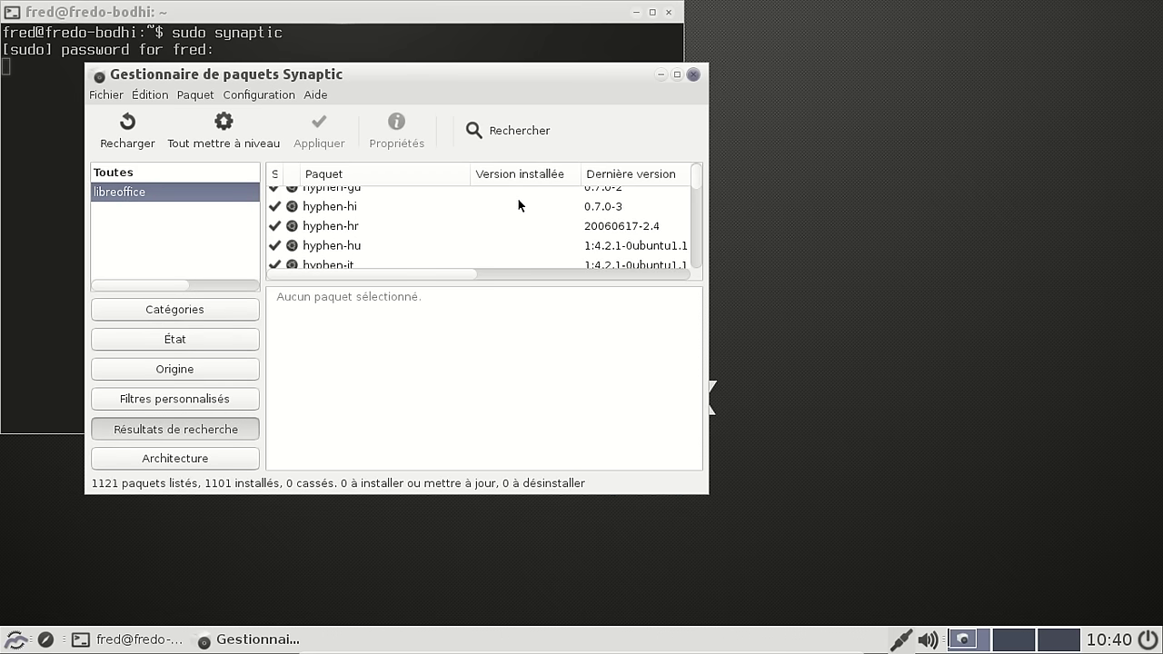
scroll(518, 200, "down", 10)
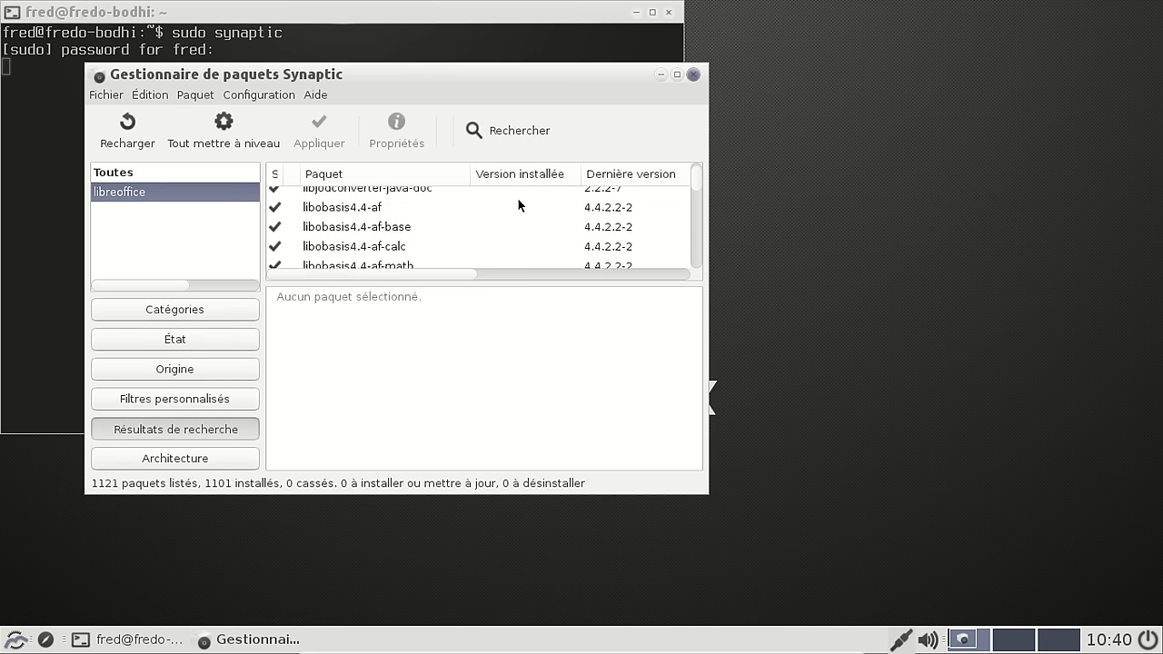
scroll(517, 204, "down", 3)
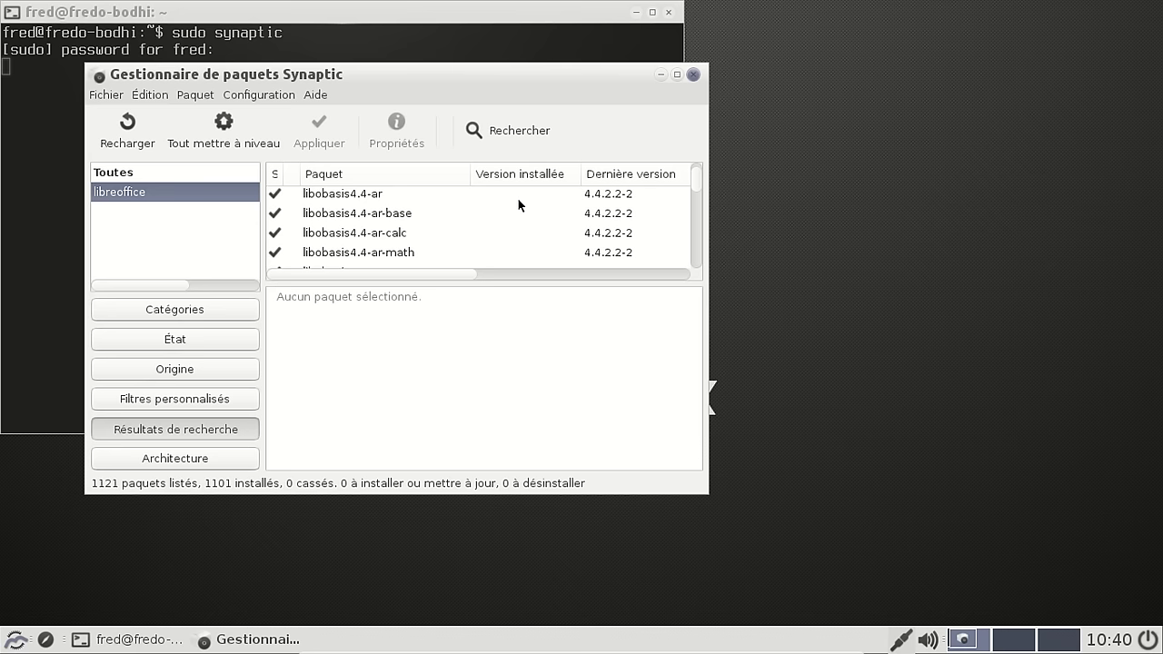
scroll(518, 205, "down", 1)
scroll(517, 199, "down", 9)
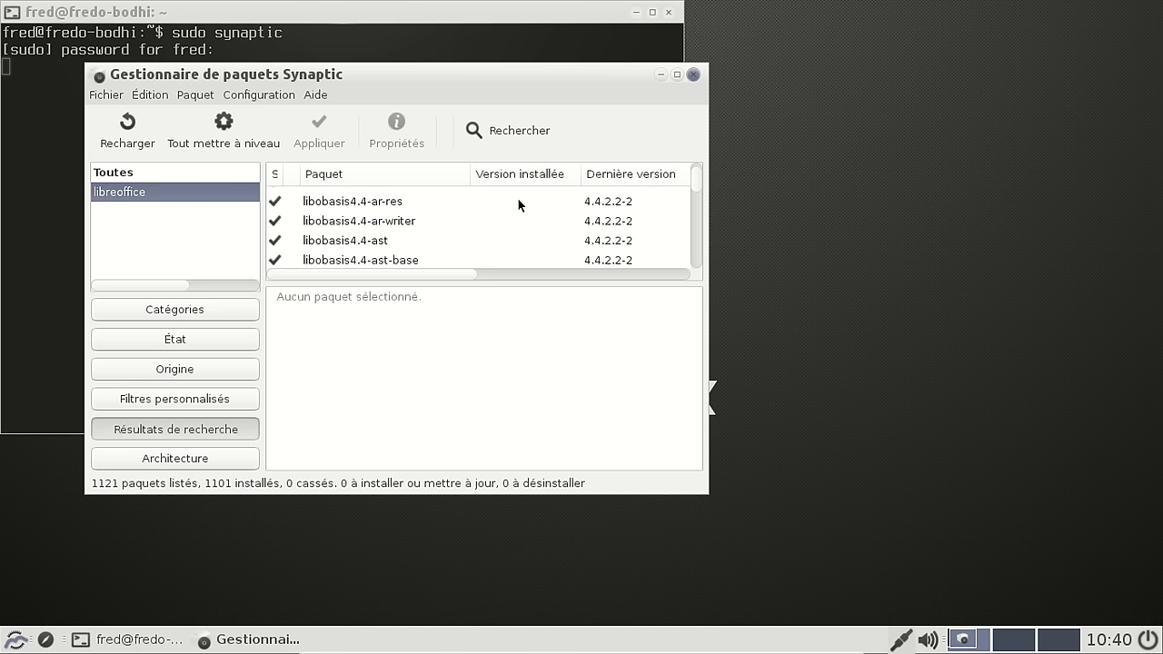
scroll(518, 200, "down", 15)
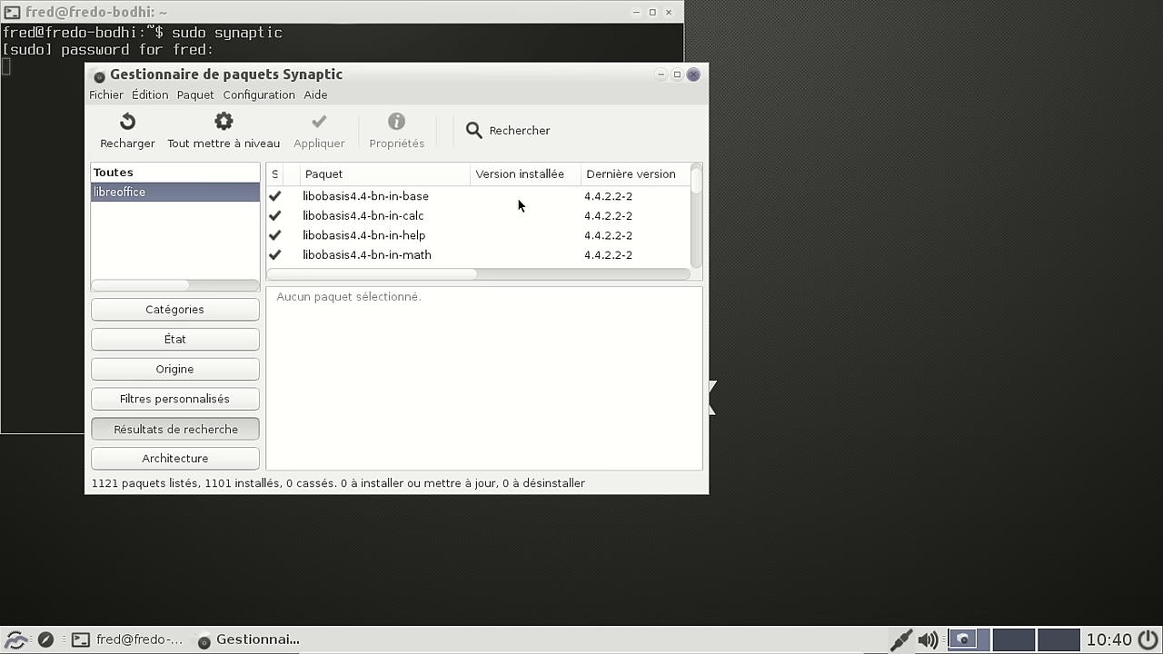
scroll(518, 200, "down", 15)
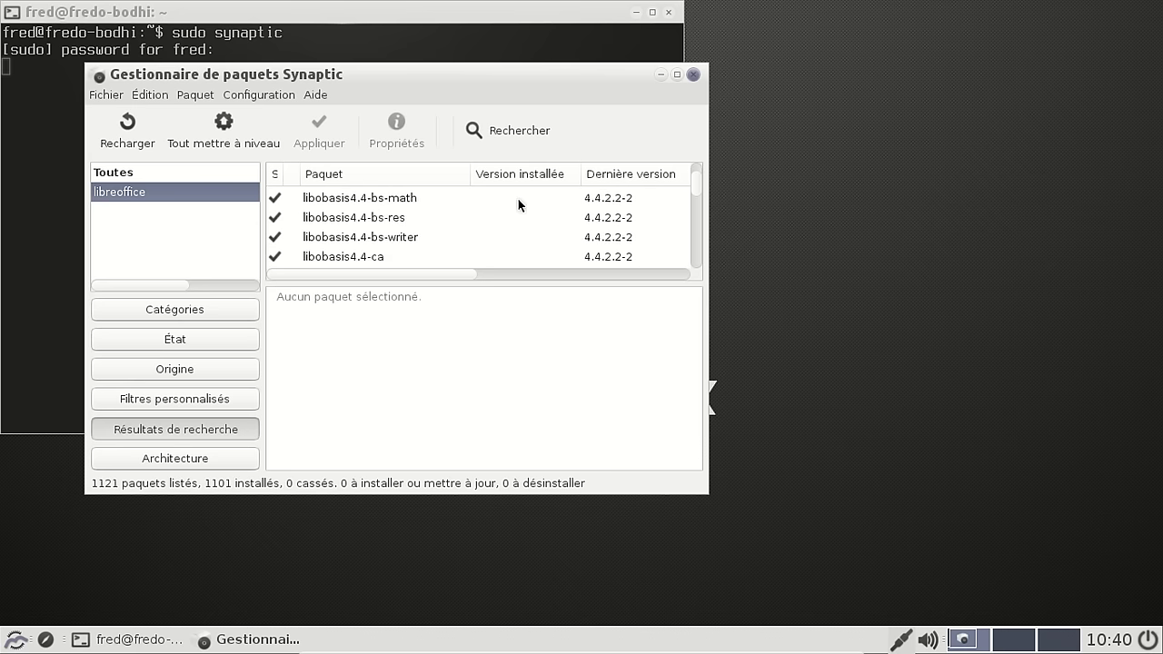
scroll(518, 204, "down", 15)
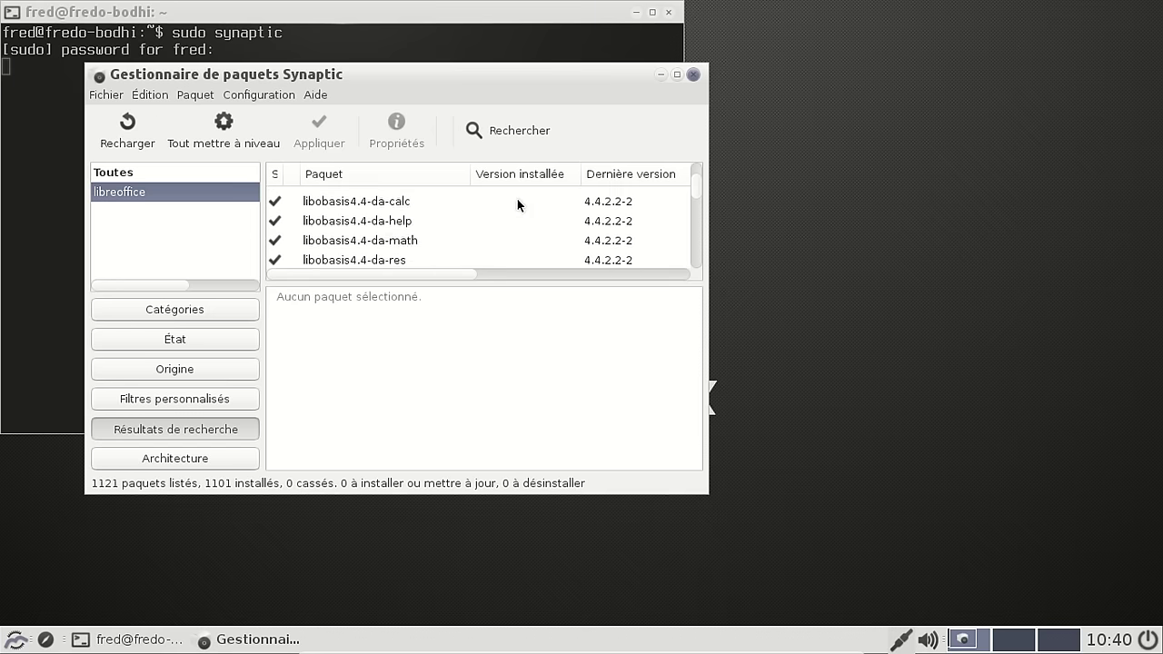
scroll(517, 206, "down", 4)
scroll(478, 232, "up", 3)
scroll(637, 235, "down", 5)
left_click_drag(695, 188, 672, 252)
scroll(466, 225, "up", 4)
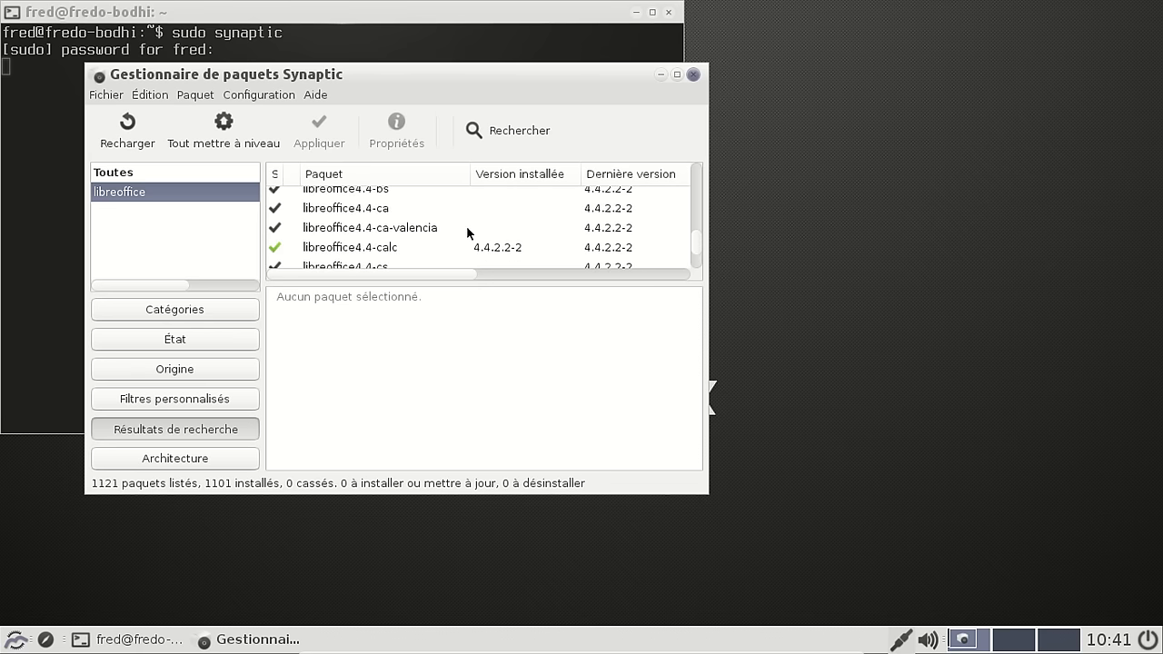
scroll(466, 225, "down", 7)
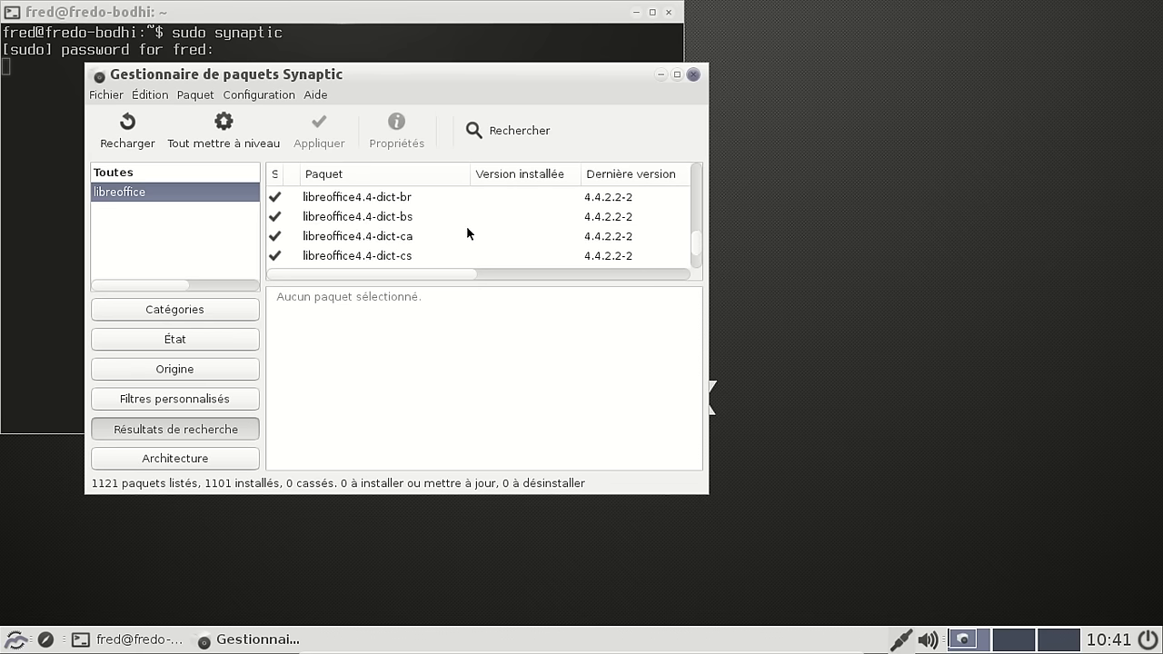
scroll(466, 226, "down", 7)
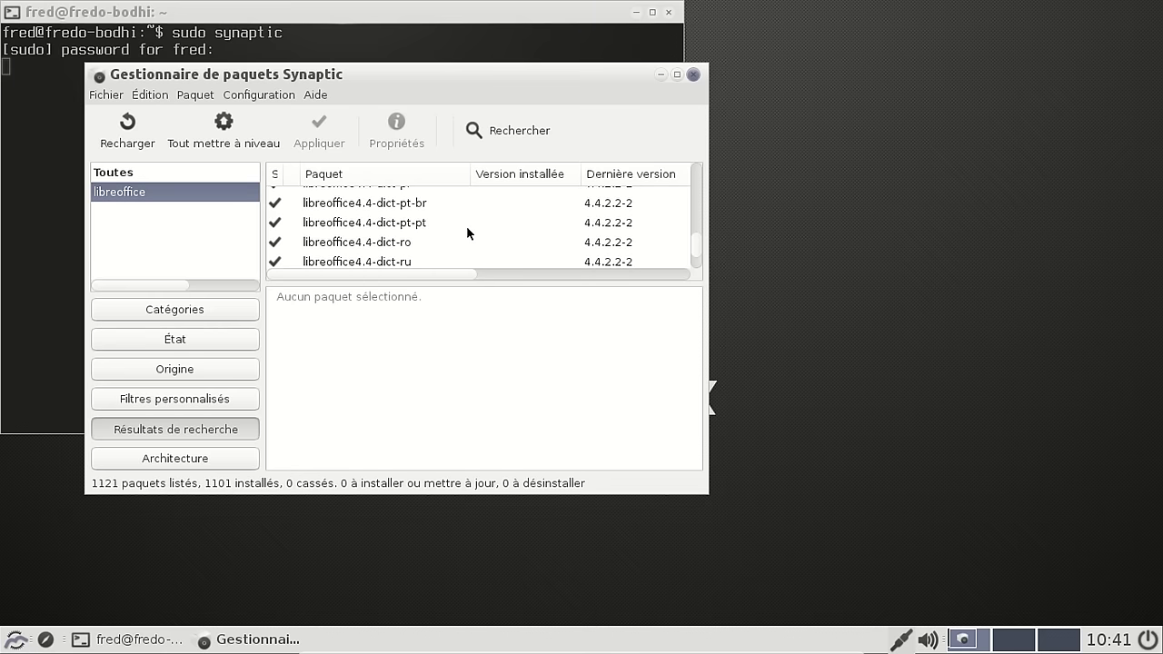
scroll(466, 225, "down", 7)
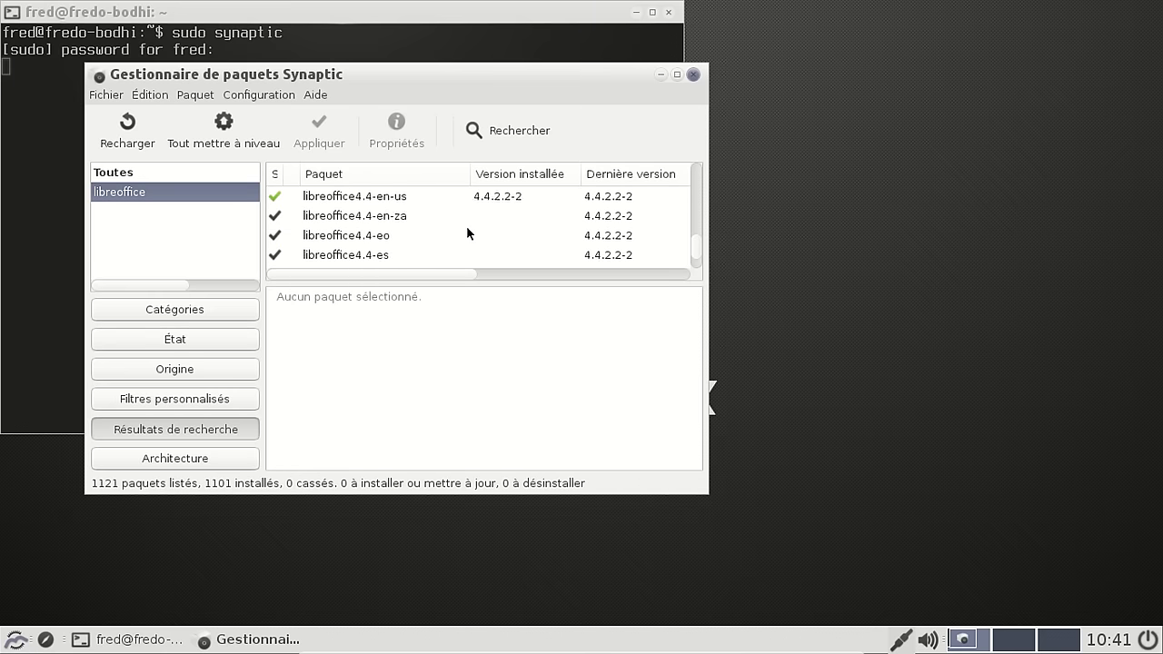
scroll(466, 234, "down", 1)
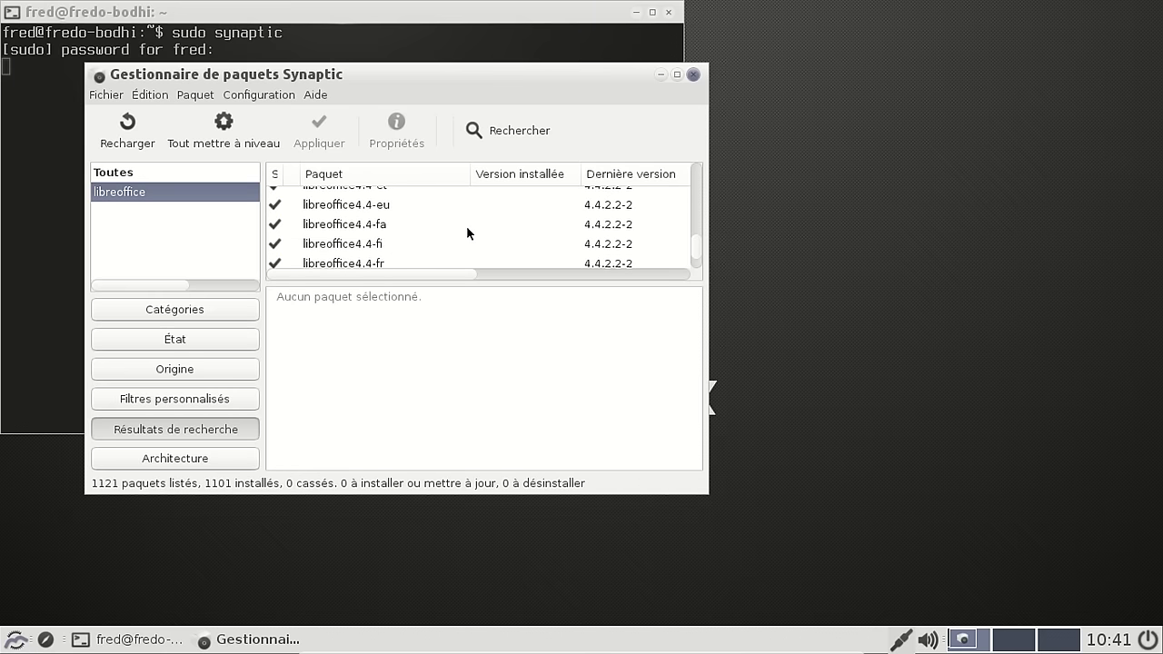
scroll(466, 234, "down", 1)
left_click(276, 250)
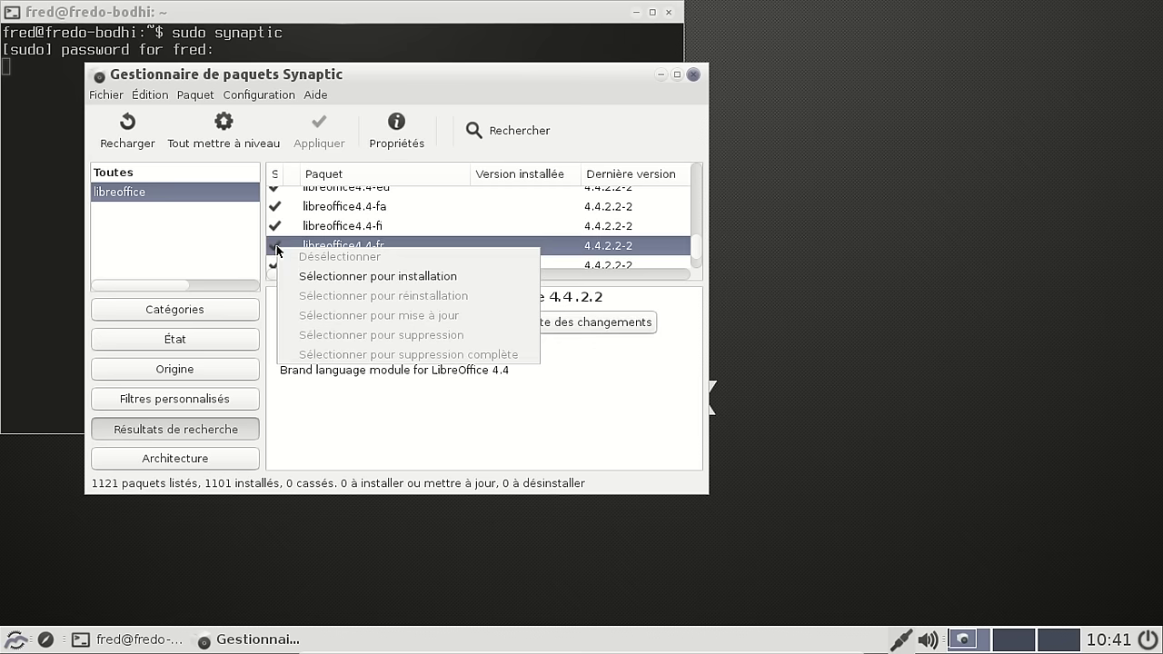
left_click(332, 274)
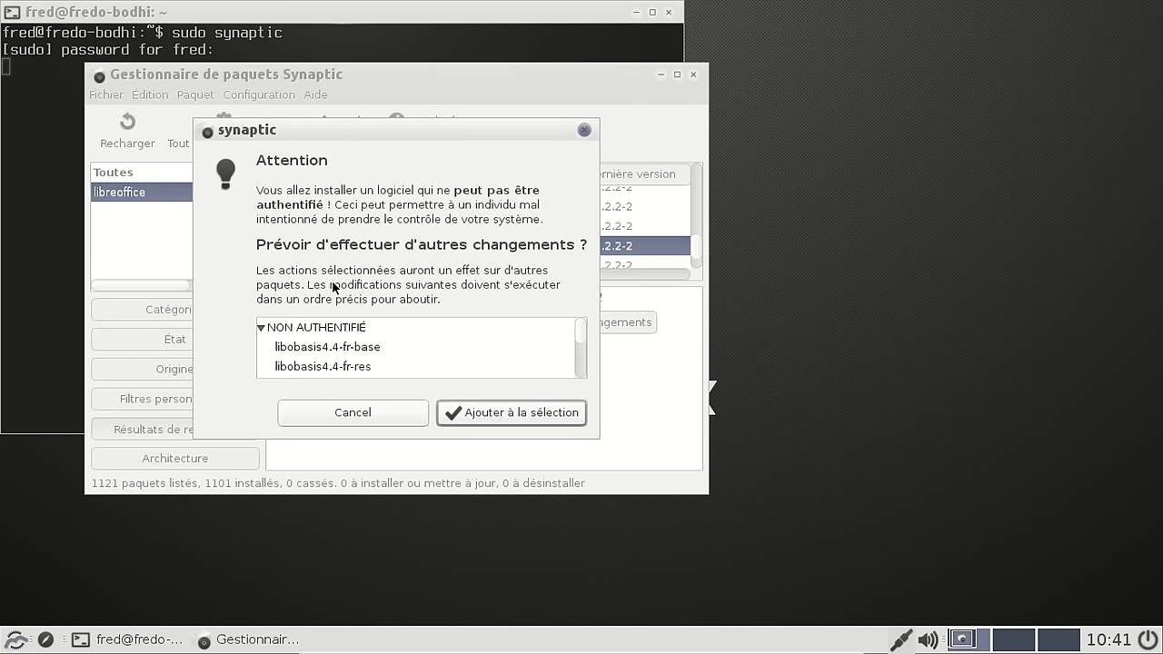
left_click(502, 412)
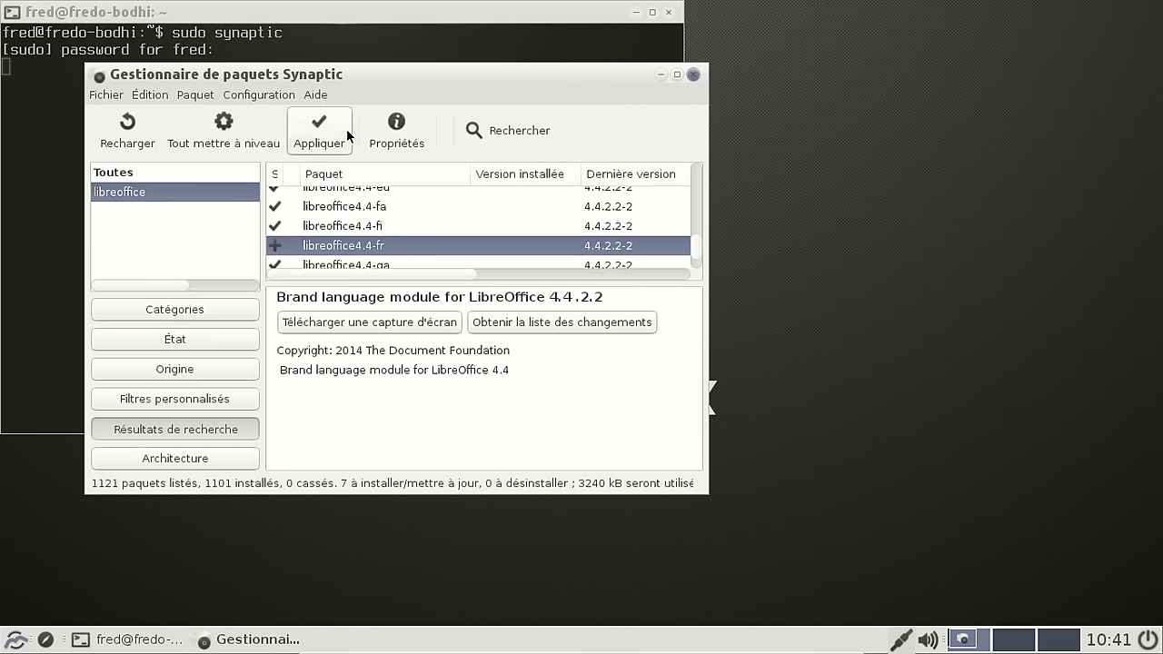
Apply the marked package changes, confirm the summary, and close the completion dialog after installation.
left_click(332, 137)
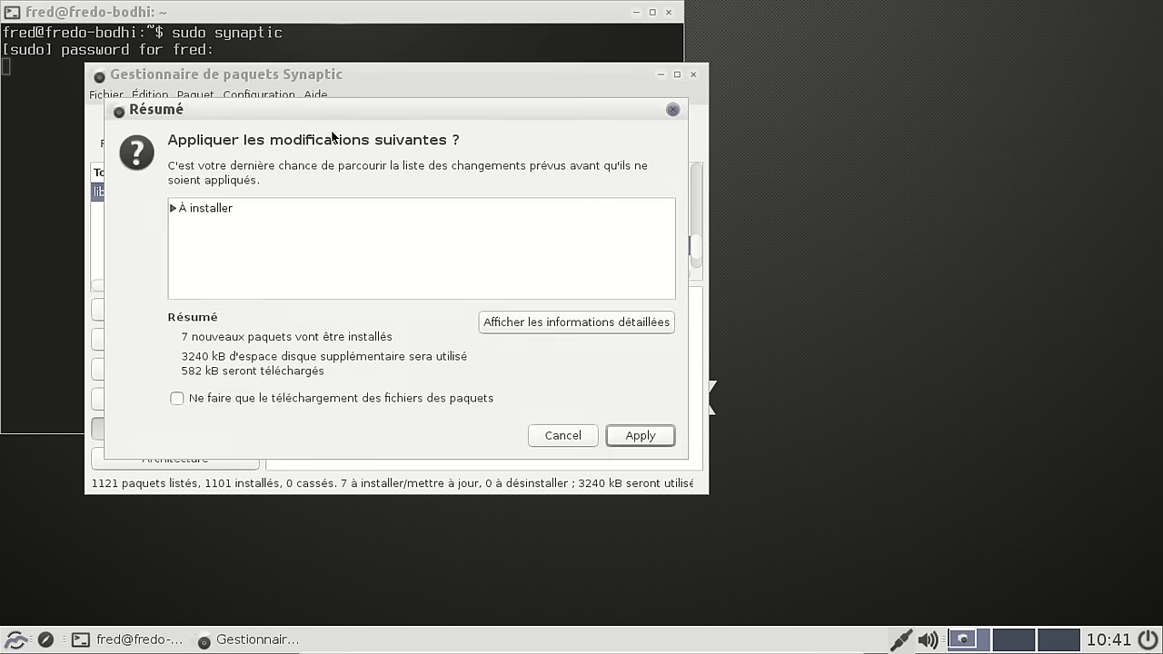
left_click(624, 440)
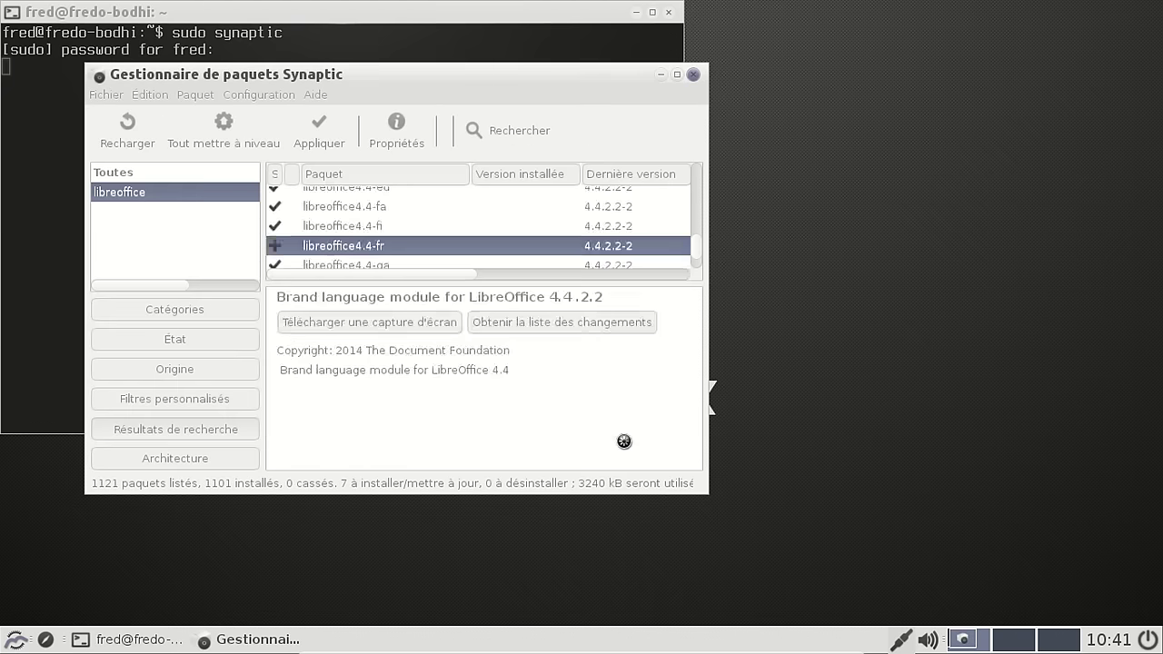
left_click(257, 286)
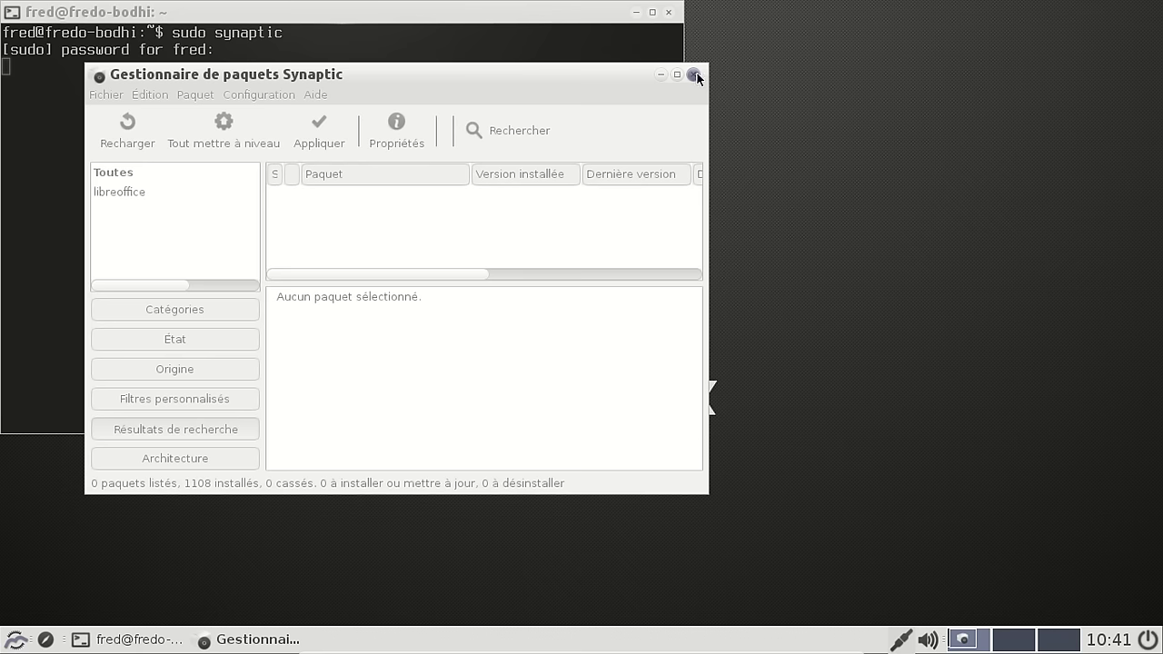
Close Synaptic and launch LibreOffice 4.4 Writer from the Bureautique applications to check its interface language.
left_click(15, 638)
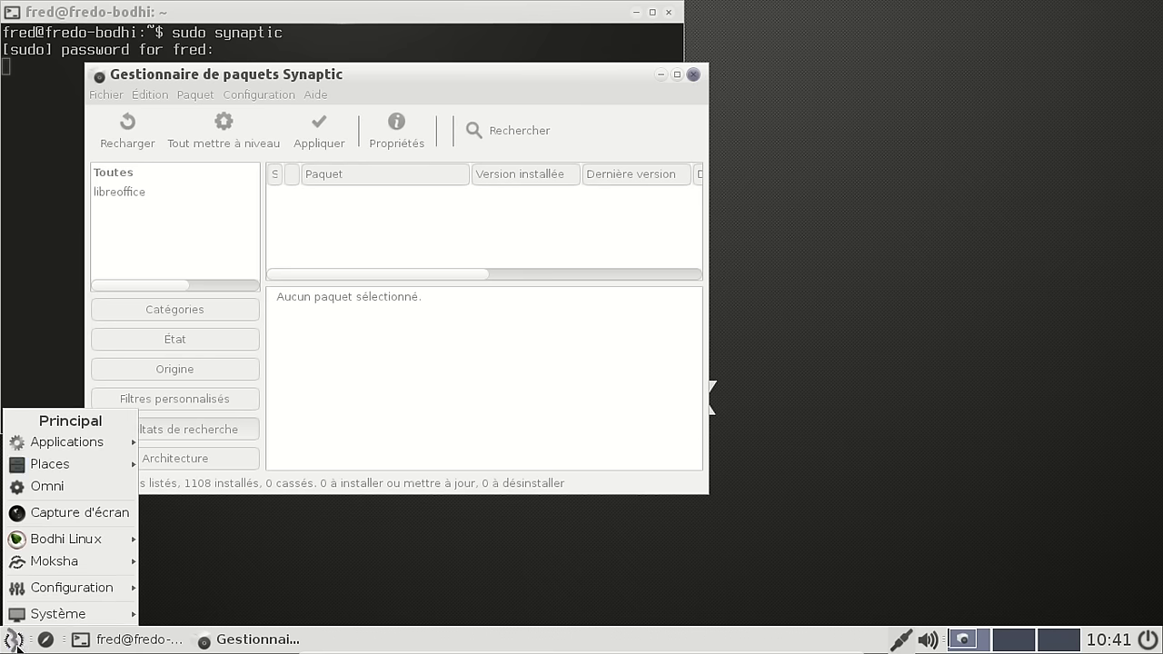
mouse_move(69, 461)
mouse_move(221, 549)
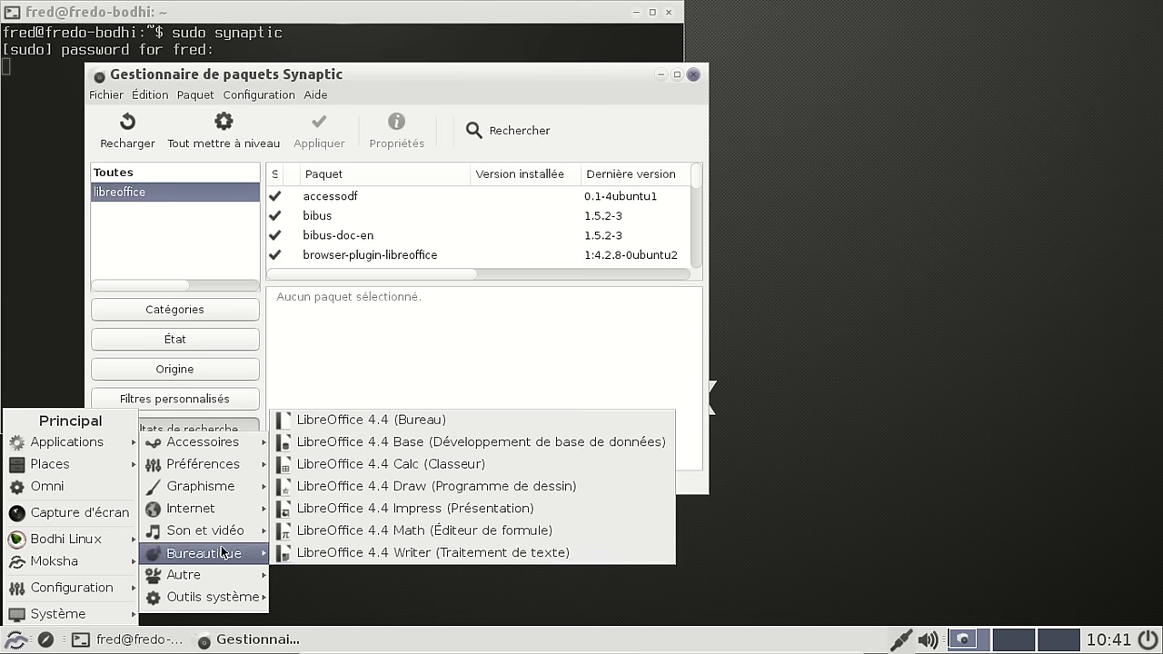
left_click(403, 553)
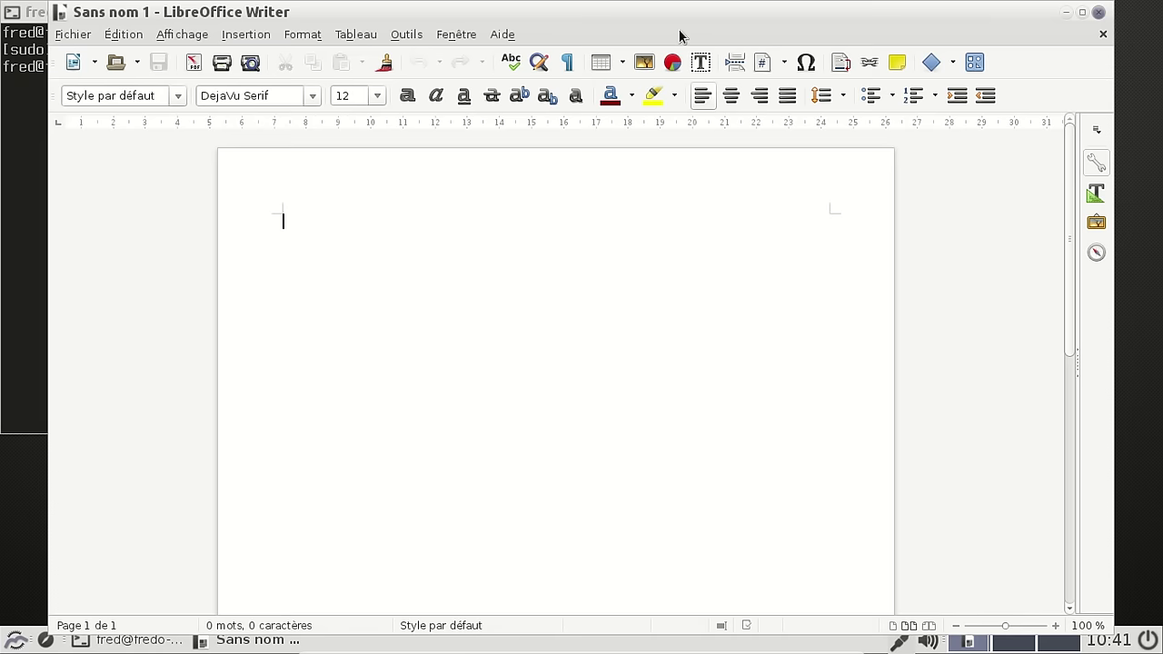
Bring the terminal forward and close it, and close the blank LibreOffice Writer document.
left_click(24, 169)
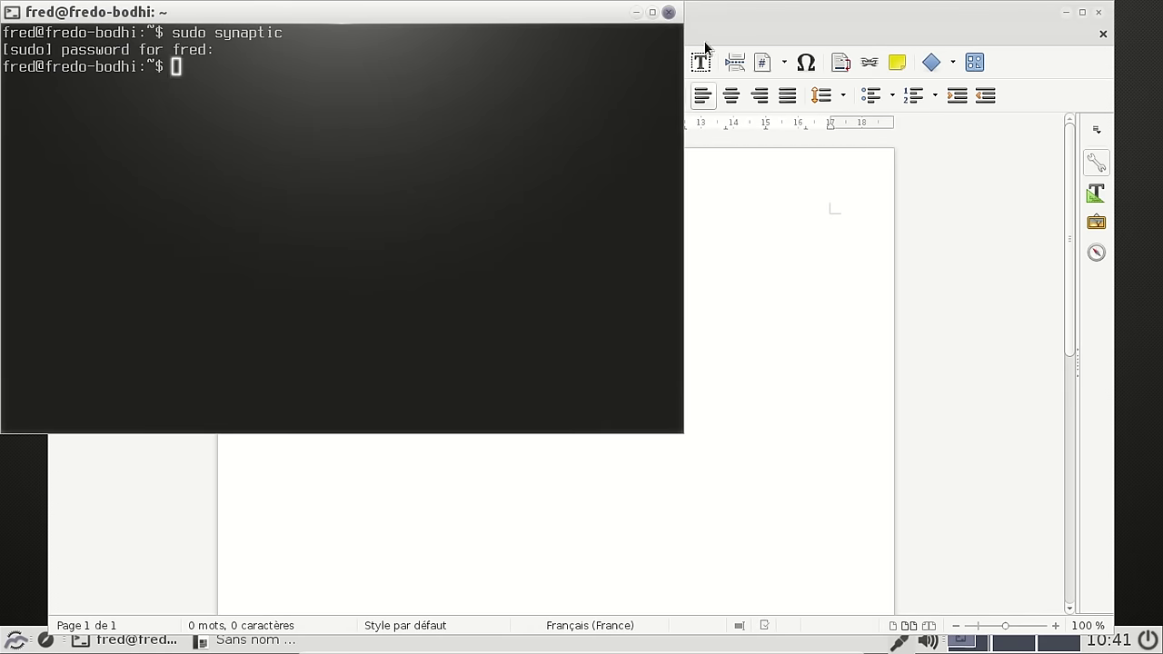
left_click(666, 14)
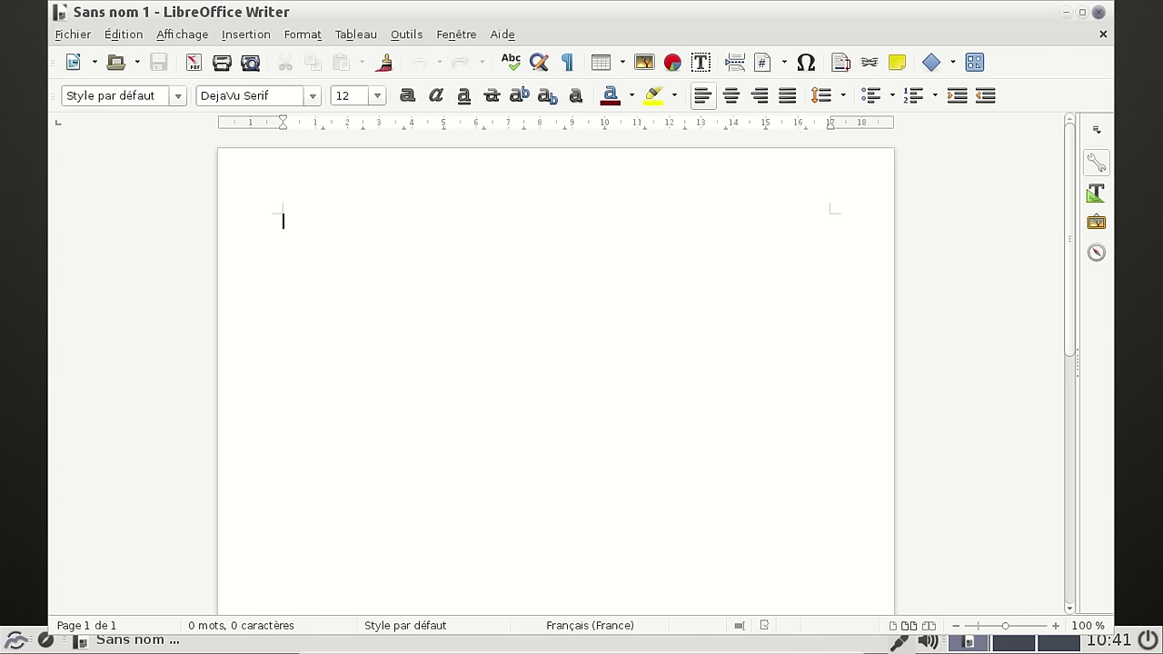
left_click(1096, 13)
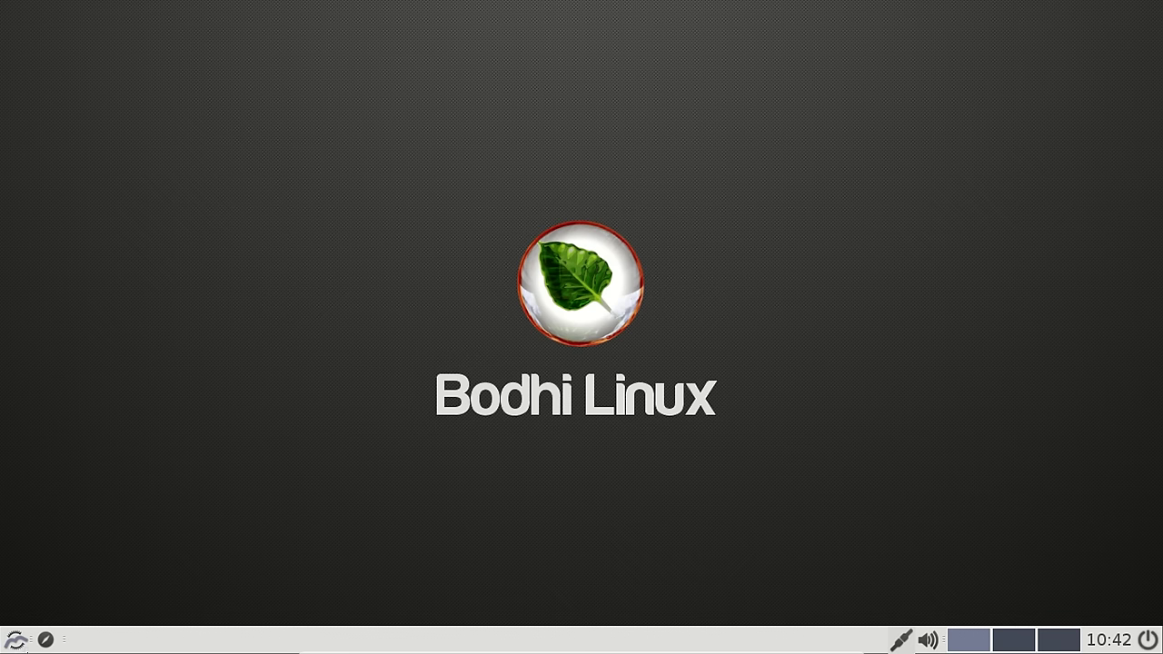
Shut down the Bodhi Linux virtual machine from its system power options.
left_click(18, 640)
mouse_move(65, 614)
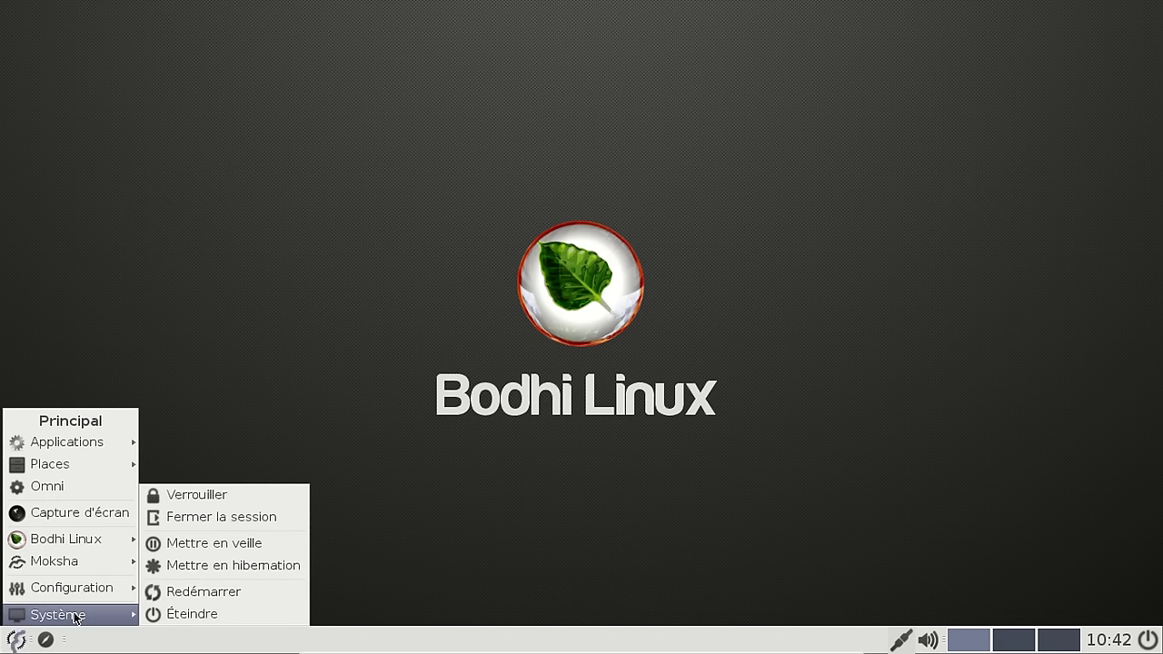
left_click(204, 614)
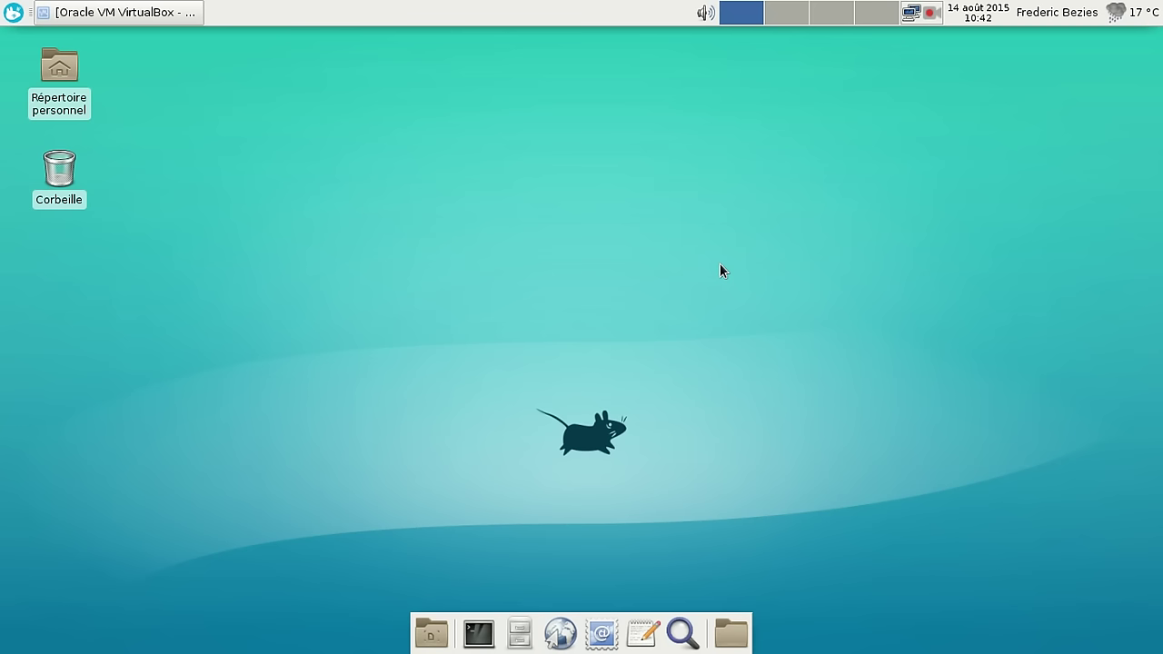
left_click(932, 12)
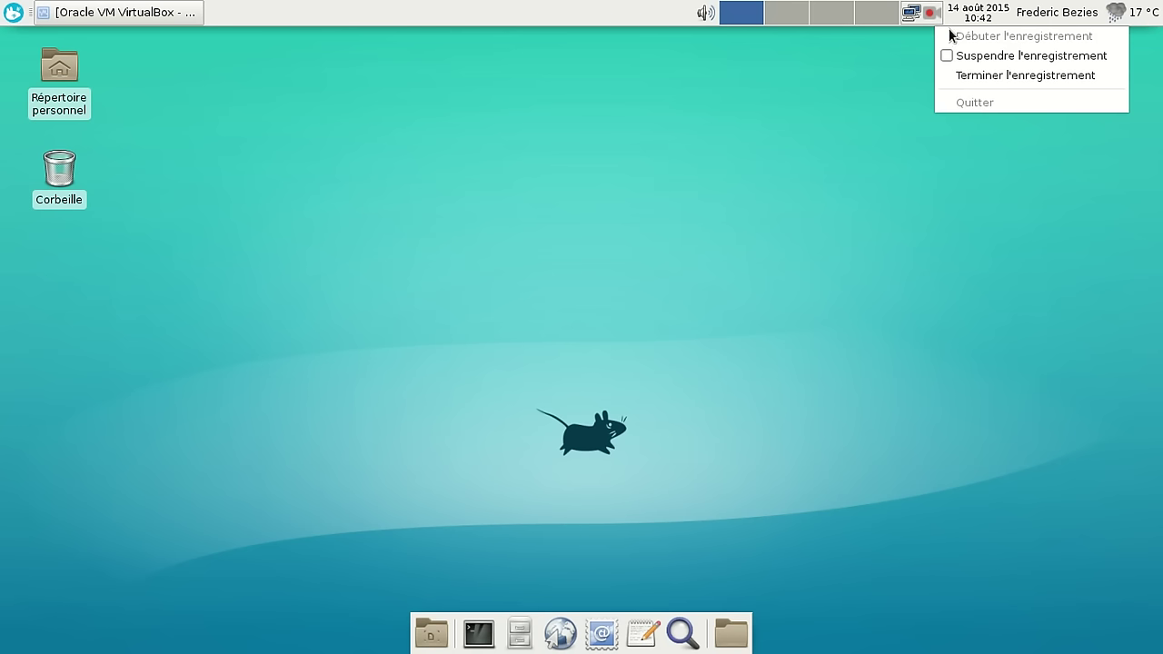